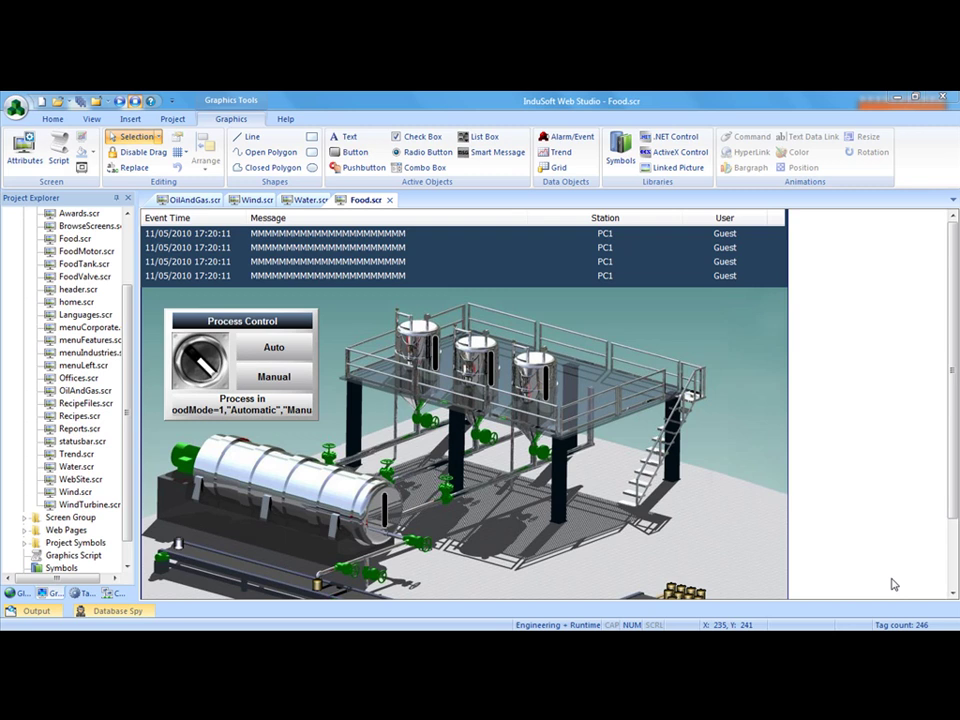
Ping 192.168.0.151 from cmd.exe, confirm 4 of 4 replies, then exit the console.
{"action": "key", "text": "super"}
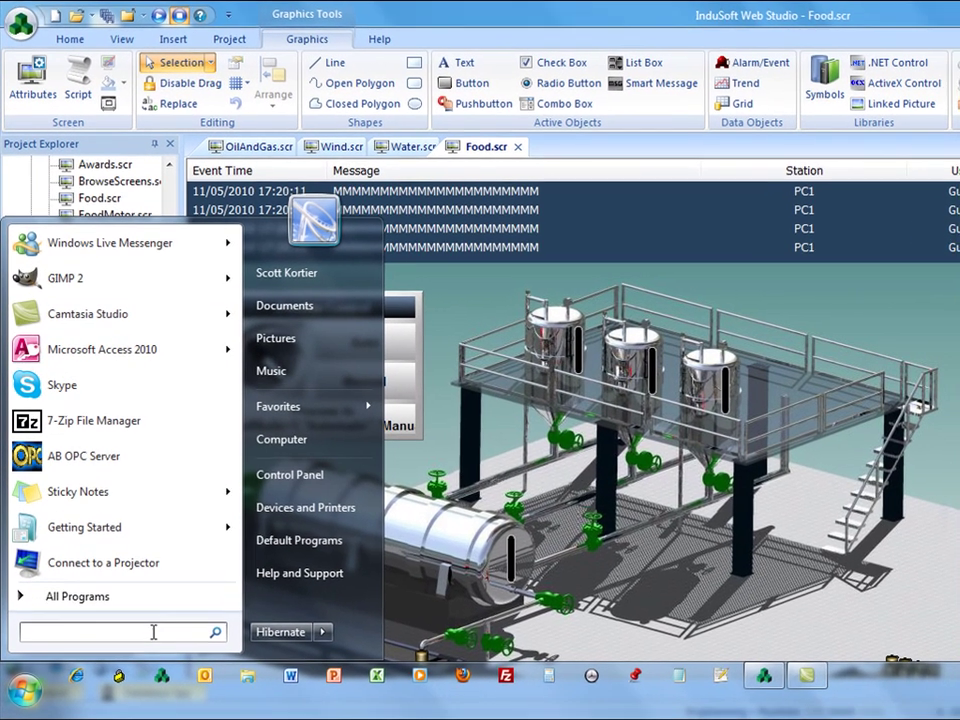
{"action": "type", "text": "cmd"}
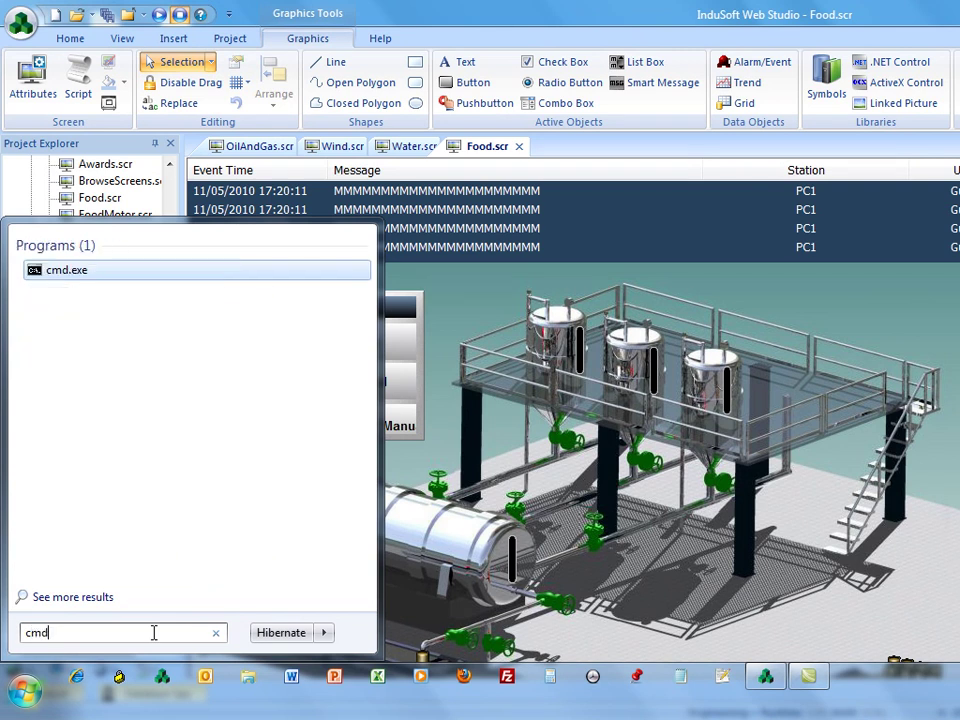
{"action": "type", "text": ".exe"}
{"action": "key", "text": "ctrl+shift+Return"}
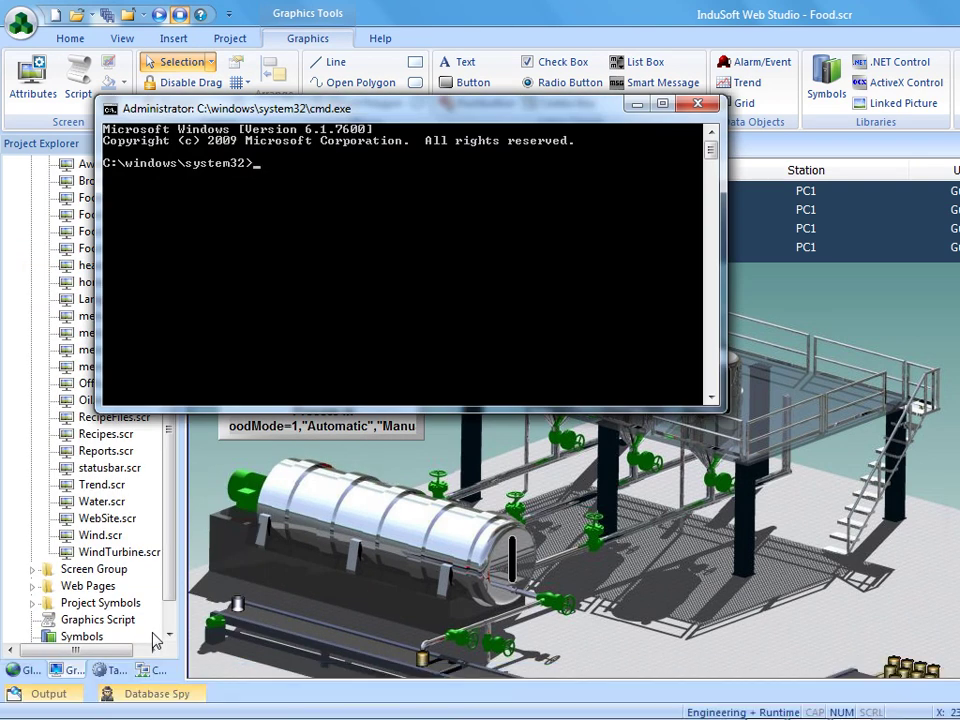
{"action": "type", "text": "ping 192.168.0.151"}
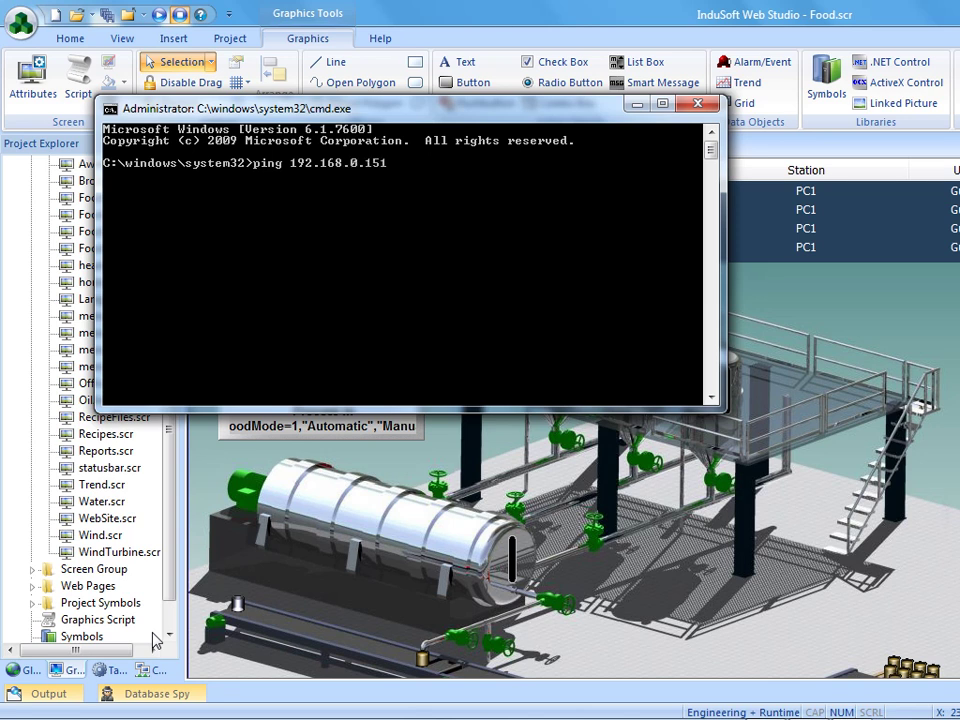
{"action": "key", "text": "Return"}
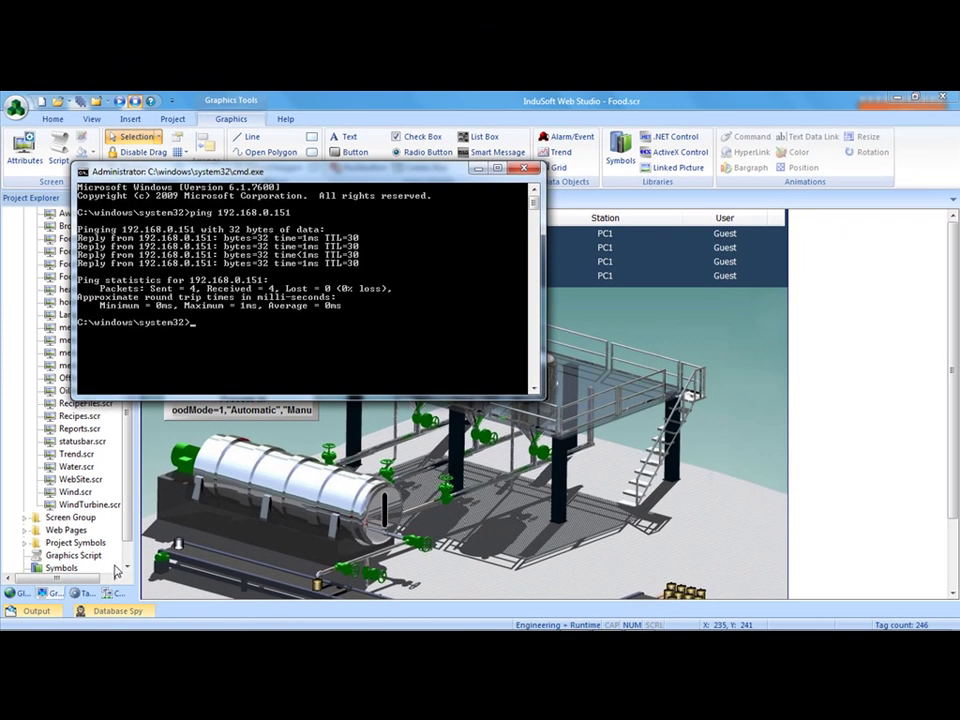
{"action": "type", "text": "exit"}
{"action": "key", "text": "Return"}
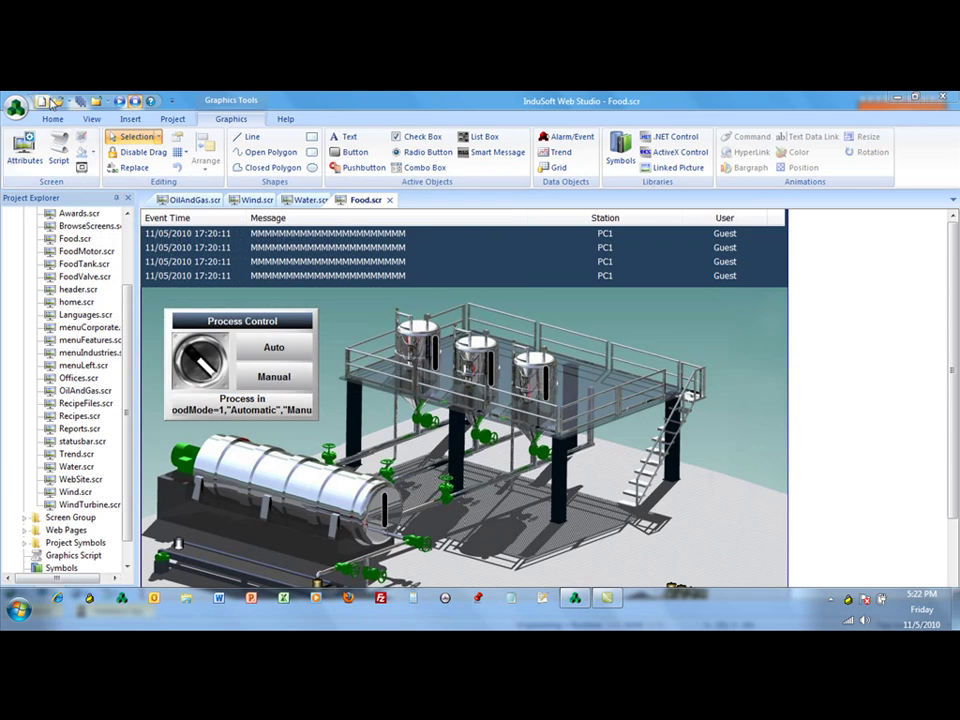
Create project ModbusTCP, discarding Wind.scr changes and accepting the Project Wizard defaults.
{"action": "left_click", "coordinate": [48, 102]}
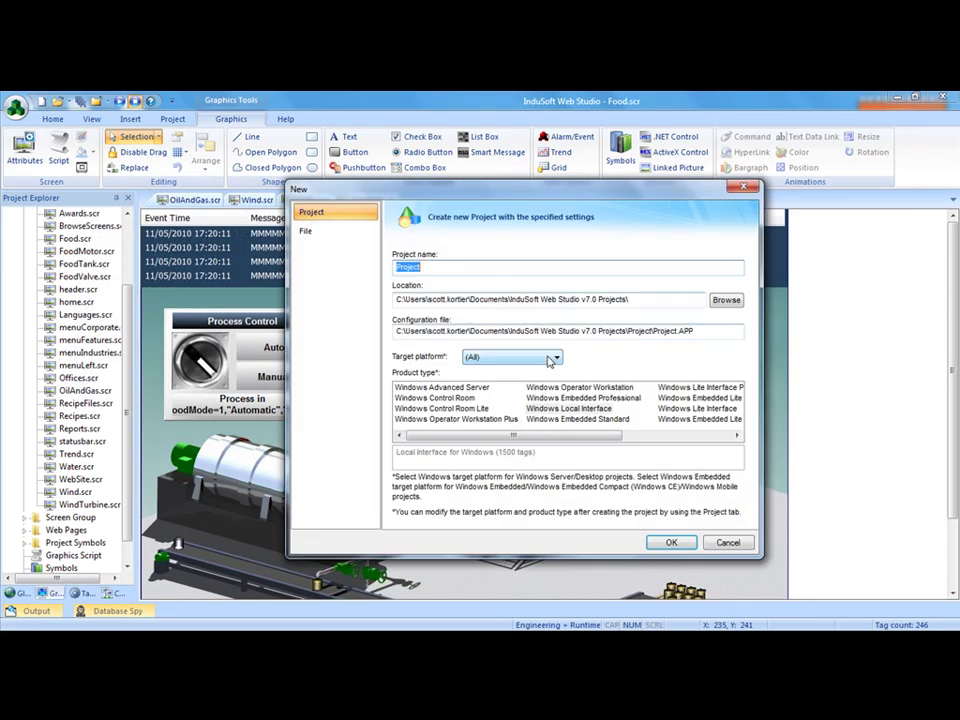
{"action": "type", "text": "Mod"}
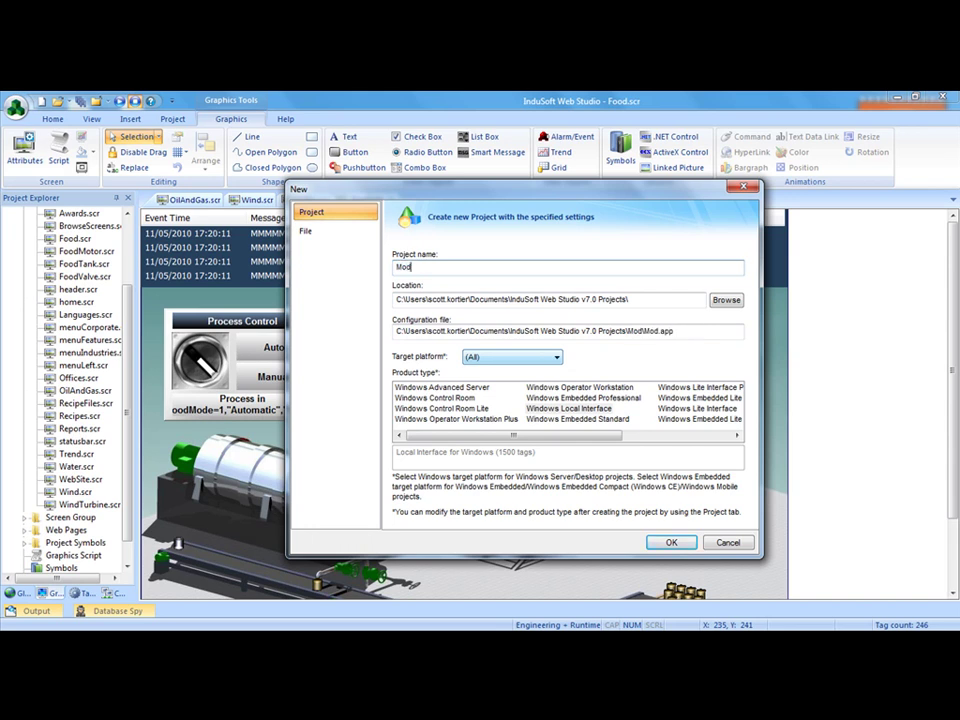
{"action": "type", "text": "busTCP"}
{"action": "key", "text": "Return"}
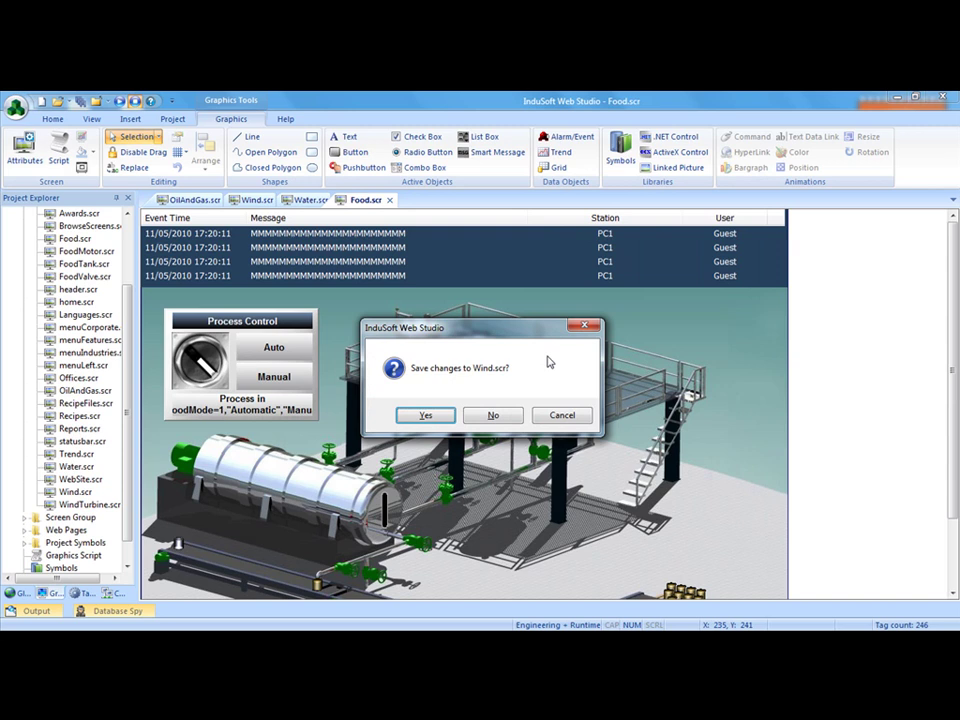
{"action": "left_click", "coordinate": [496, 416]}
{"action": "left_click", "coordinate": [499, 476]}
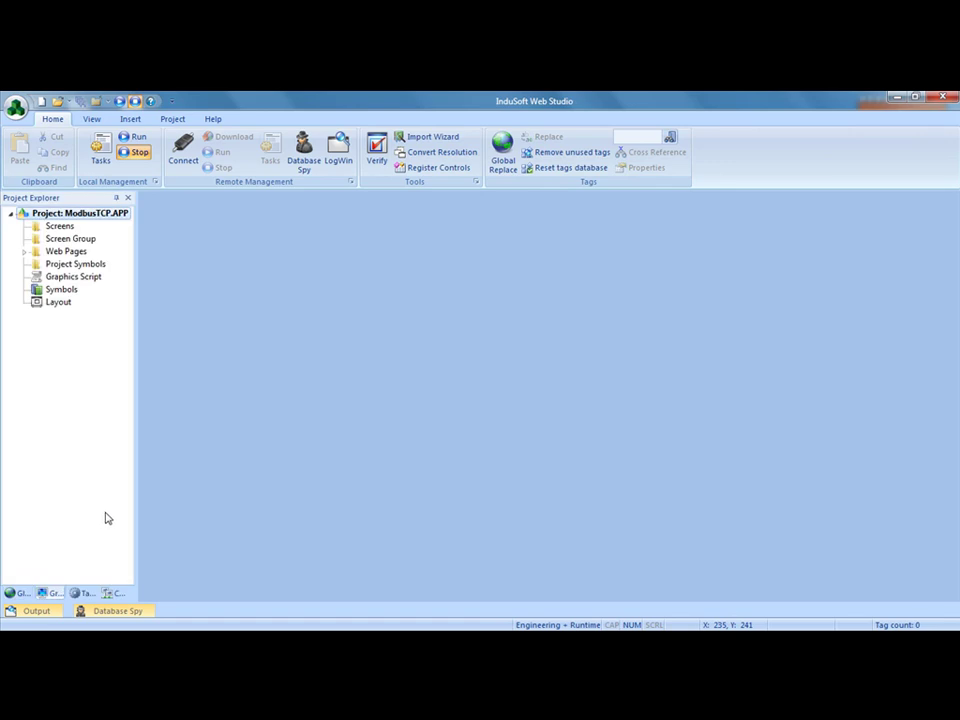
Open the Communication Drivers list from the Comm tab's Drivers folder.
{"action": "left_click", "coordinate": [110, 594]}
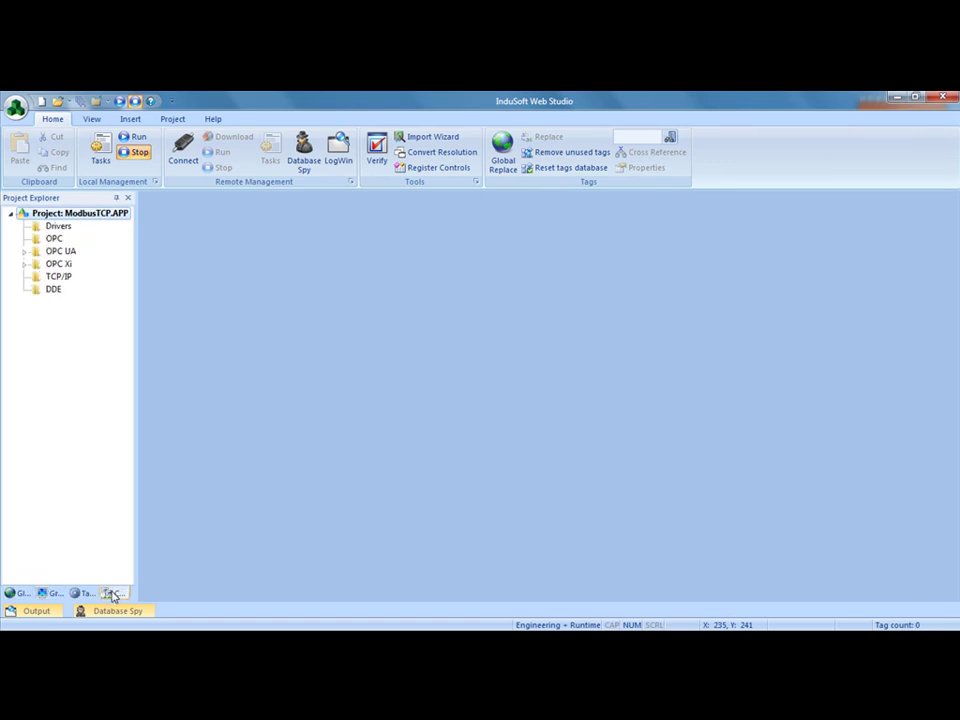
{"action": "left_click", "coordinate": [48, 230]}
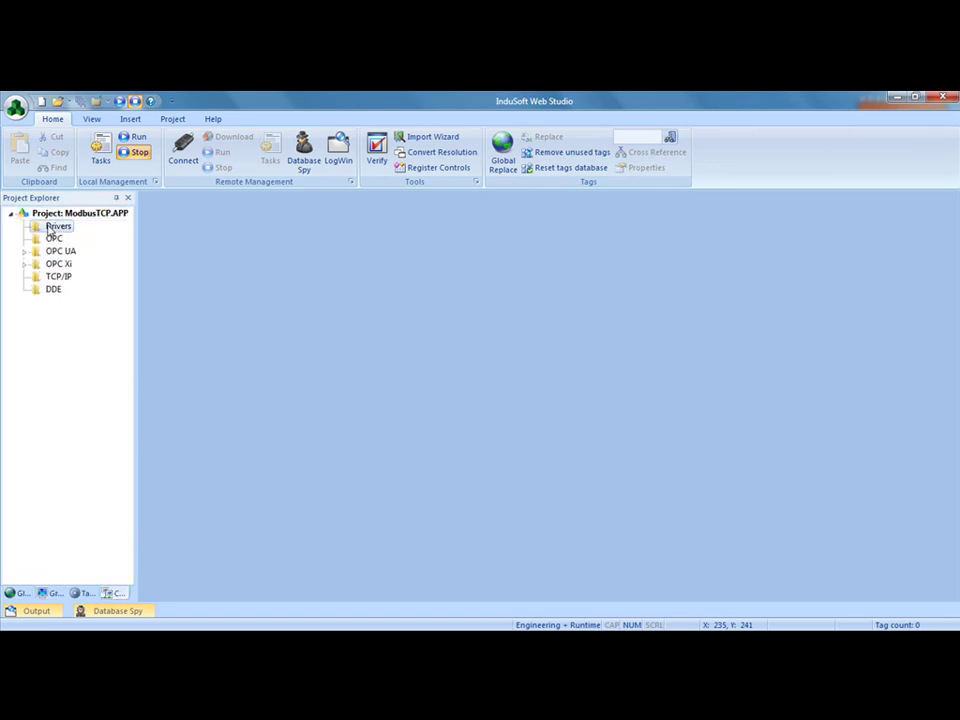
{"action": "right_click", "coordinate": [50, 230]}
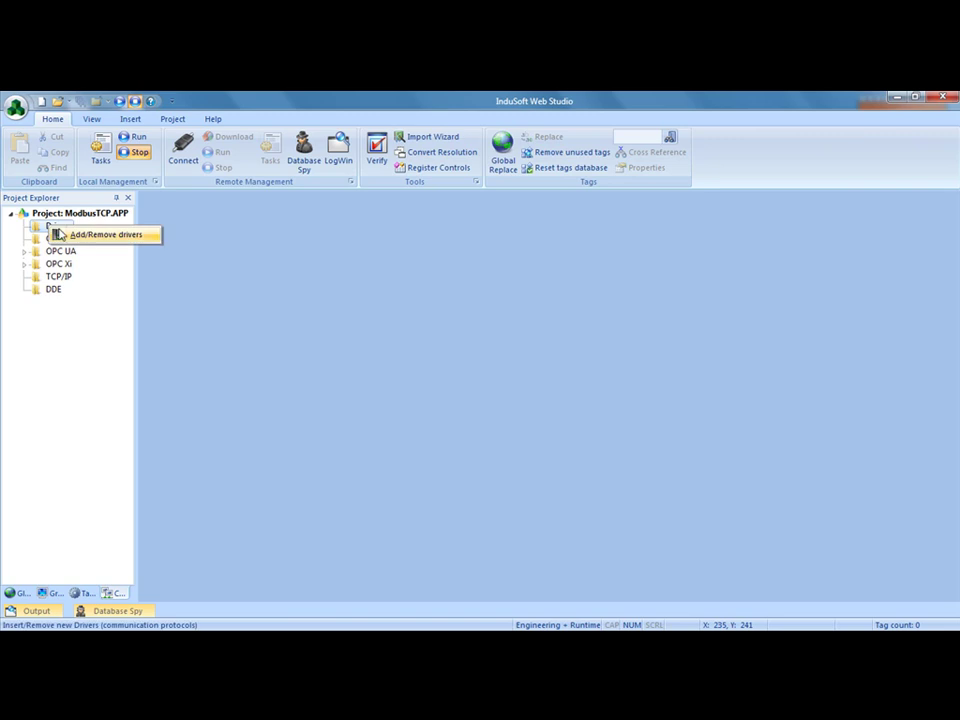
{"action": "left_click", "coordinate": [88, 236]}
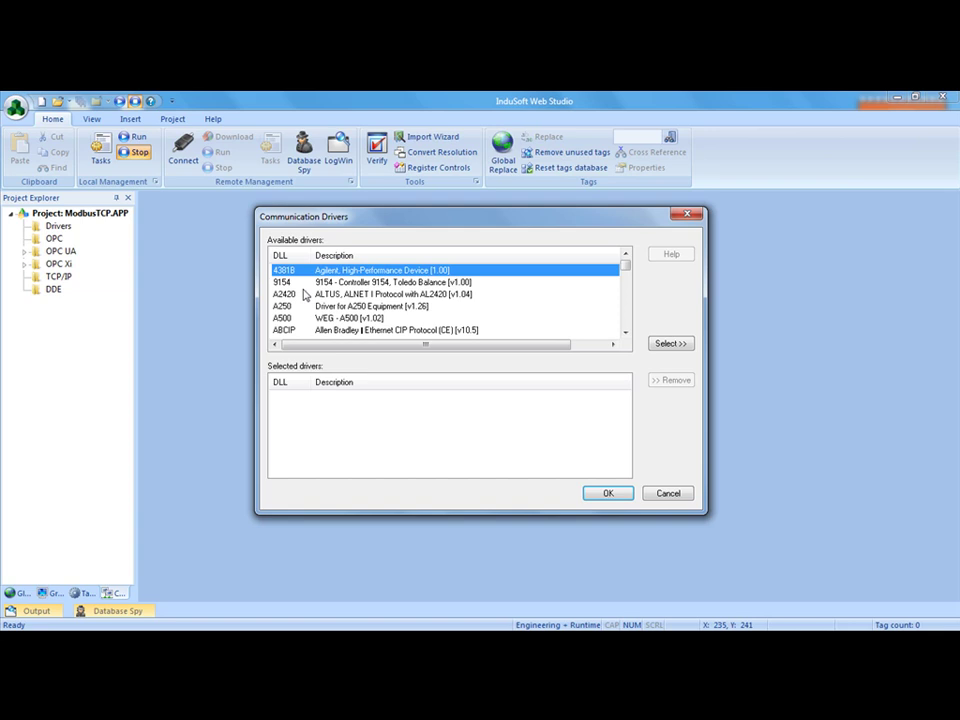
{"action": "key", "text": "m"}
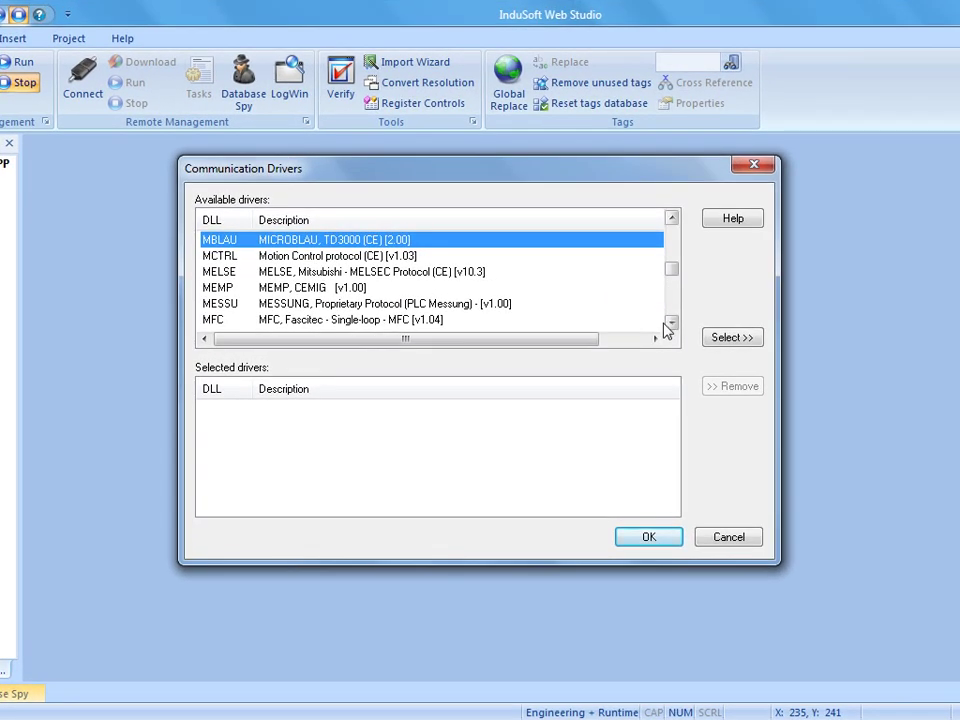
Select the MOTCP driver (MODBUS RTU via TCP/IP) into the selected drivers and confirm.
{"action": "left_click", "coordinate": [670, 324]}
{"action": "left_click", "coordinate": [670, 324]}
{"action": "left_click", "coordinate": [670, 324]}
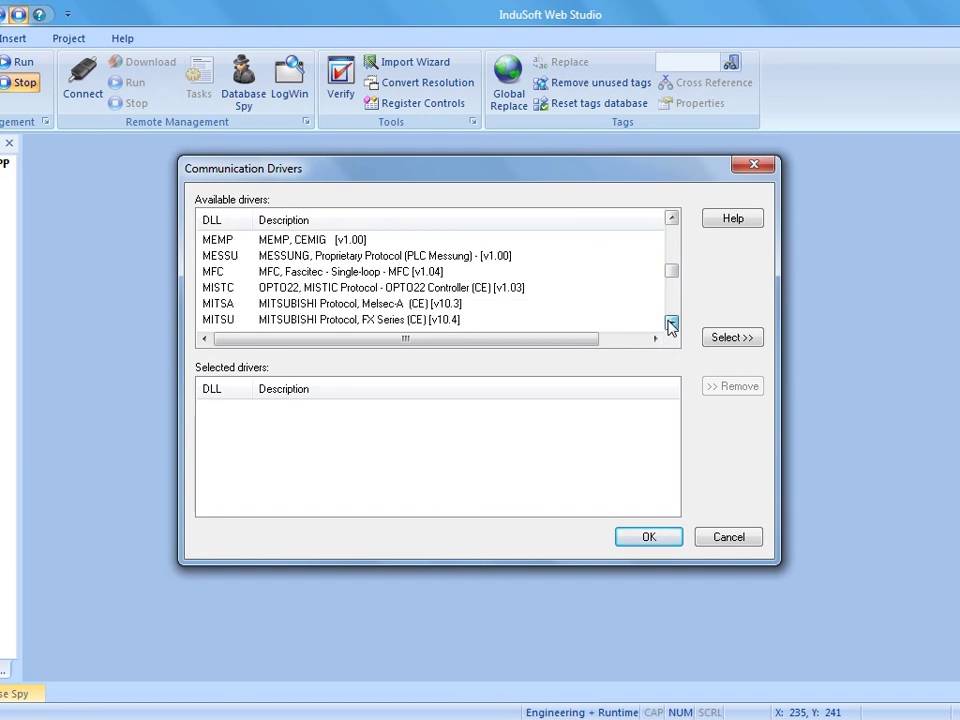
{"action": "left_click", "coordinate": [670, 324]}
{"action": "left_click", "coordinate": [670, 324]}
{"action": "left_click", "coordinate": [670, 324]}
{"action": "left_click", "coordinate": [670, 324]}
{"action": "left_click", "coordinate": [670, 324]}
{"action": "left_click", "coordinate": [670, 324]}
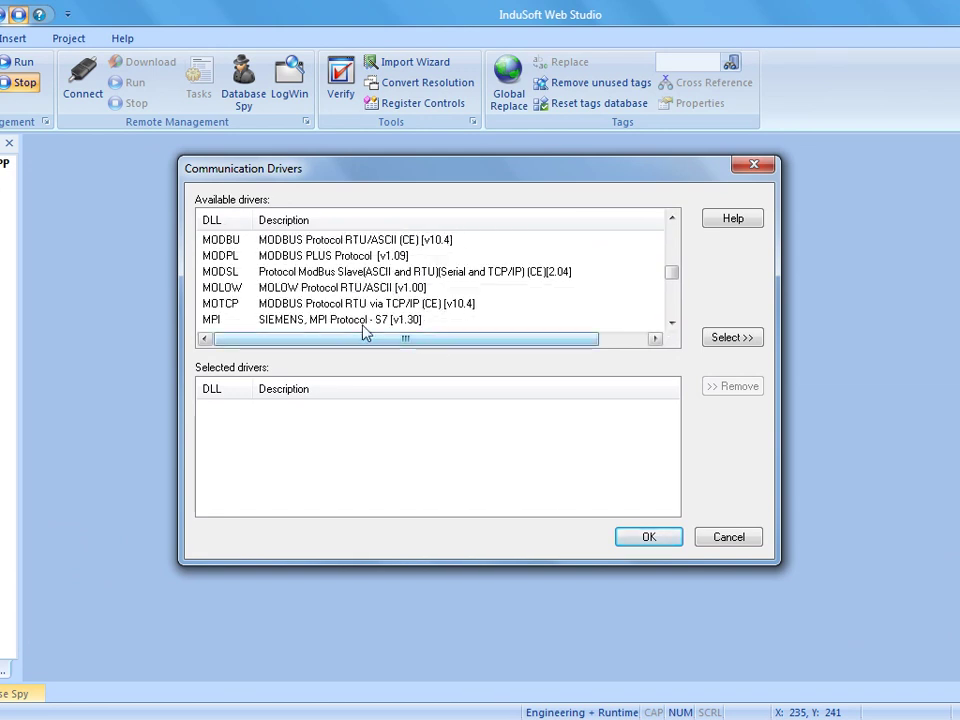
{"action": "left_click", "coordinate": [285, 304]}
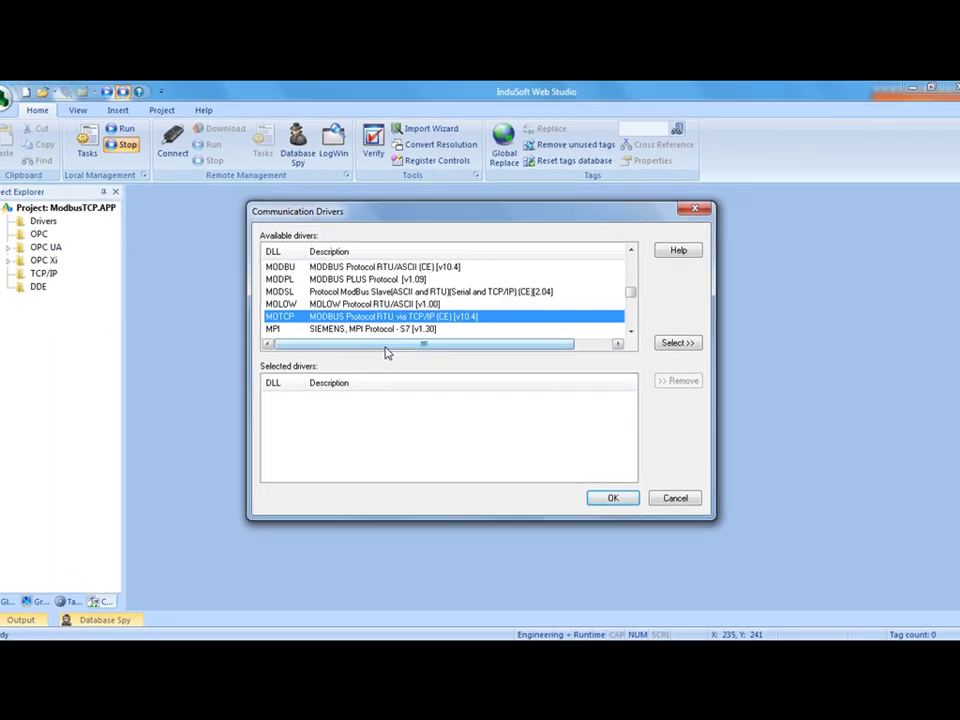
{"action": "left_click", "coordinate": [656, 344]}
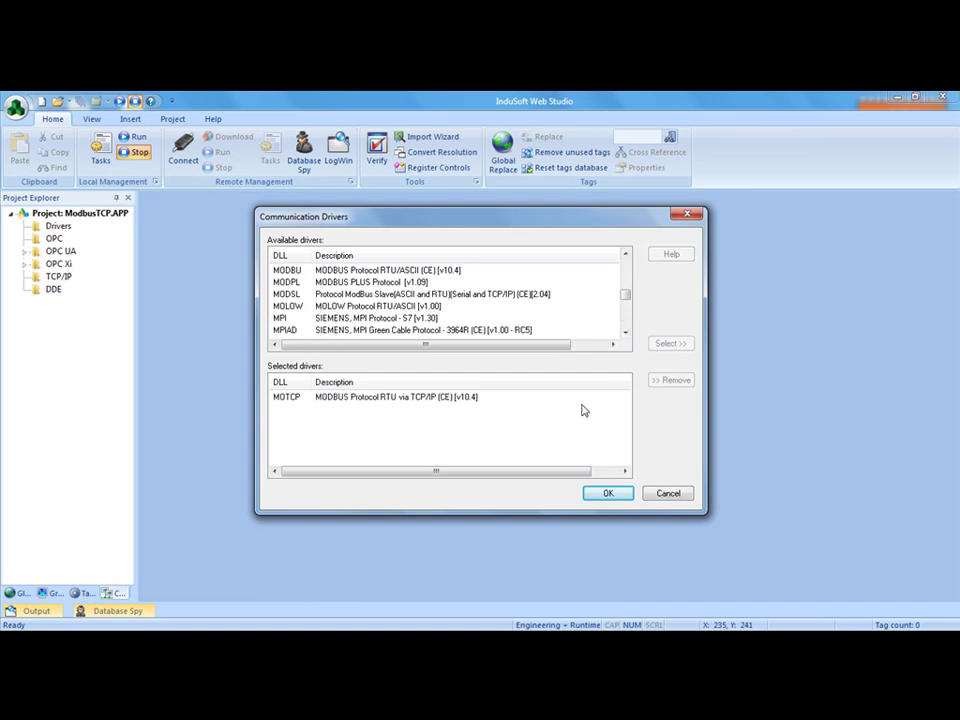
{"action": "left_click", "coordinate": [343, 397]}
{"action": "left_click", "coordinate": [611, 495]}
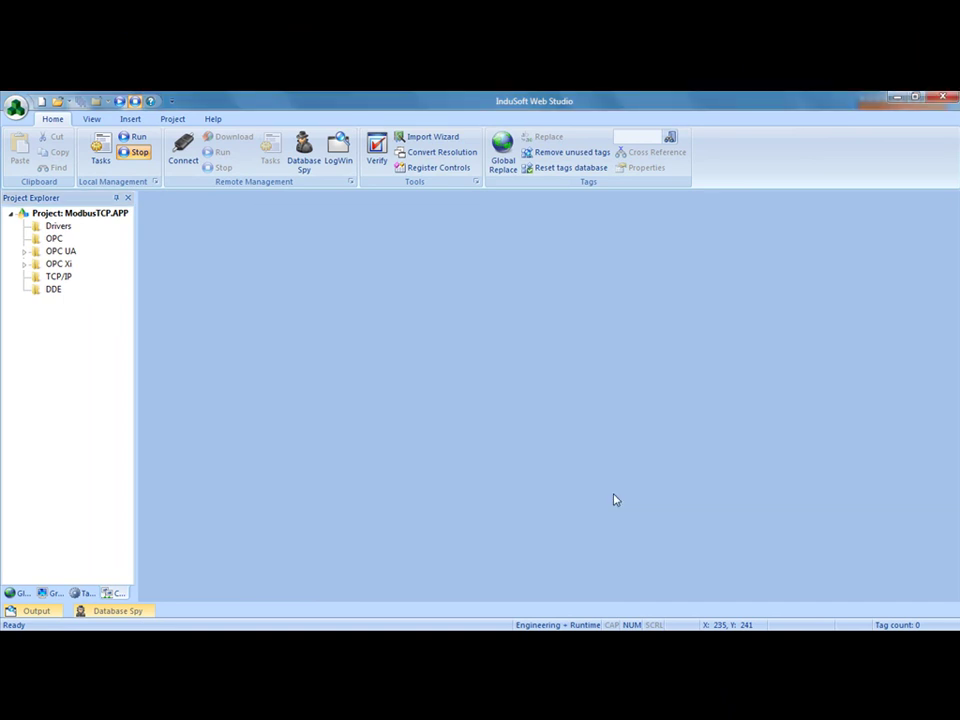
Expand Drivers > MOTCP and open its MAIN DRIVER SHEET, closing the extra MOTCP001.DRV sheet.
{"action": "left_click", "coordinate": [57, 226]}
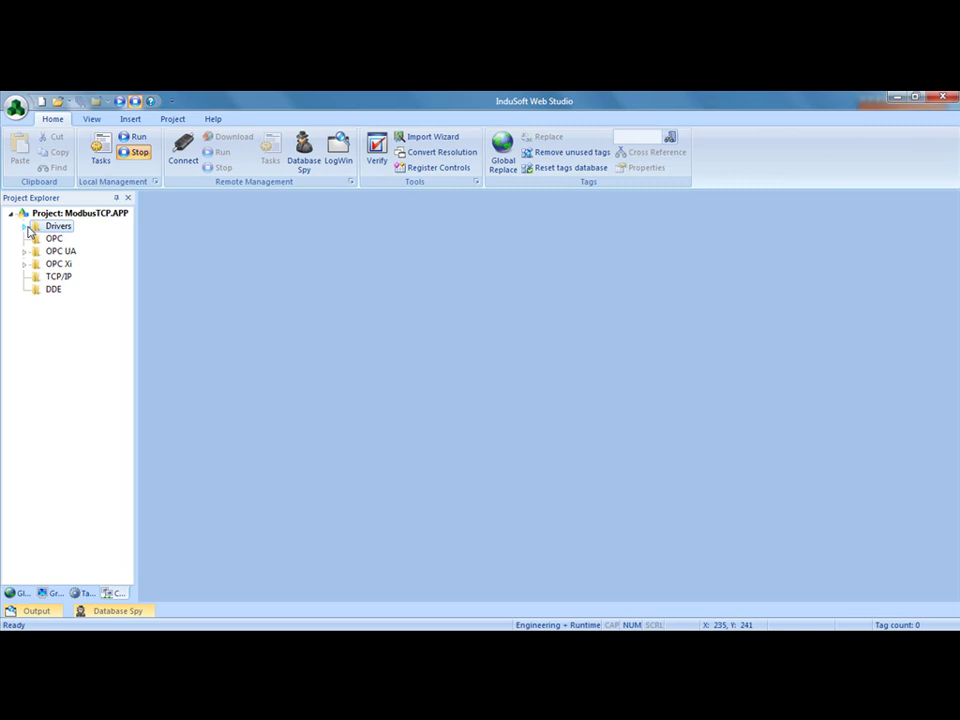
{"action": "left_click", "coordinate": [24, 226]}
{"action": "right_click", "coordinate": [68, 240]}
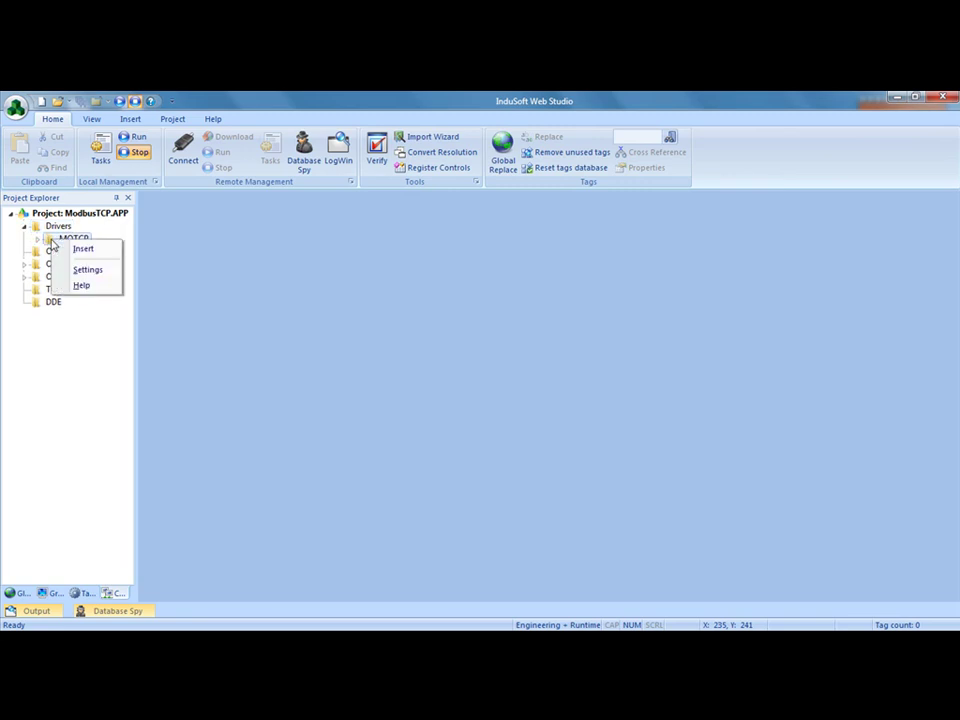
{"action": "left_click", "coordinate": [81, 250]}
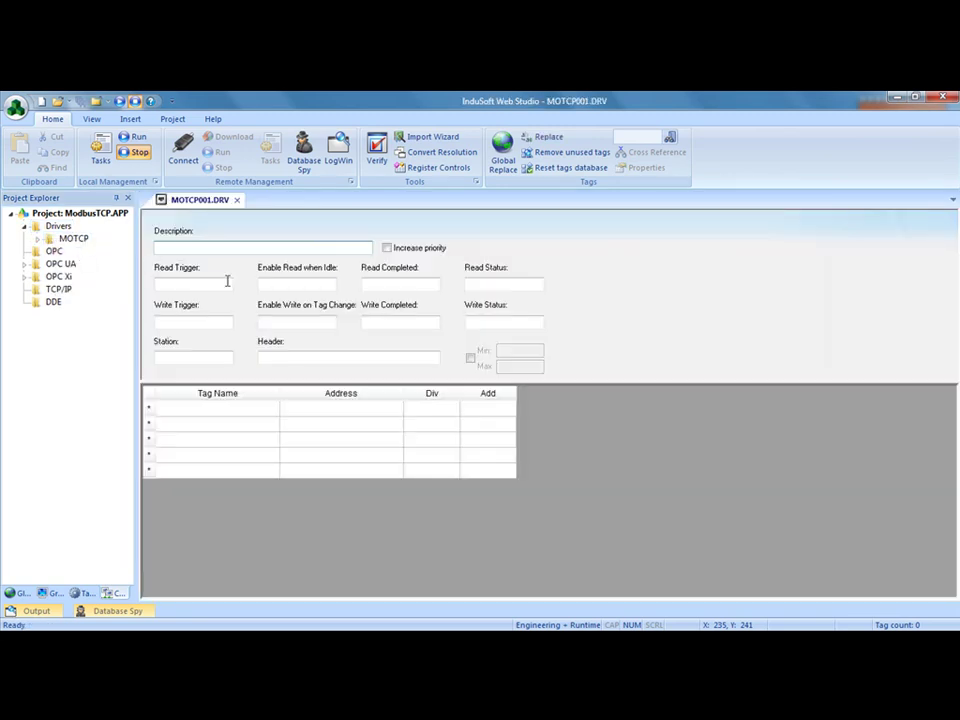
{"action": "left_click", "coordinate": [237, 201]}
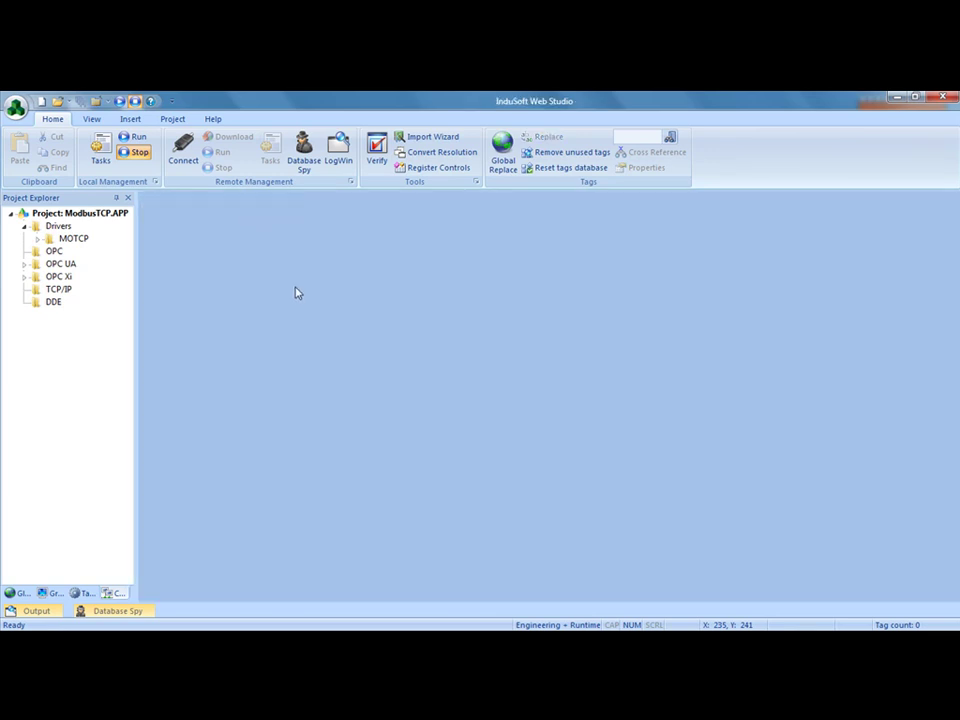
{"action": "left_click", "coordinate": [37, 239]}
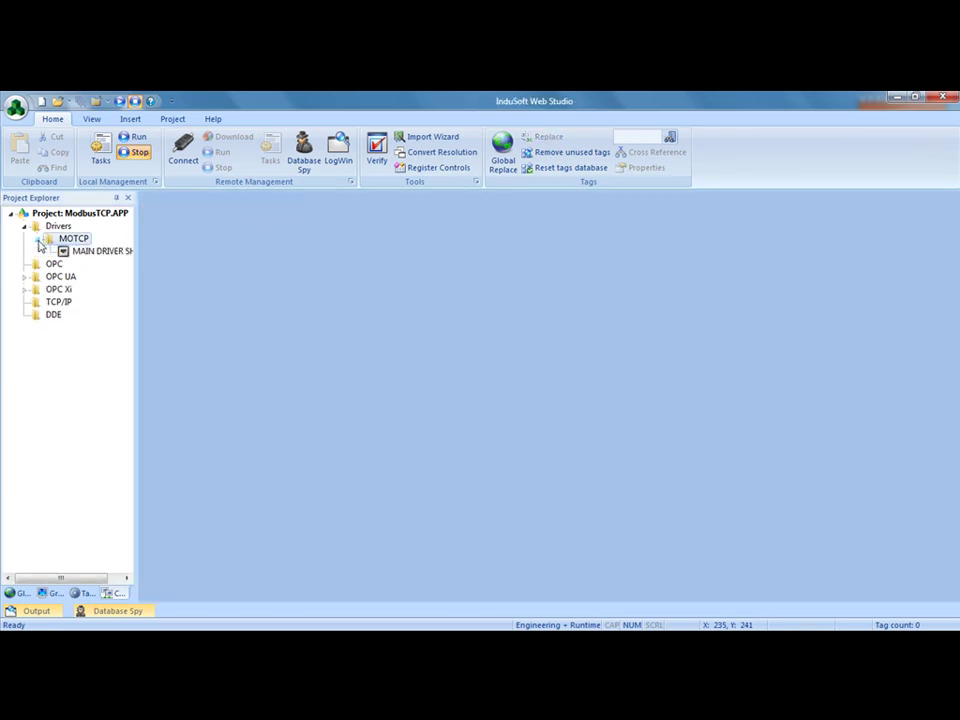
{"action": "double_click", "coordinate": [95, 256]}
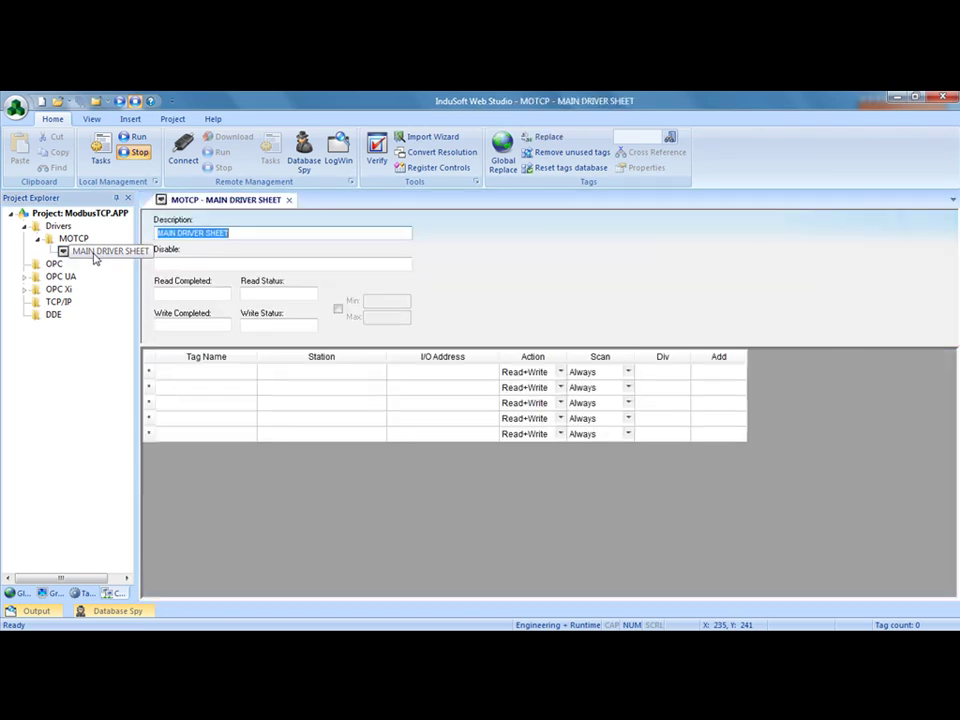
Enter I/O address 4X:12289 and tag name Value in row 1, creating the Value tag.
{"action": "left_click", "coordinate": [407, 379]}
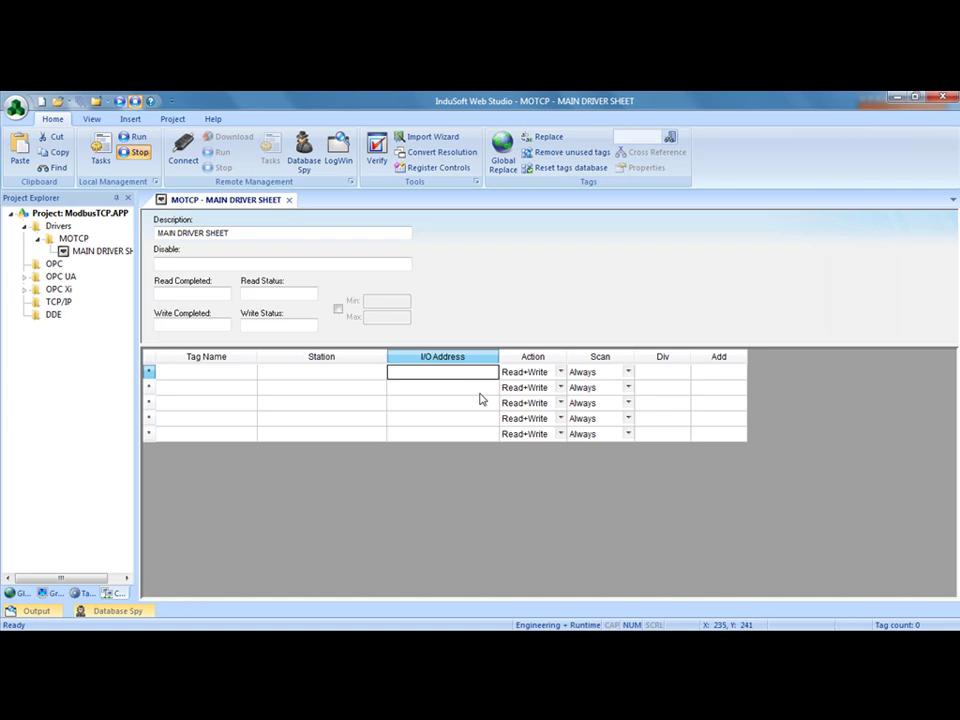
{"action": "type", "text": "4x"}
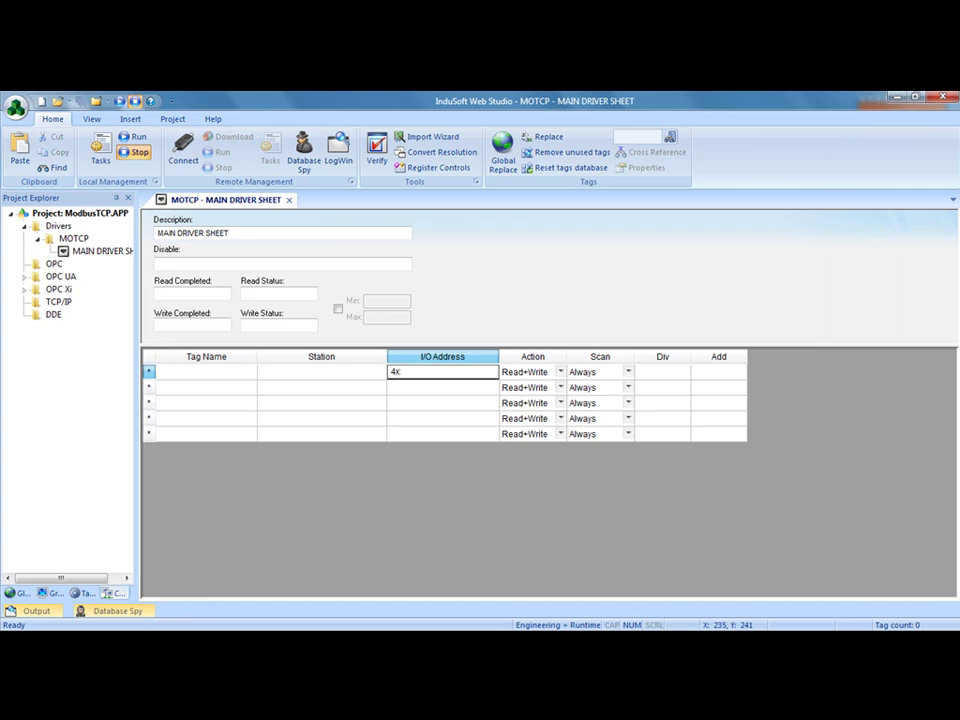
{"action": "type", "text": ":12289"}
{"action": "key", "text": "Return"}
{"action": "left_click", "coordinate": [228, 378]}
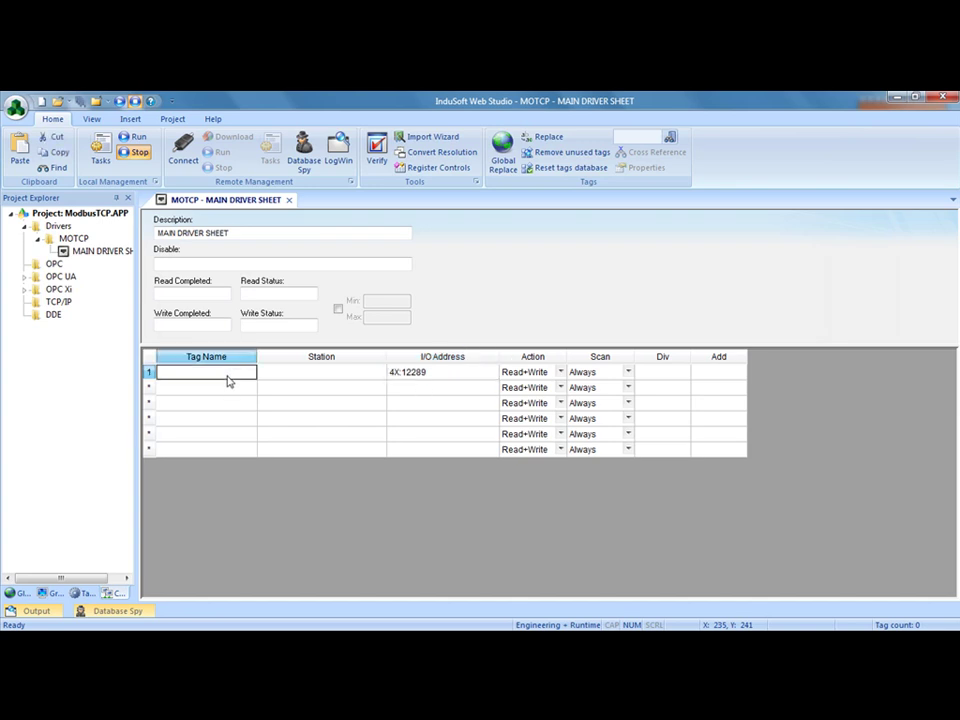
{"action": "type", "text": "Value"}
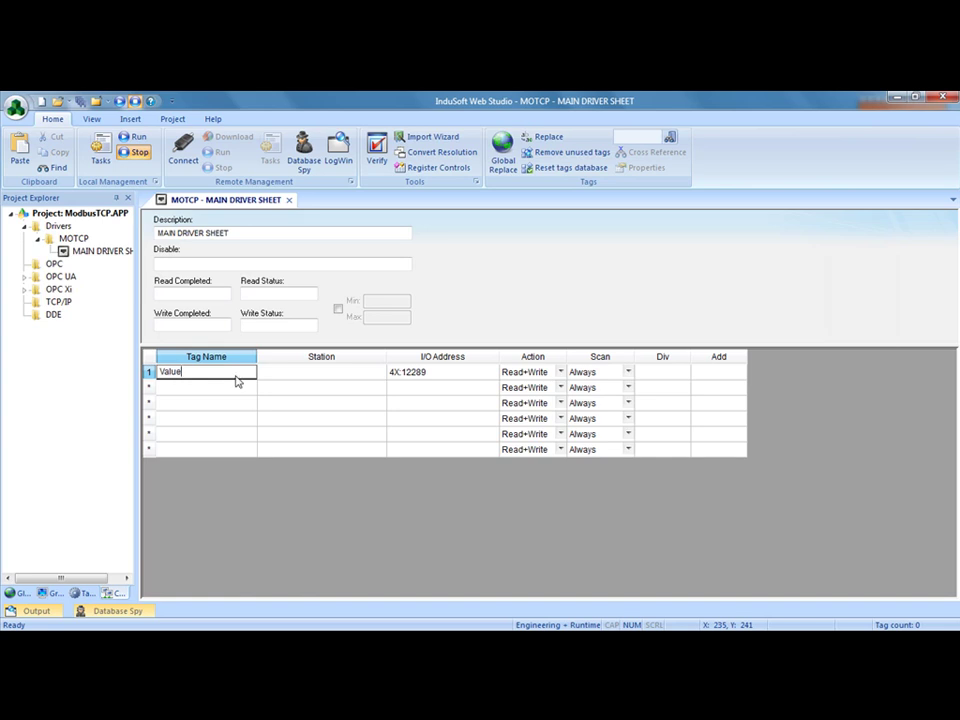
{"action": "key", "text": "Return"}
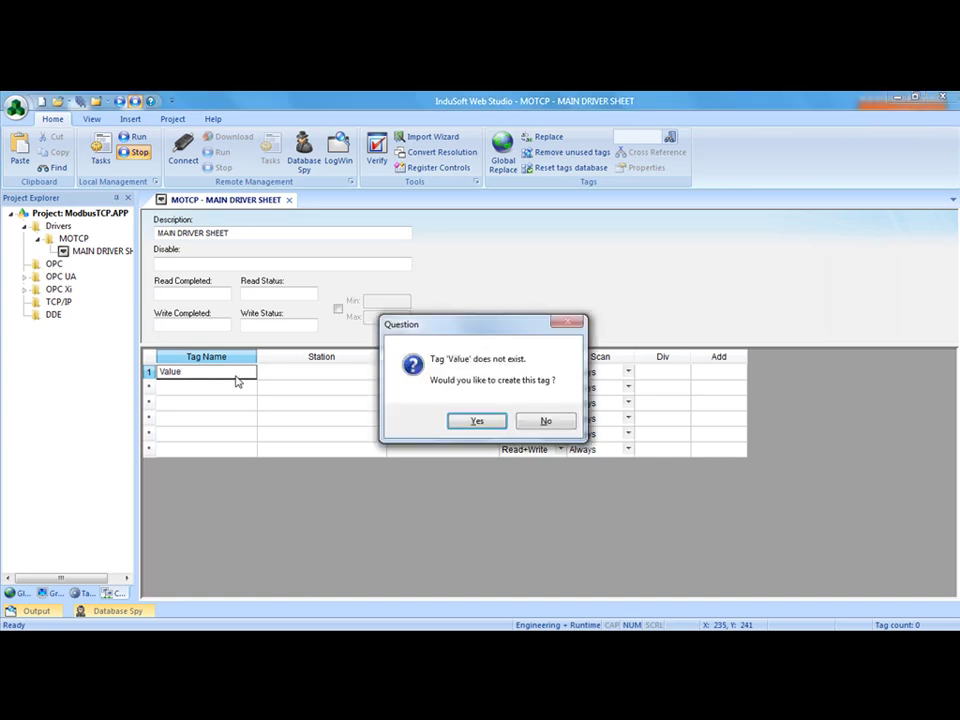
{"action": "key", "text": "Return"}
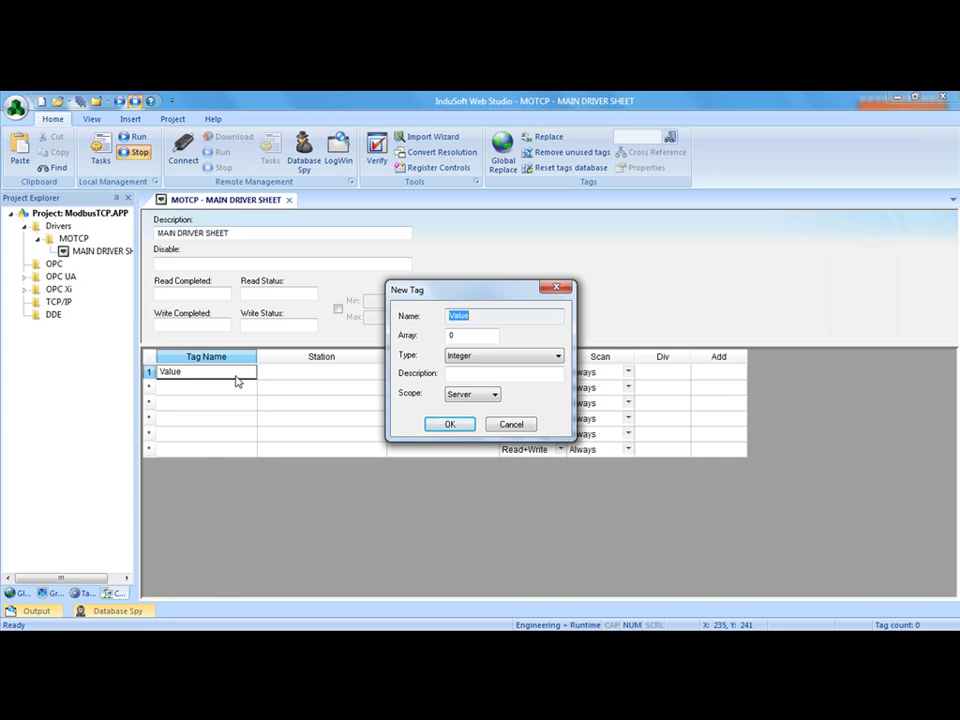
{"action": "key", "text": "Return"}
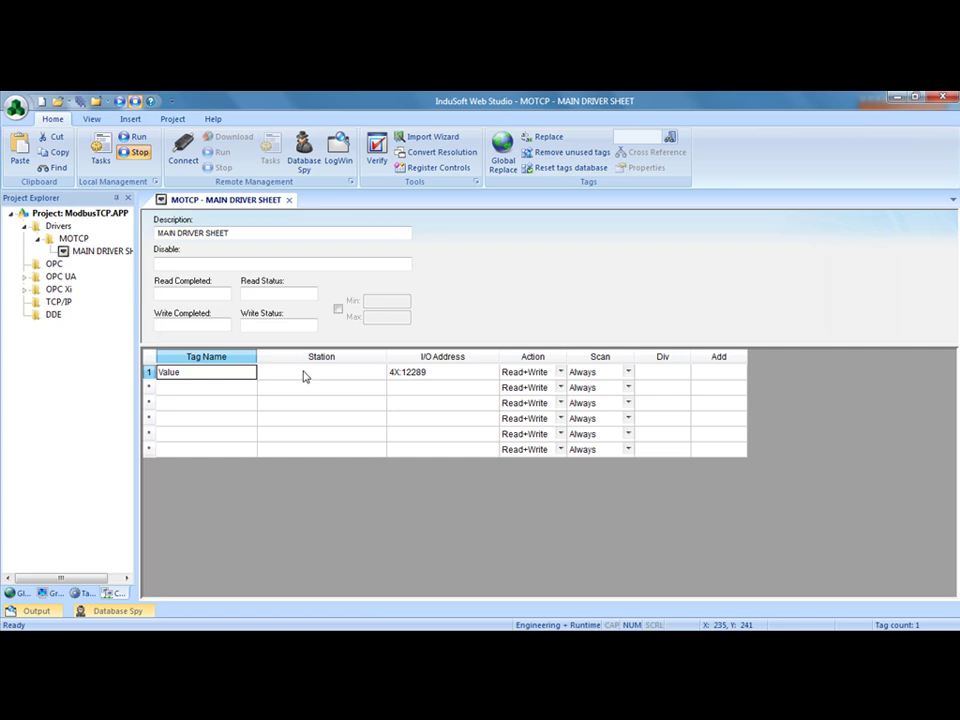
Set row 1's station to 192.168.0.151:502:1.
{"action": "left_click", "coordinate": [307, 373]}
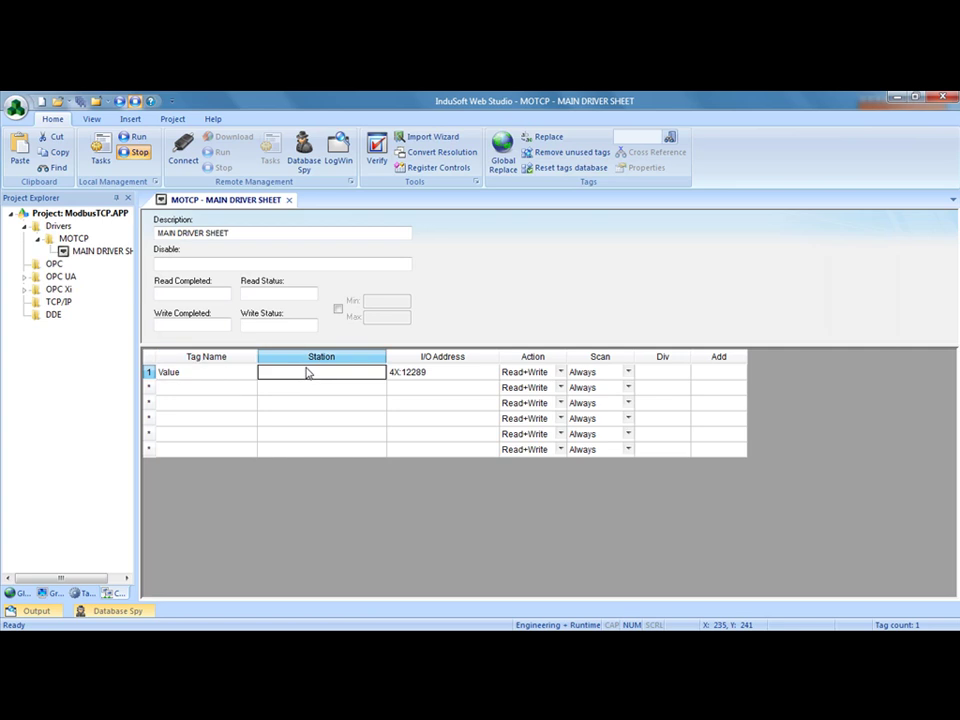
{"action": "type", "text": "192.1"}
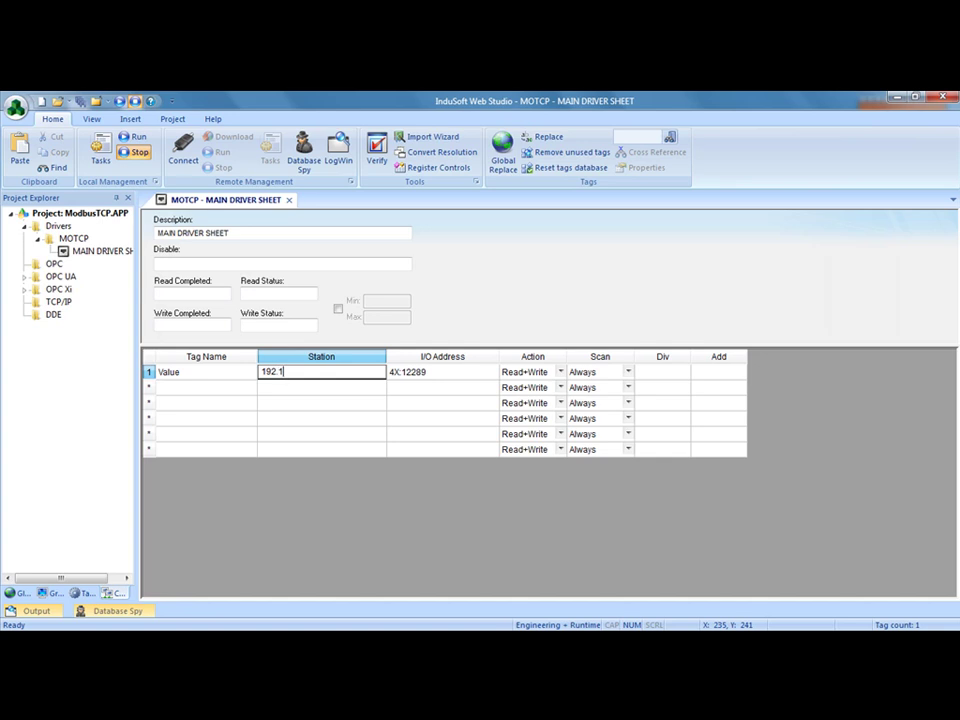
{"action": "type", "text": "68.0.151:502:1"}
{"action": "left_click", "coordinate": [308, 372]}
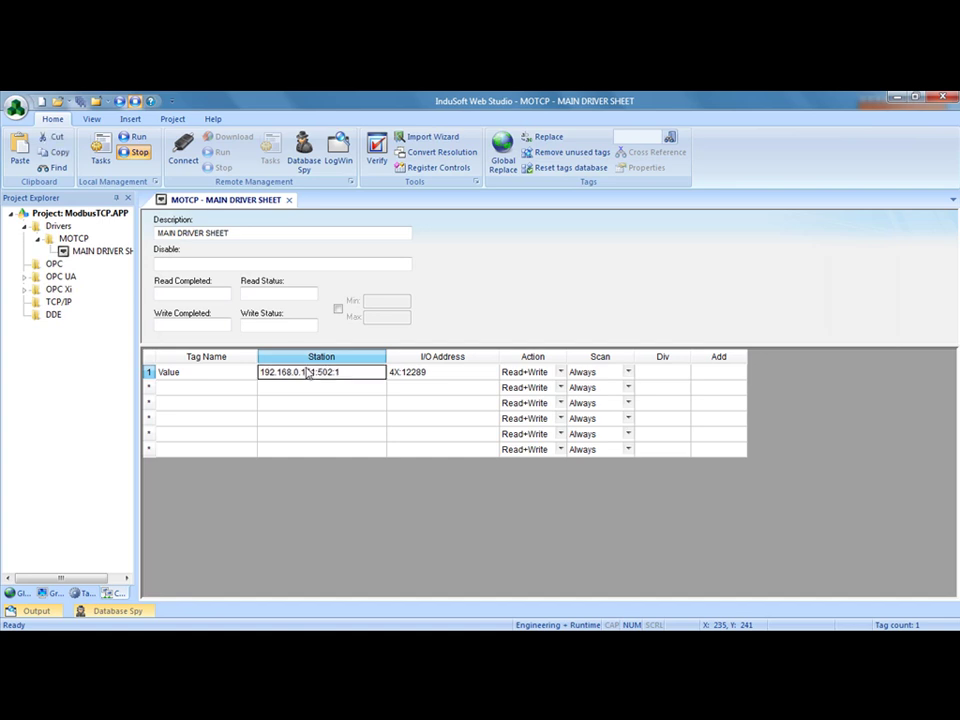
Add row 2 with new tag Setpoint at 4X:12290, pasting the same station address.
{"action": "left_click", "coordinate": [211, 390]}
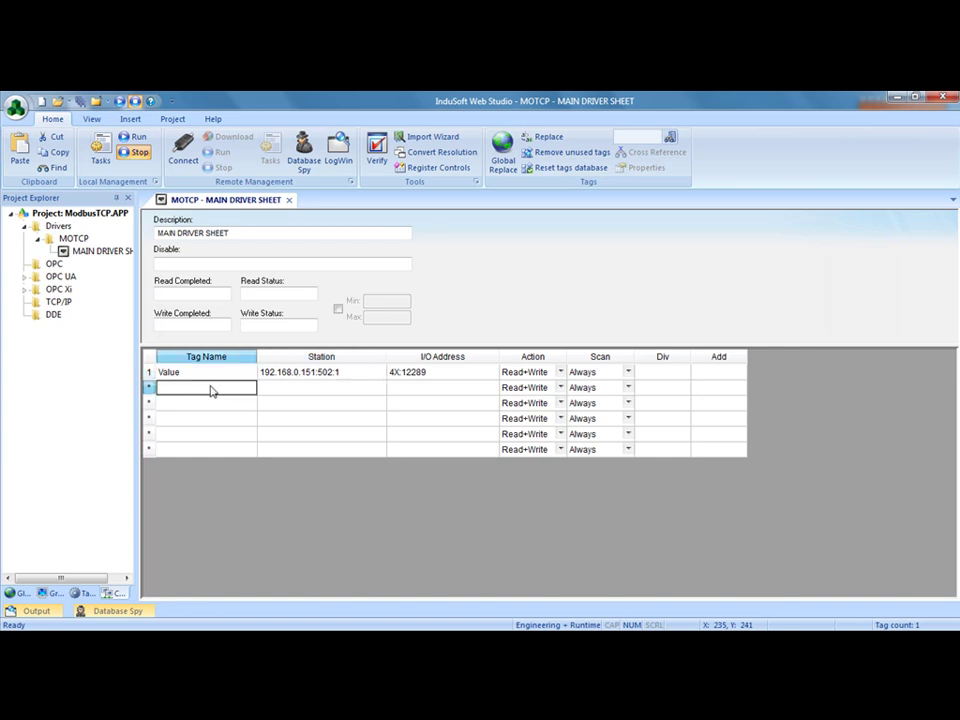
{"action": "type", "text": "Set"}
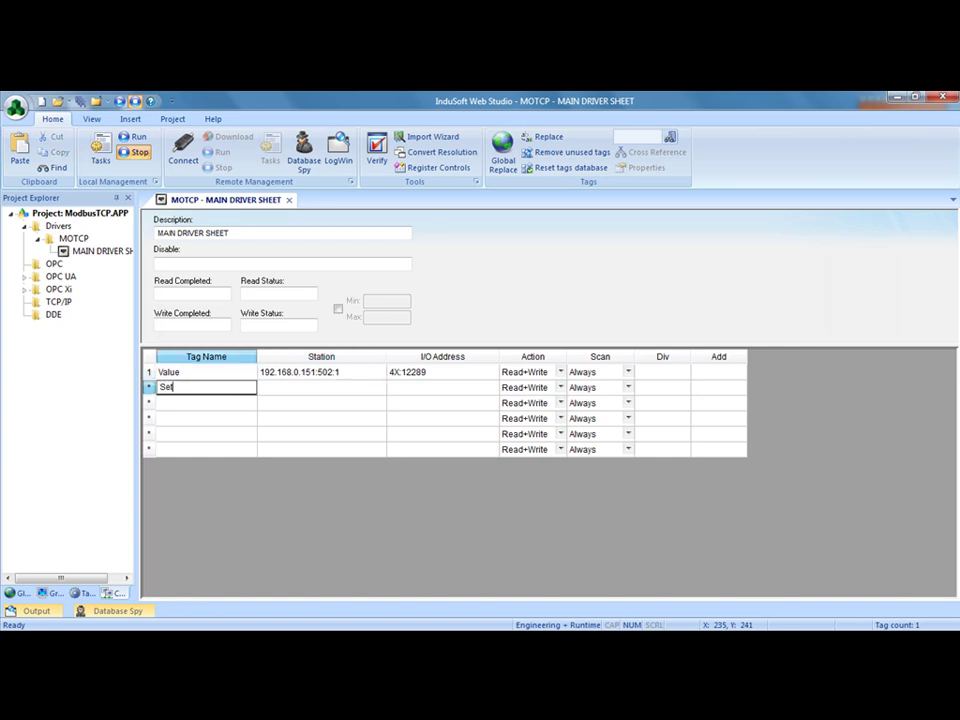
{"action": "type", "text": "point"}
{"action": "key", "text": "Return"}
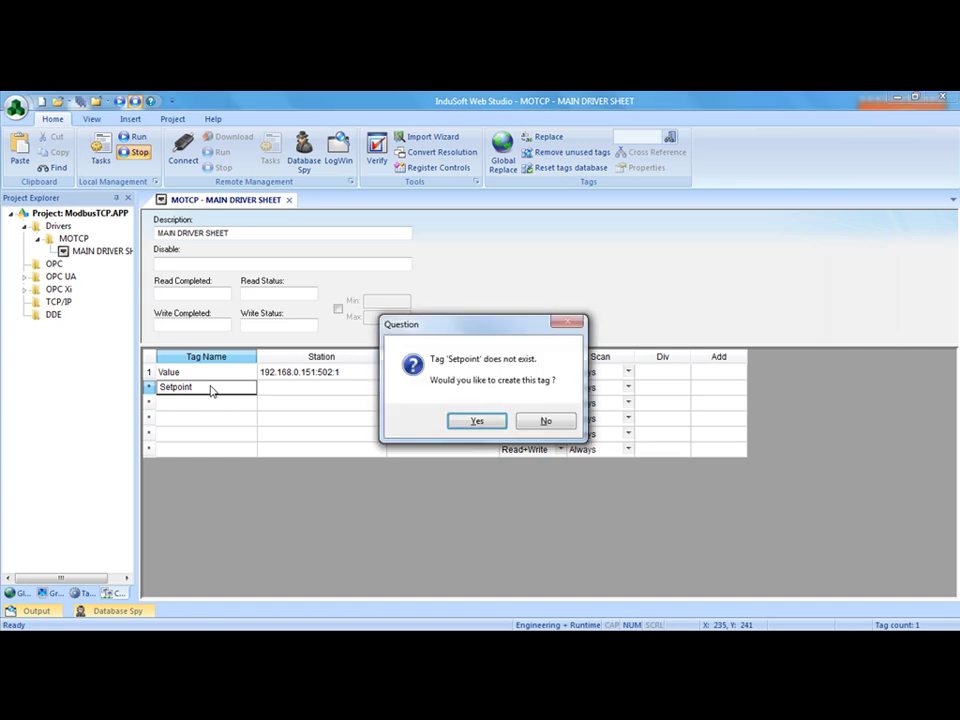
{"action": "key", "text": "Return"}
{"action": "key", "text": "Return"}
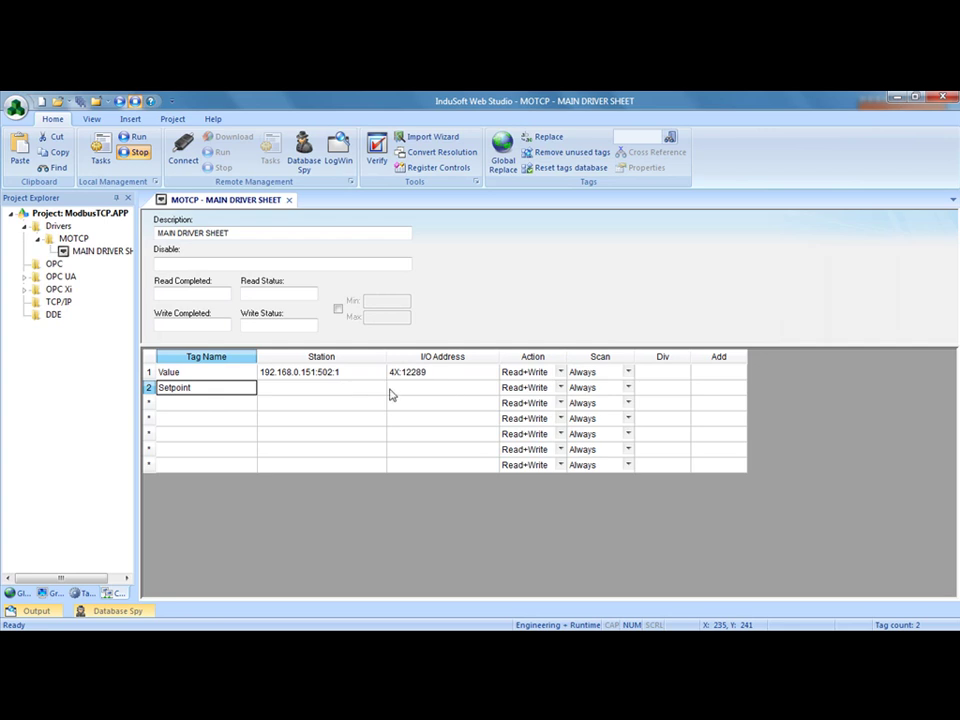
{"action": "left_click", "coordinate": [350, 378]}
{"action": "left_click", "coordinate": [350, 387]}
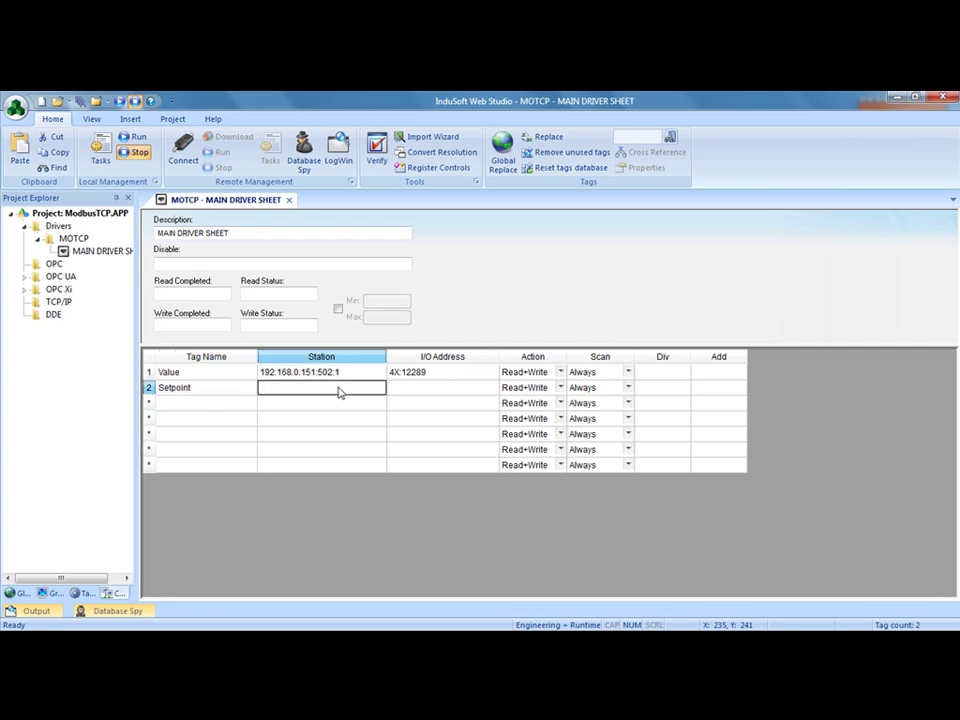
{"action": "type", "text": "192.168.0.151:502:1"}
{"action": "left_click", "coordinate": [435, 376]}
{"action": "left_click", "coordinate": [437, 389]}
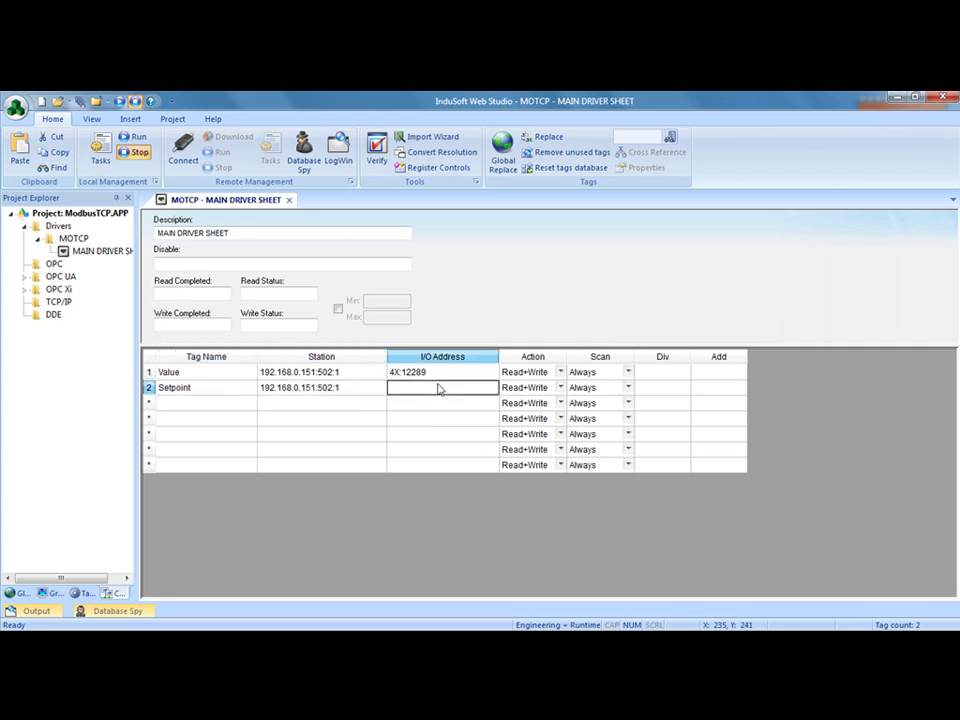
{"action": "type", "text": "4x:122"}
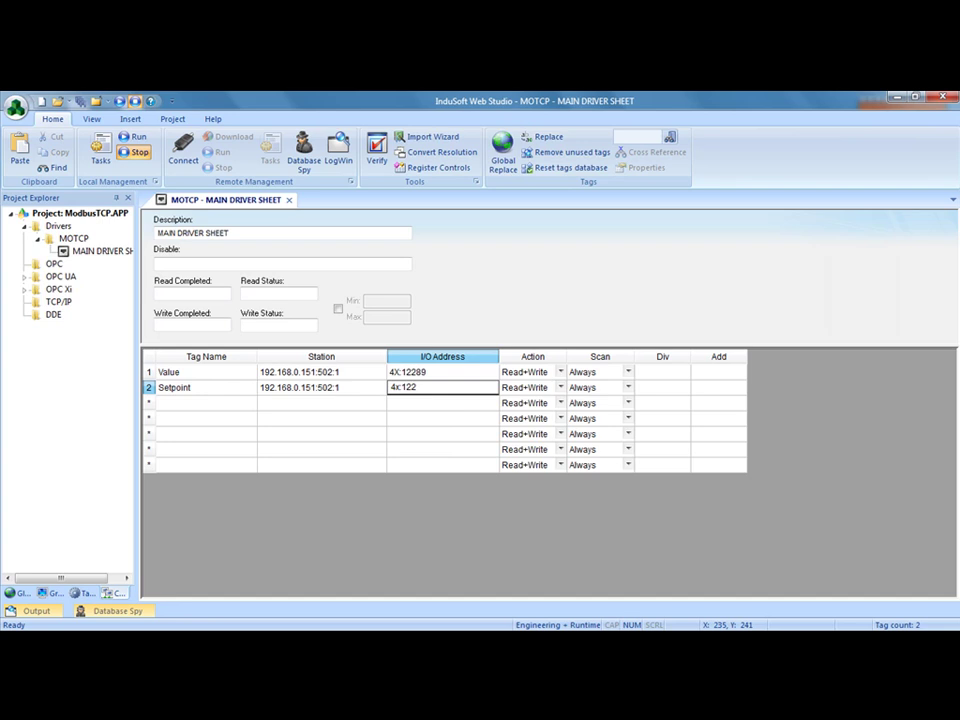
{"action": "type", "text": "90"}
{"action": "key", "text": "Return"}
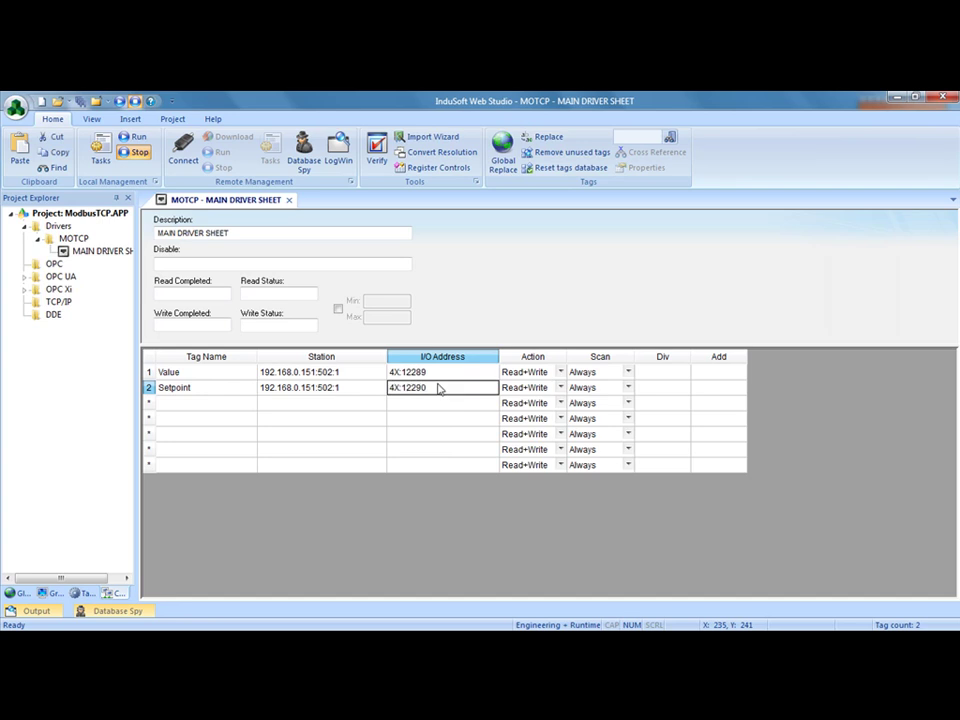
Add row 3 with new Boolean tag Enable at 4X:12291.0 on the same station.
{"action": "left_click", "coordinate": [215, 405]}
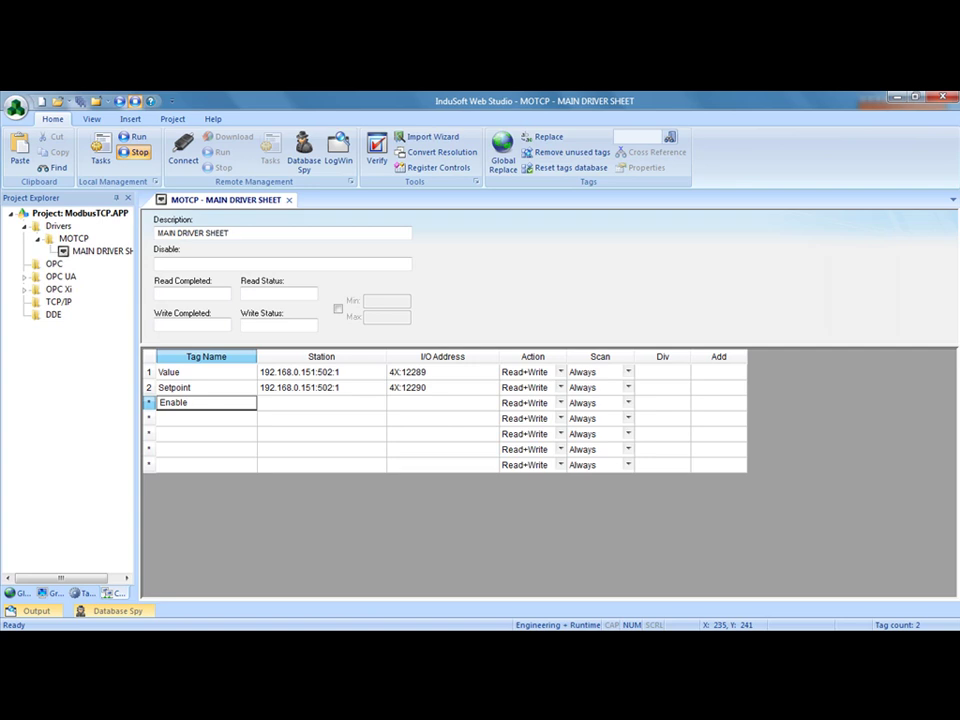
{"action": "key", "text": "Return"}
{"action": "key", "text": "Return"}
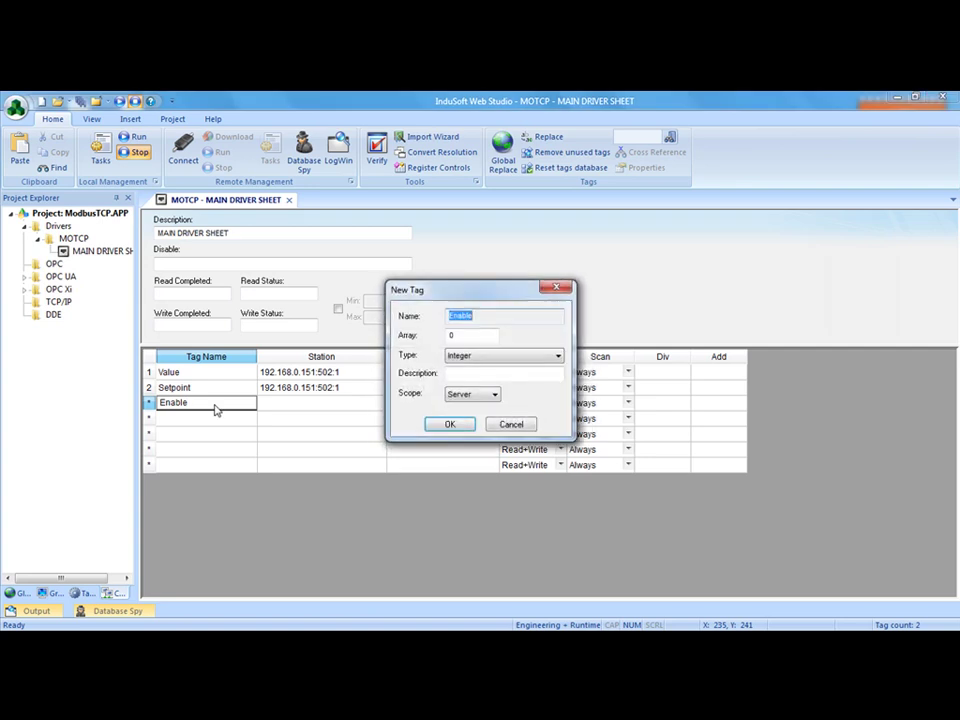
{"action": "left_click", "coordinate": [512, 356]}
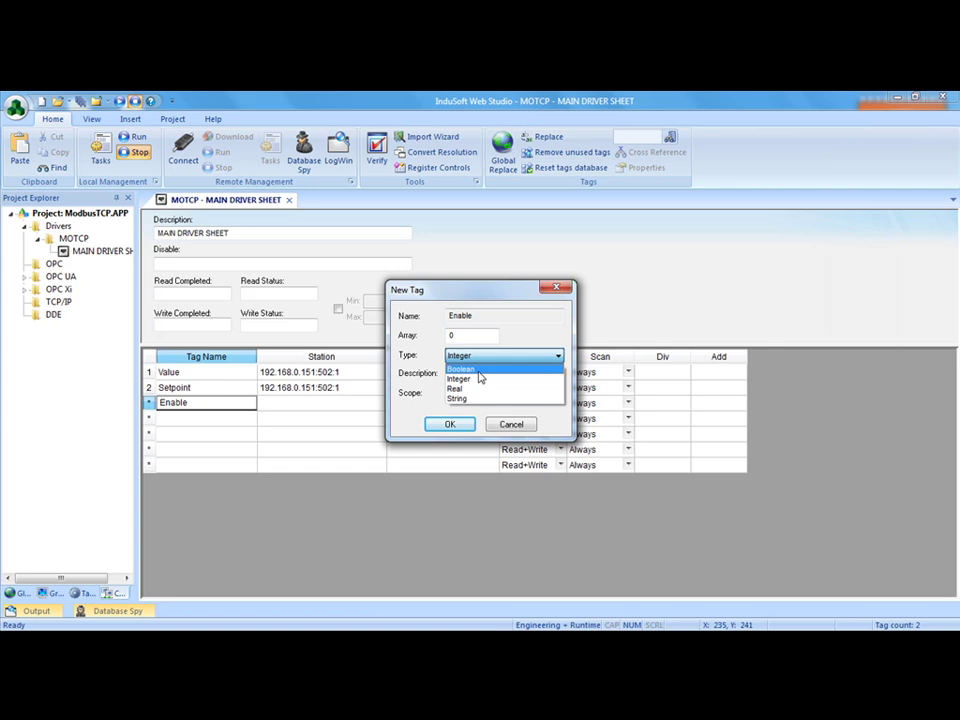
{"action": "left_click", "coordinate": [470, 369]}
{"action": "left_click", "coordinate": [450, 424]}
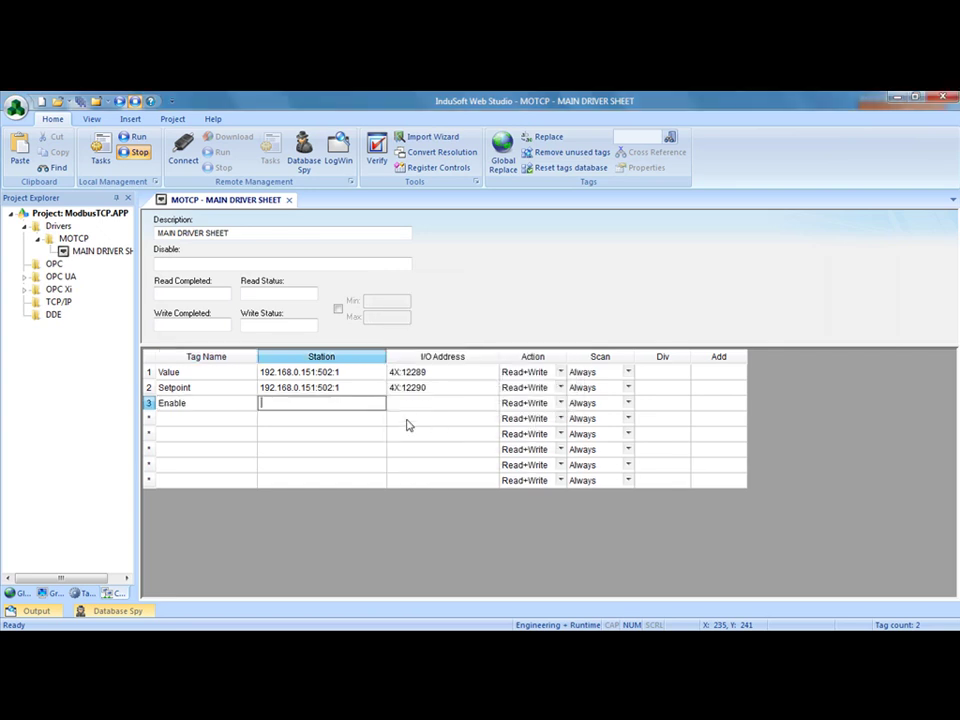
{"action": "key", "text": "Up"}
{"action": "left_click", "coordinate": [348, 403]}
{"action": "type", "text": "192.168.0.151:502:1"}
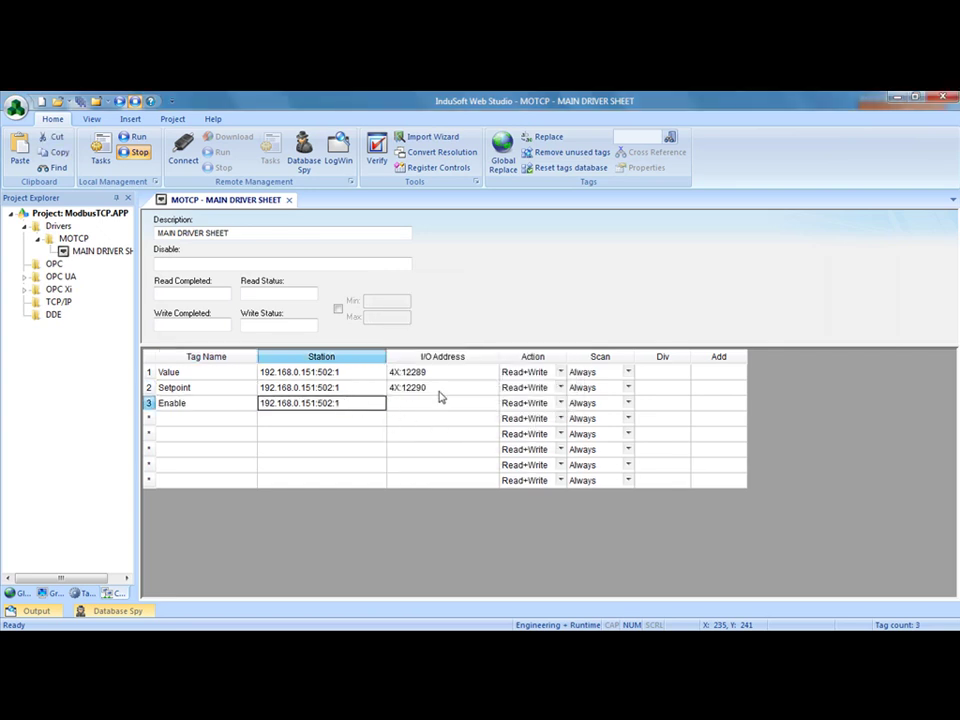
{"action": "left_click", "coordinate": [441, 403]}
{"action": "type", "text": "4x:12291.0"}
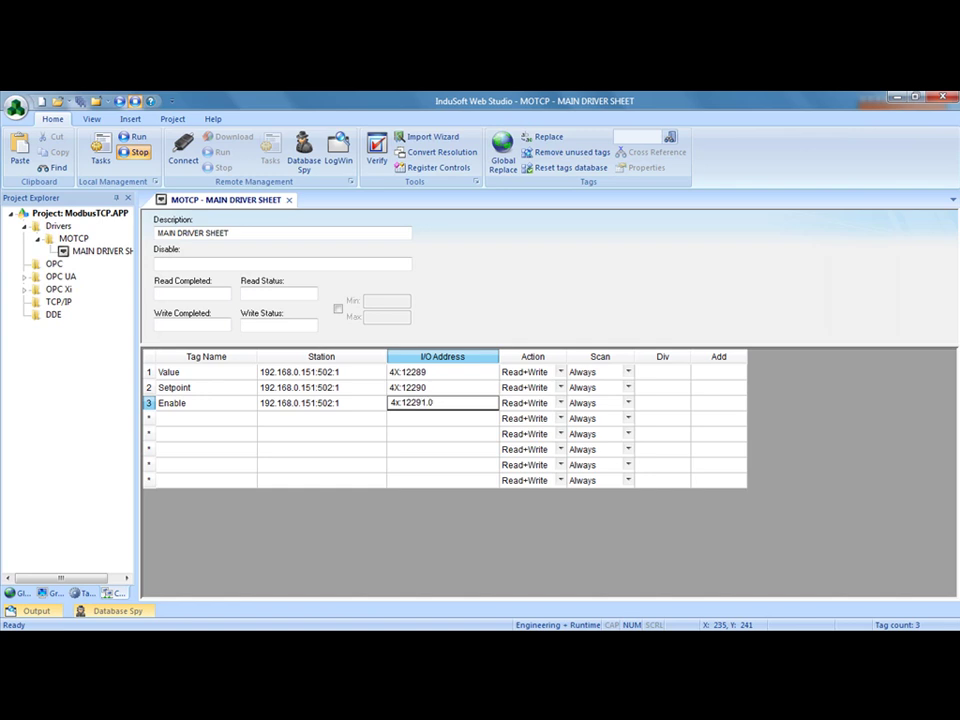
{"action": "left_click", "coordinate": [441, 405]}
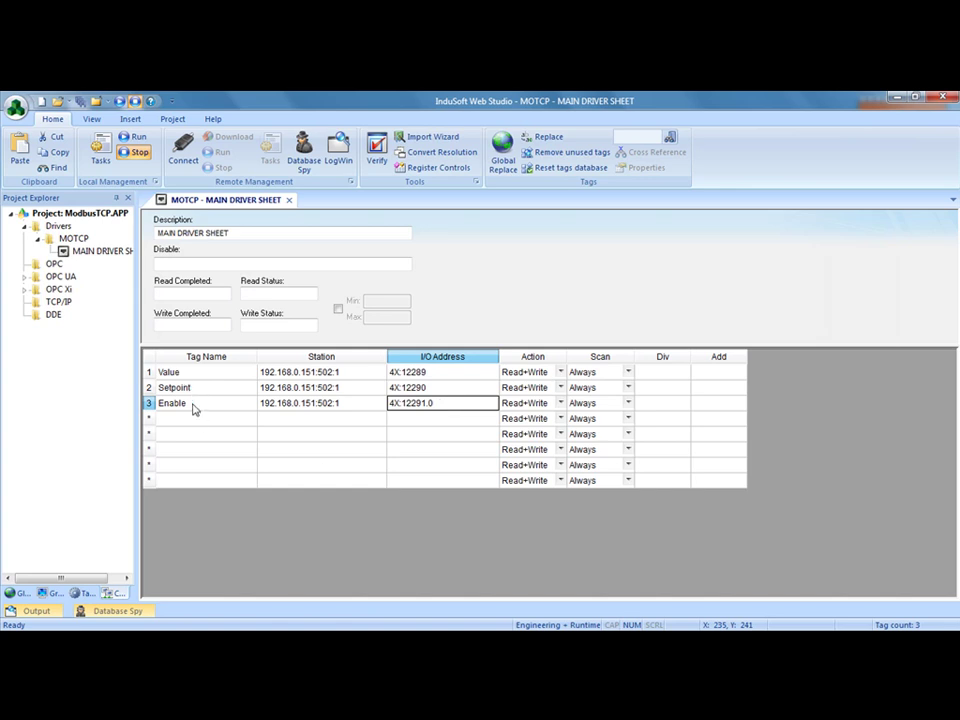
{"action": "key", "text": "Down"}
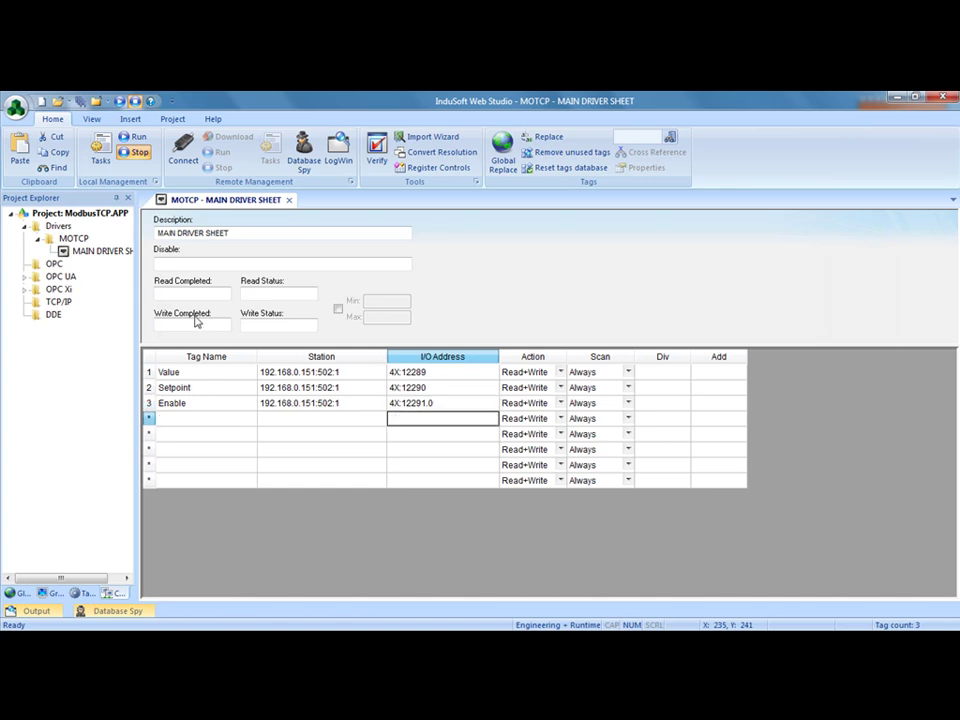
Set RC as the read-completed tag and RS as the read-status tag, creating RC.
{"action": "left_click", "coordinate": [201, 292]}
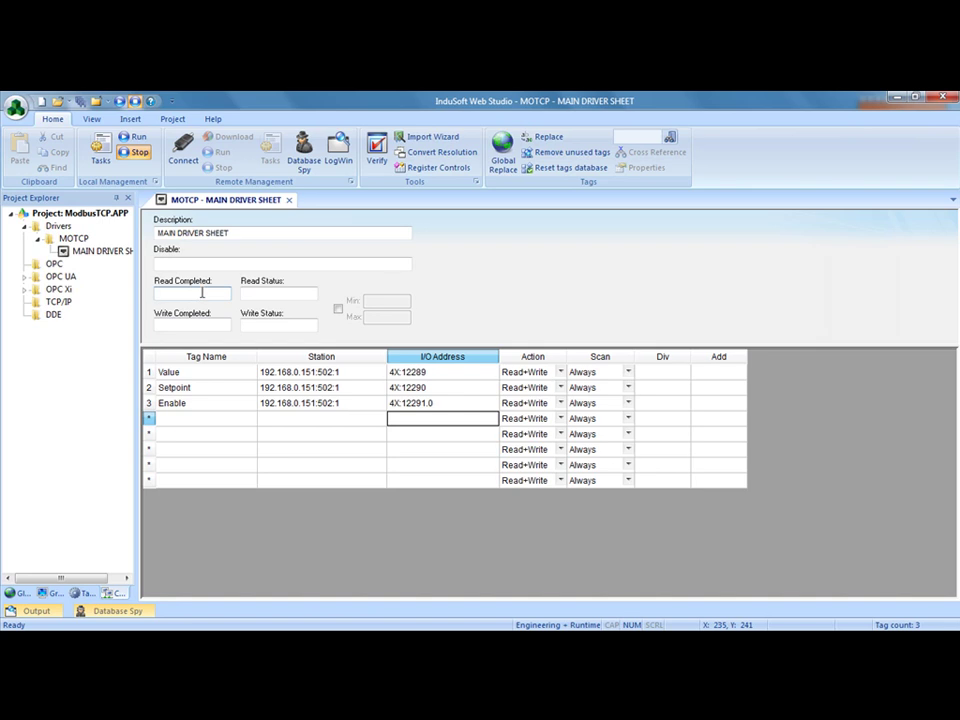
{"action": "type", "text": "RC"}
{"action": "key", "text": "Return"}
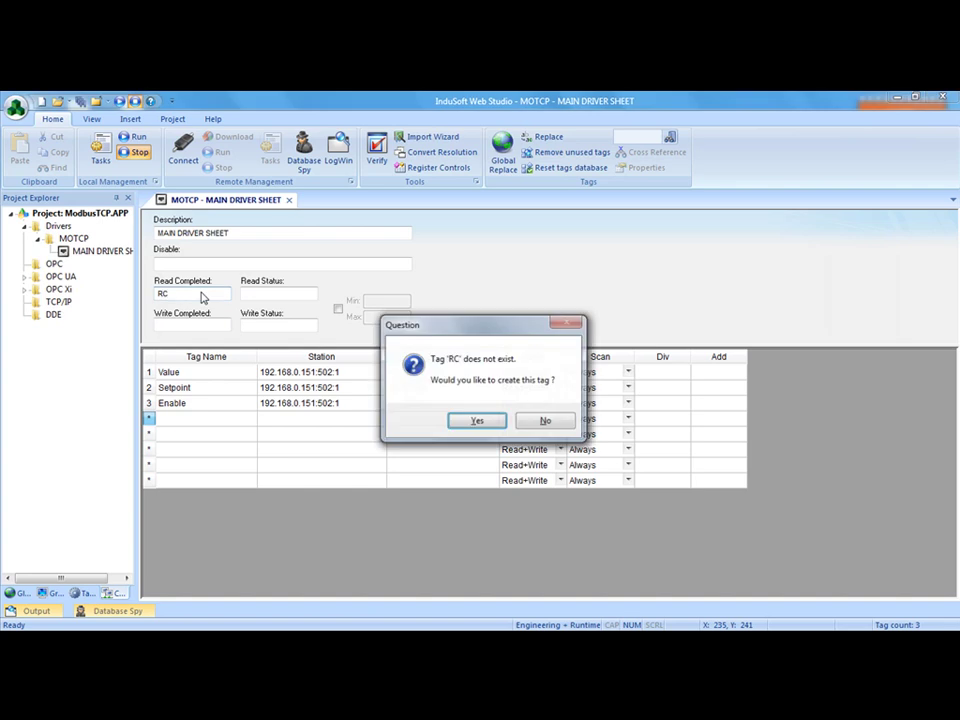
{"action": "key", "text": "Return"}
{"action": "key", "text": "Return"}
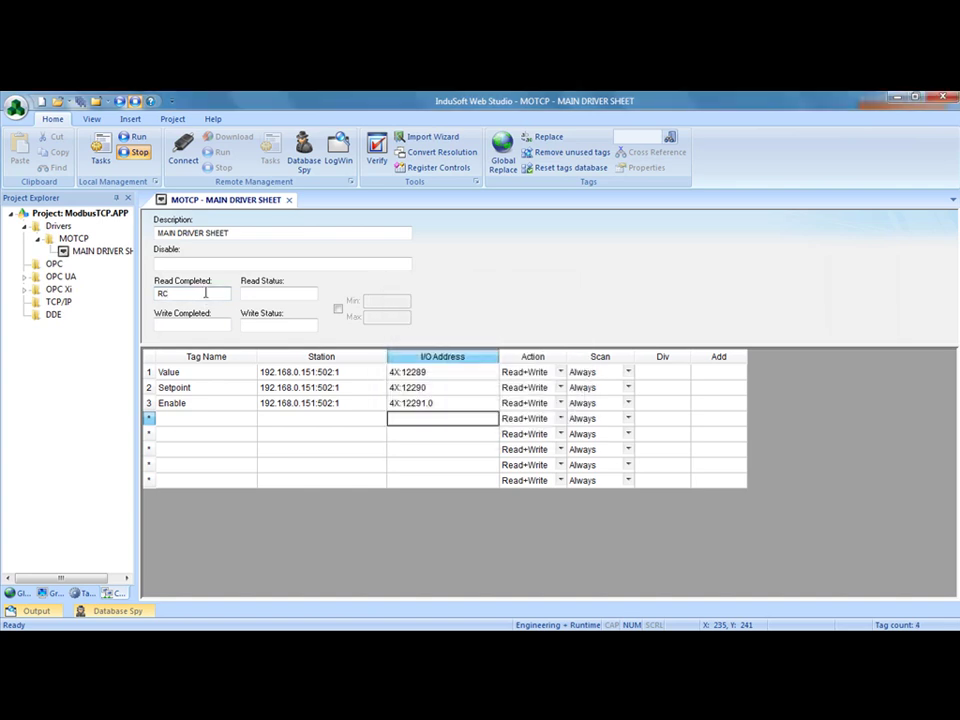
{"action": "left_click", "coordinate": [262, 292]}
{"action": "type", "text": "RS"}
{"action": "key", "text": "Return"}
{"action": "key", "text": "Return"}
{"action": "key", "text": "Return"}
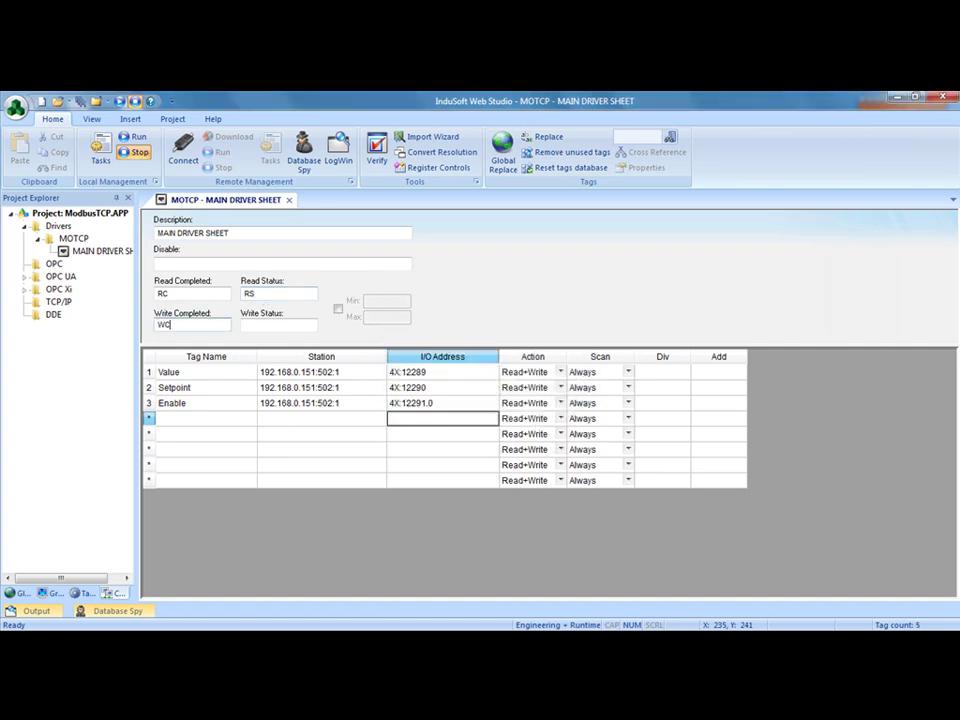
Set WC as write-completed and WS as write-status tags, creating WC, then close the sheet.
{"action": "type", "text": "WC"}
{"action": "key", "text": "Return"}
{"action": "key", "text": "Return"}
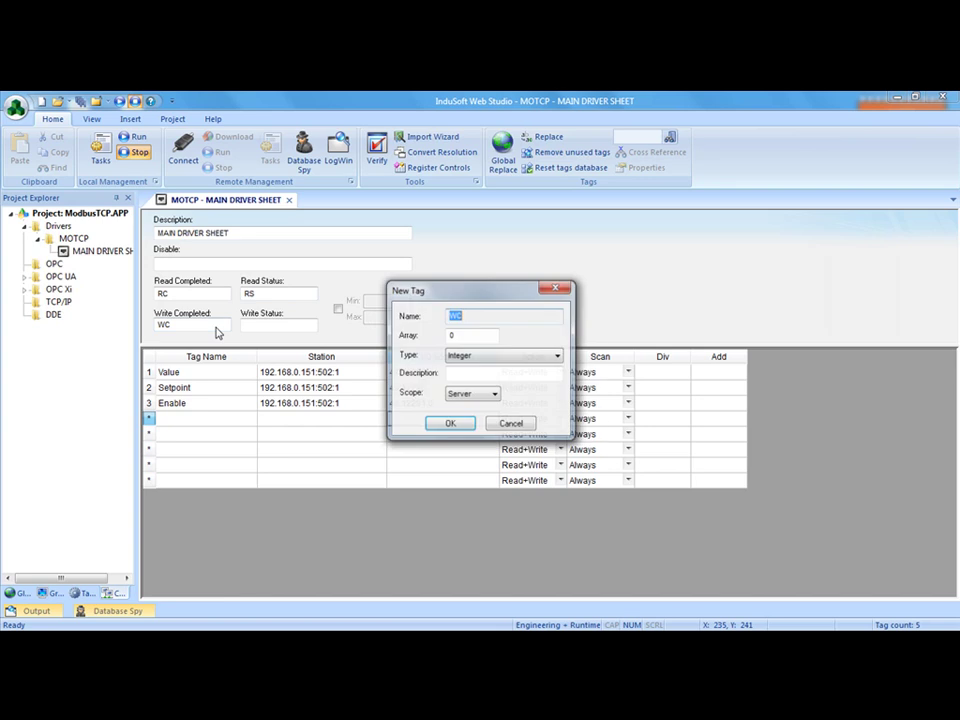
{"action": "key", "text": "Return"}
{"action": "left_click", "coordinate": [268, 327]}
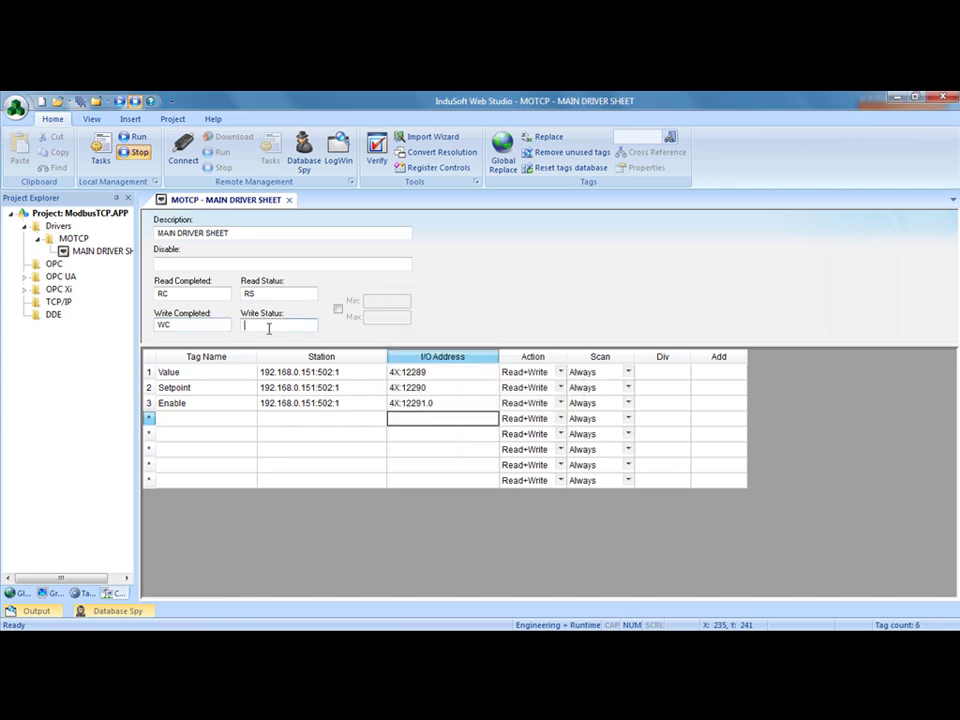
{"action": "key", "text": "Return"}
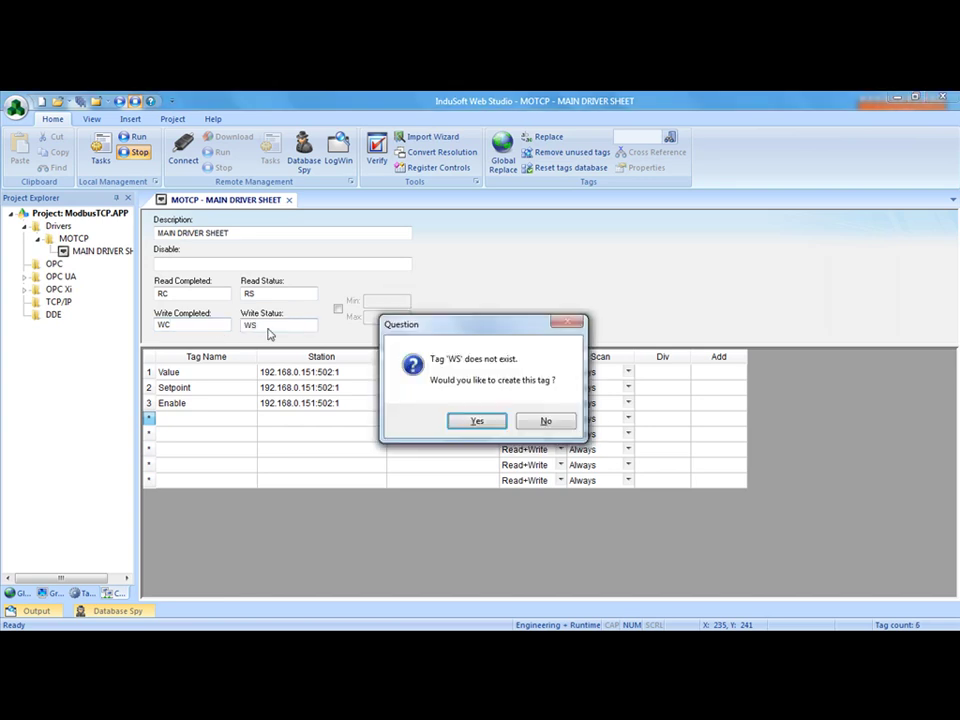
{"action": "key", "text": "Return"}
{"action": "key", "text": "Return"}
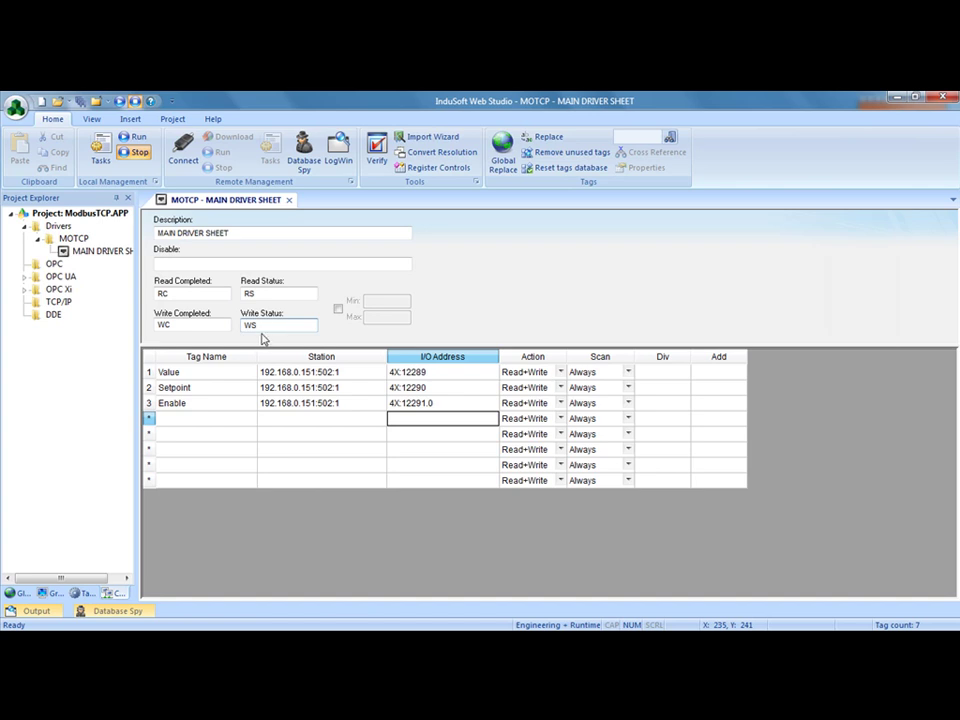
{"action": "left_click", "coordinate": [289, 200]}
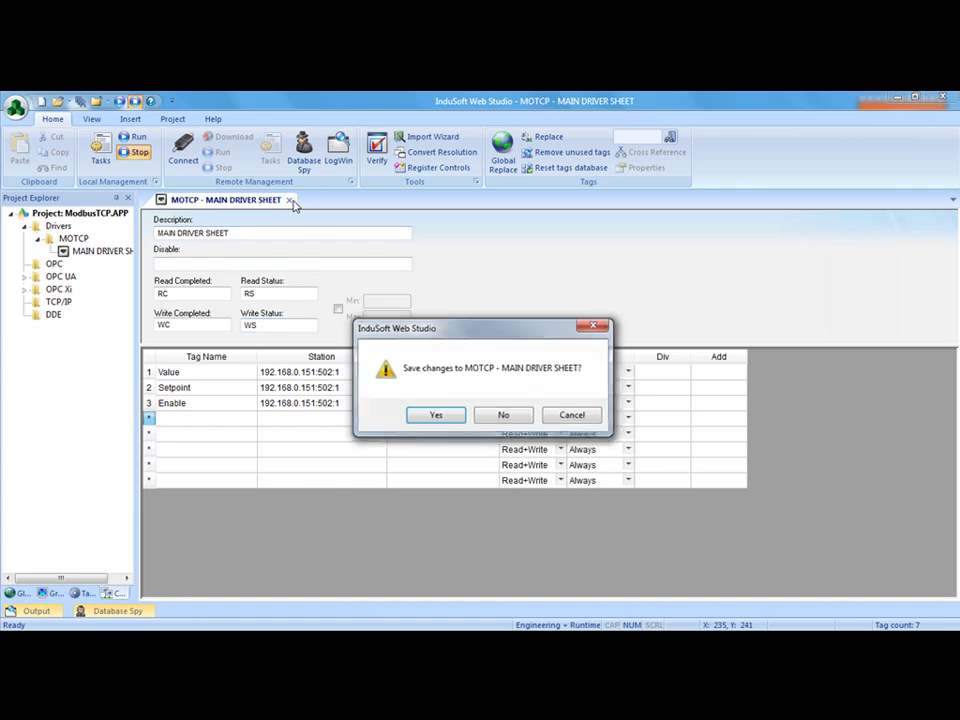
Save the driver sheet and insert a new blank screen, Screen2, with default attributes.
{"action": "left_click", "coordinate": [436, 415]}
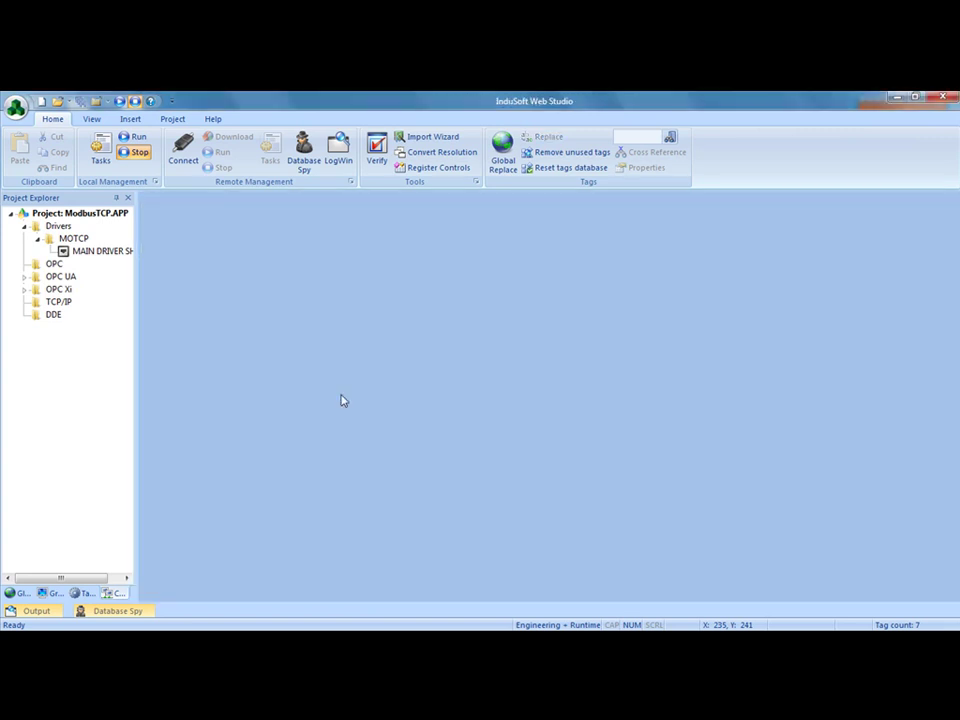
{"action": "left_click", "coordinate": [55, 595]}
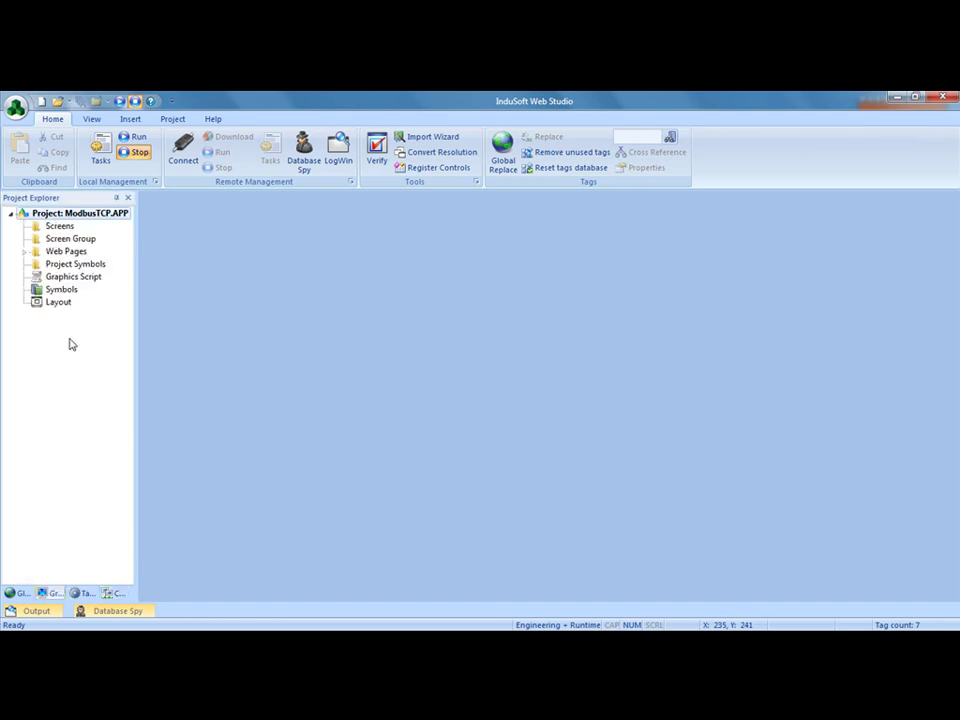
{"action": "right_click", "coordinate": [58, 227]}
{"action": "left_click", "coordinate": [72, 233]}
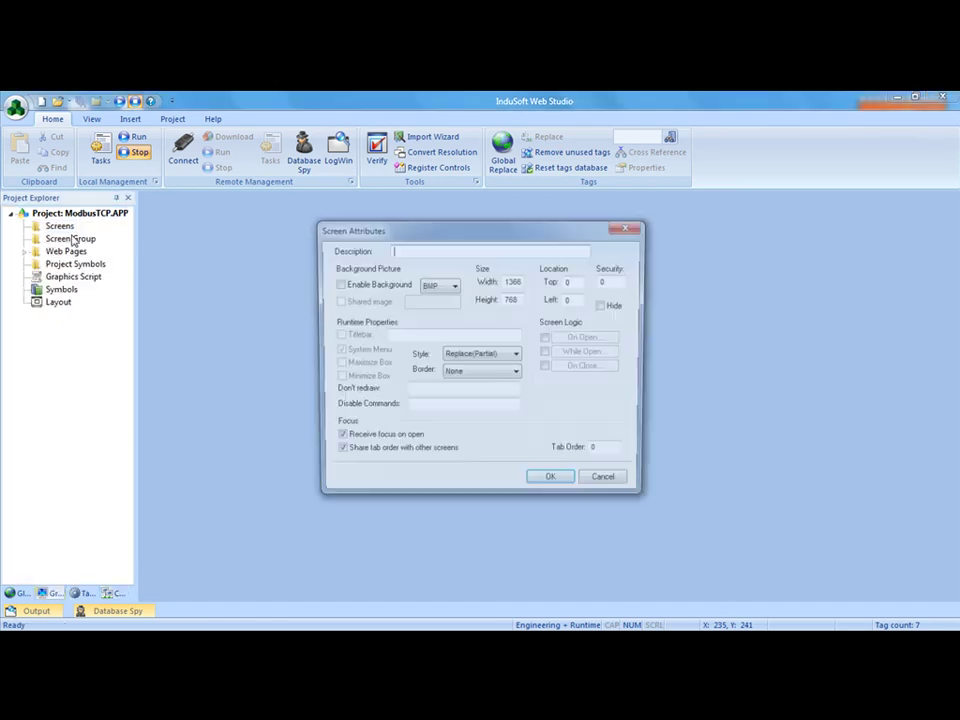
{"action": "left_click", "coordinate": [552, 484]}
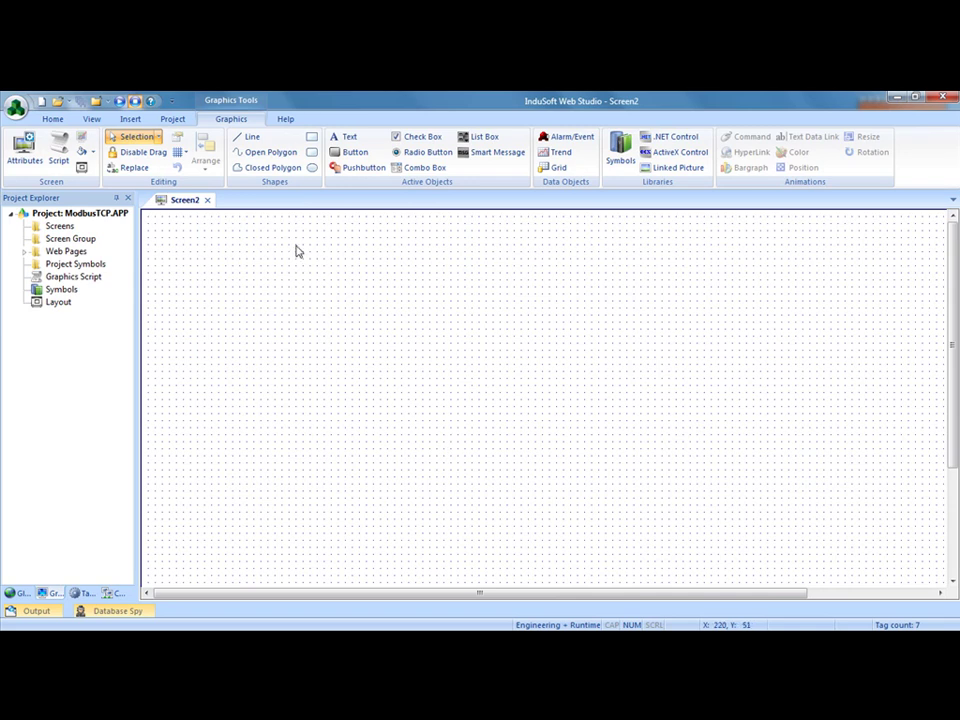
Draw a tall rectangle and give it a Bargraph animation driven by tag Value (0–100).
{"action": "left_click", "coordinate": [313, 137]}
{"action": "left_click_drag", "start_coordinate": [218, 272], "coordinate": [267, 442]}
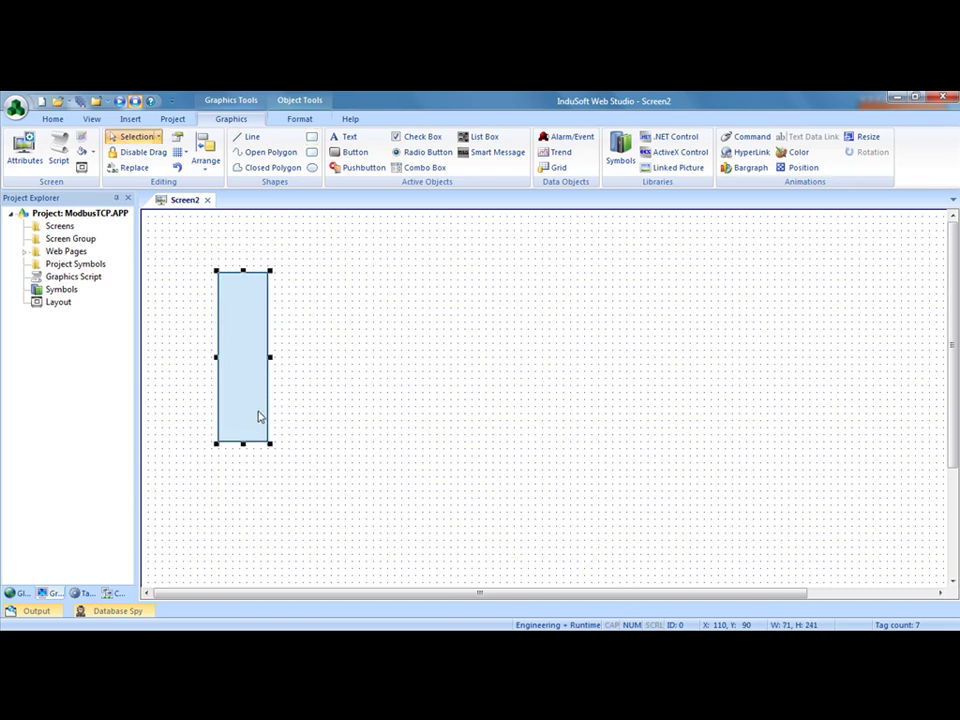
{"action": "double_click", "coordinate": [258, 417]}
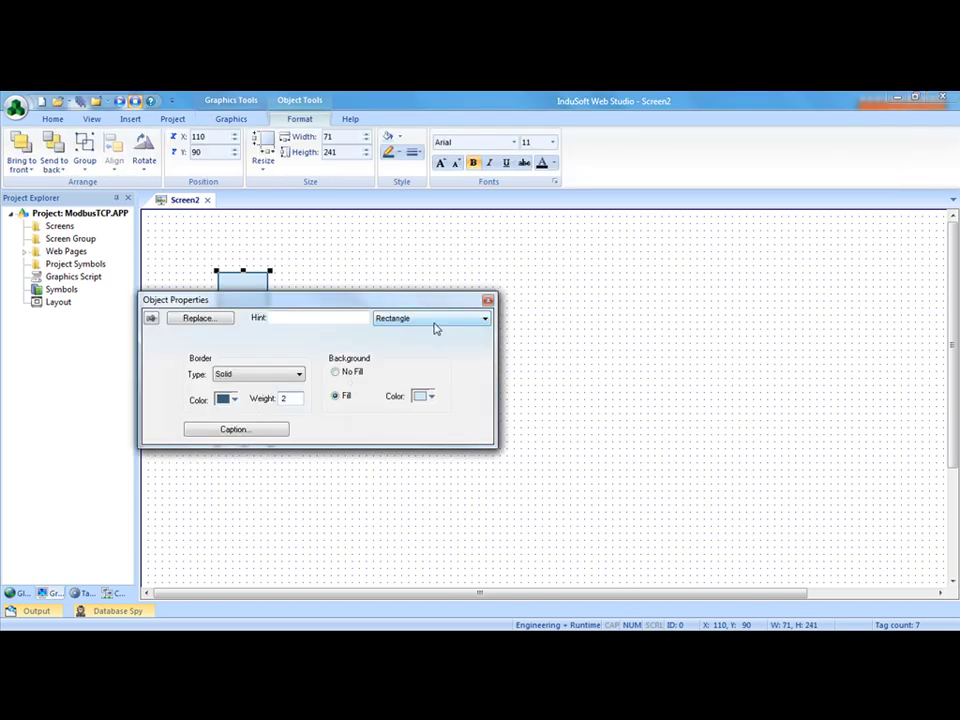
{"action": "left_click", "coordinate": [230, 119]}
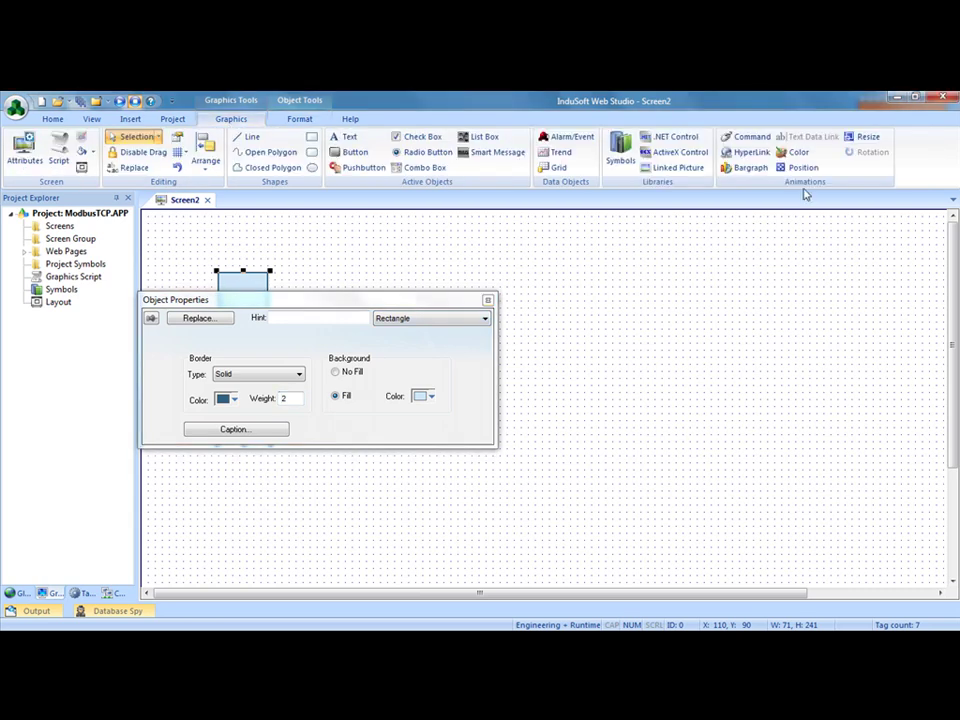
{"action": "left_click", "coordinate": [750, 167]}
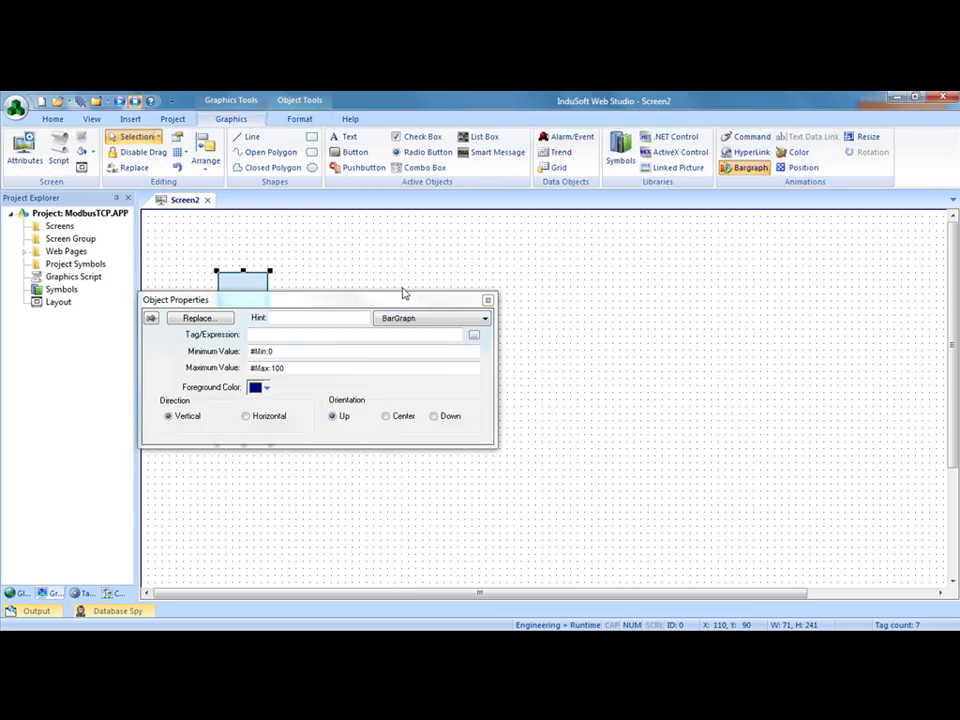
{"action": "left_click", "coordinate": [474, 335]}
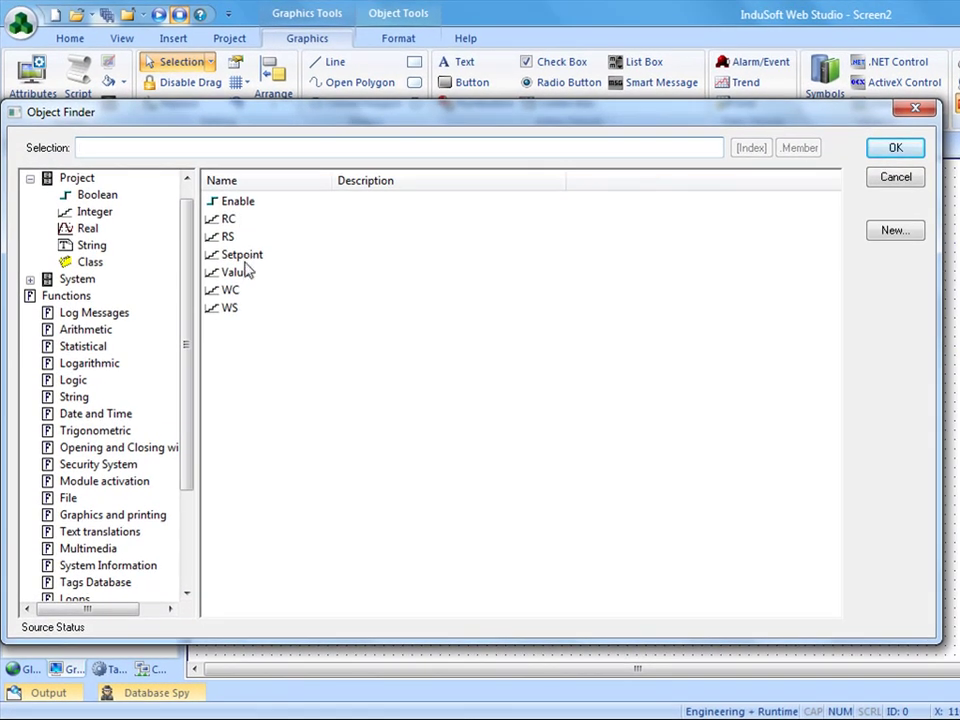
{"action": "left_click", "coordinate": [245, 272]}
{"action": "left_click", "coordinate": [891, 149]}
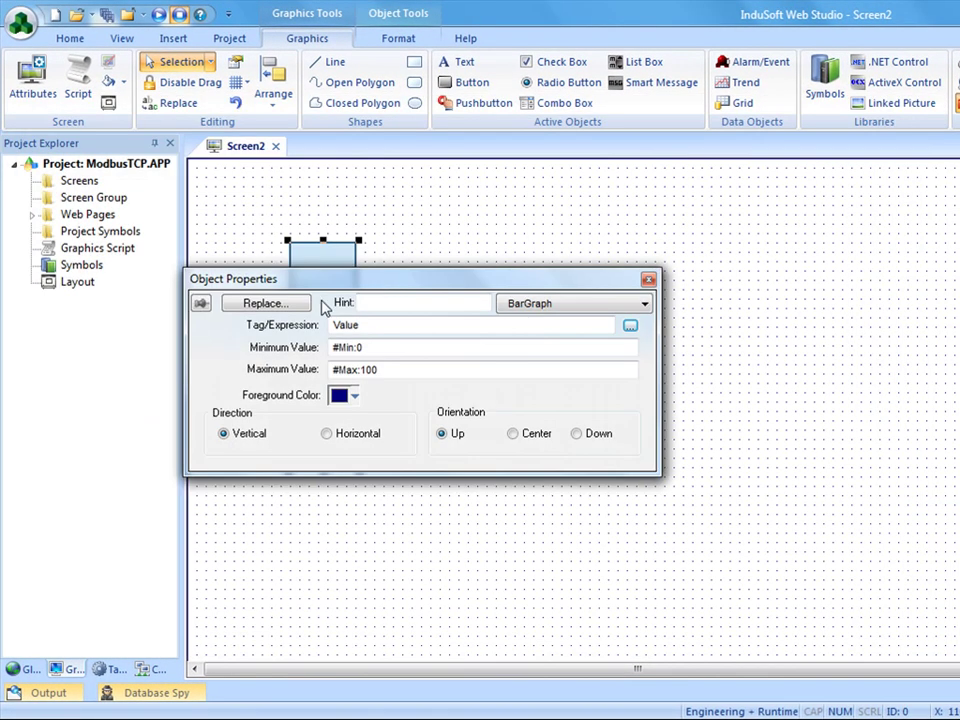
{"action": "left_click_drag", "start_coordinate": [381, 292], "coordinate": [468, 472]}
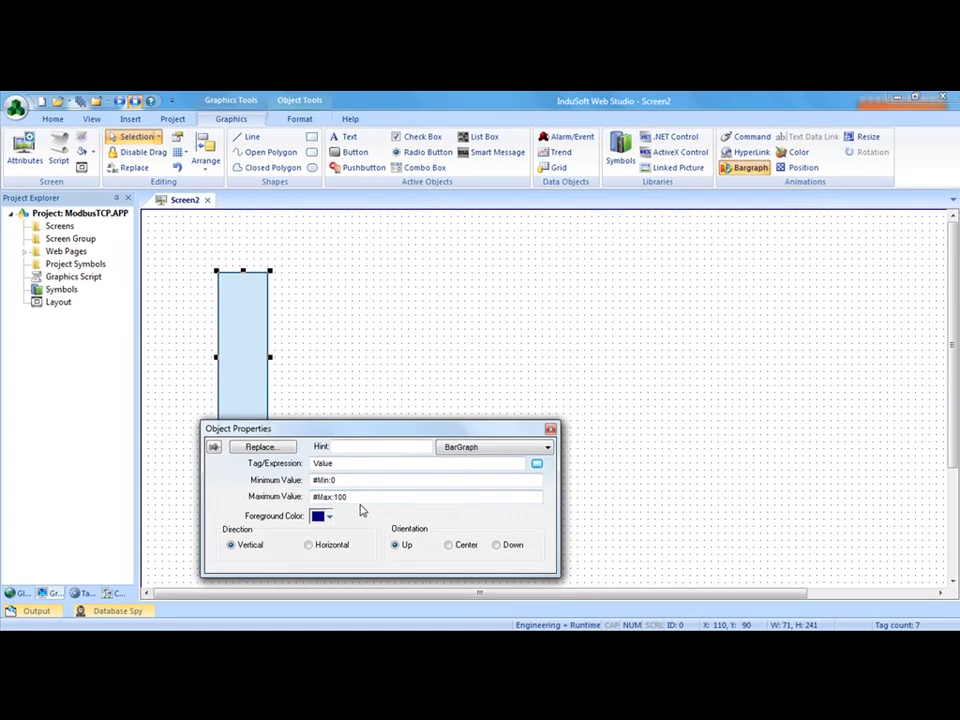
{"action": "key", "text": "Escape"}
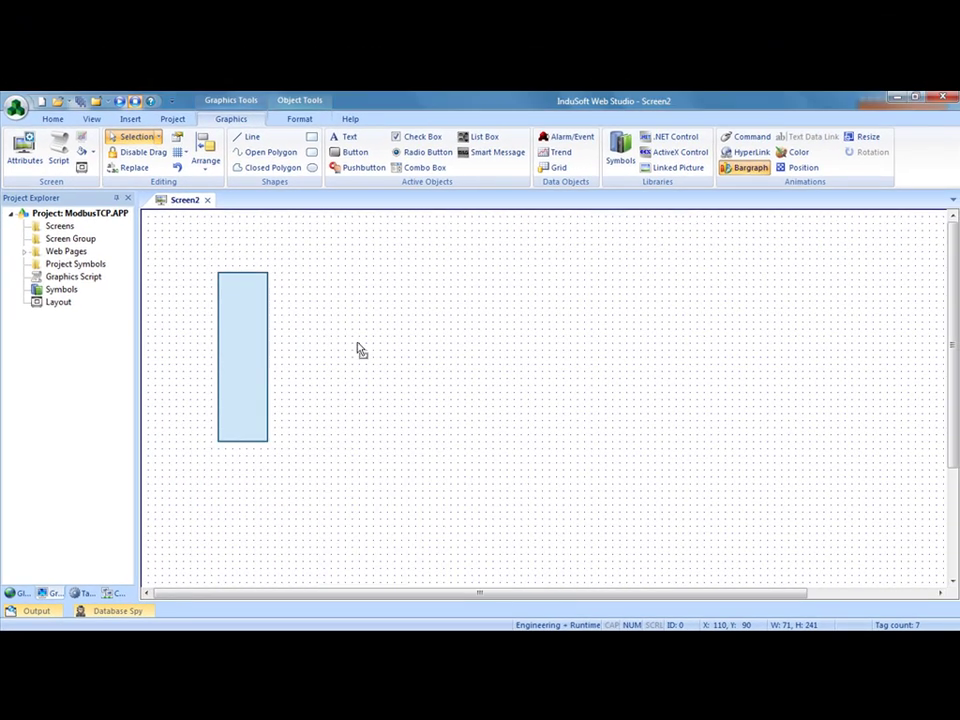
{"action": "key", "text": "Escape"}
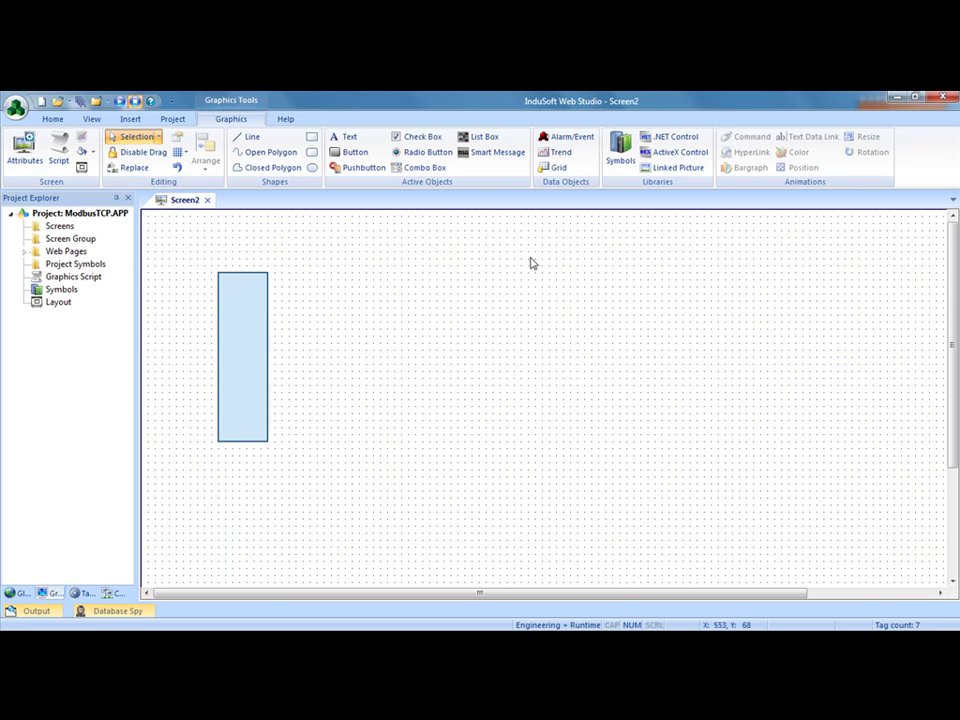
Place a Setpoint text label to the right of the bar graph.
{"action": "left_click", "coordinate": [345, 137]}
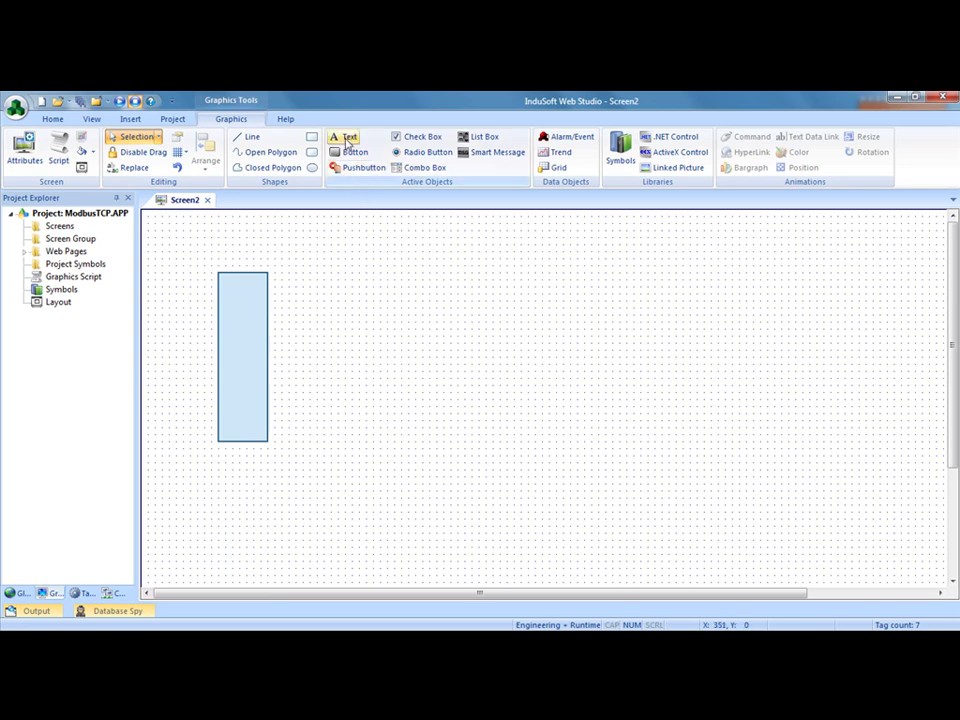
{"action": "left_click", "coordinate": [300, 396]}
{"action": "type", "text": "Setpoint"}
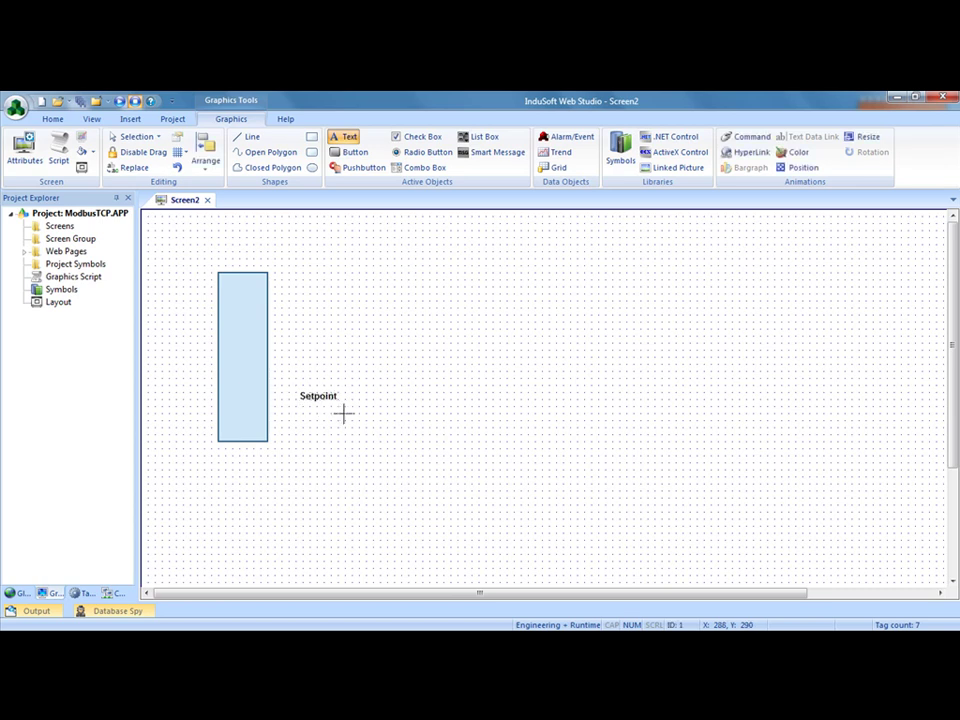
{"action": "key", "text": "Escape"}
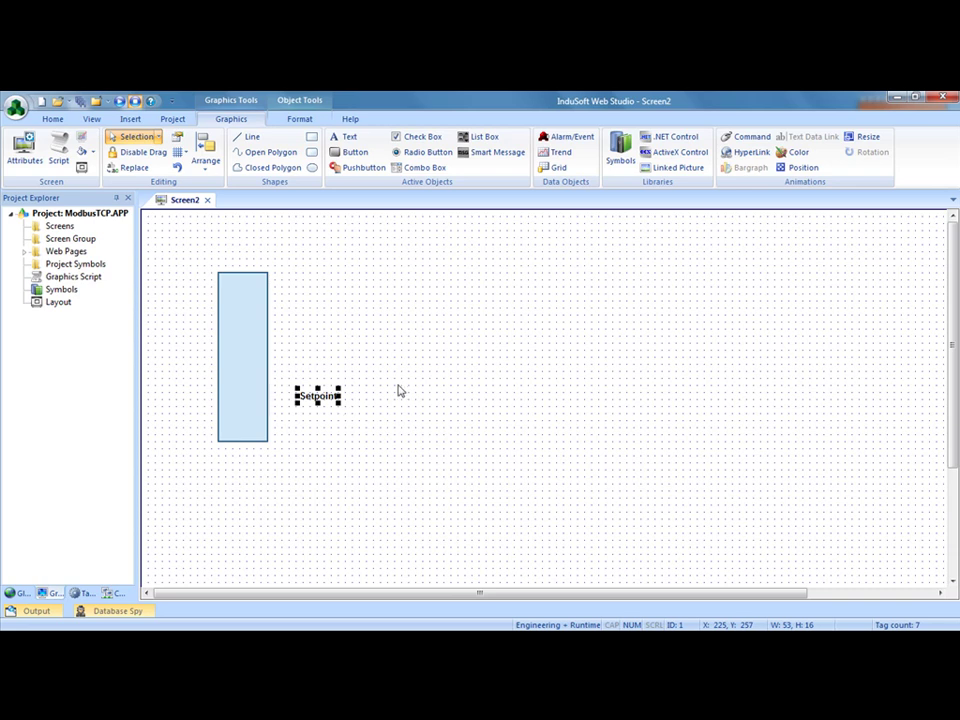
Make the label show tag Setpoint with input enabled, and move it beside the bar graph's bottom.
{"action": "double_click", "coordinate": [319, 400]}
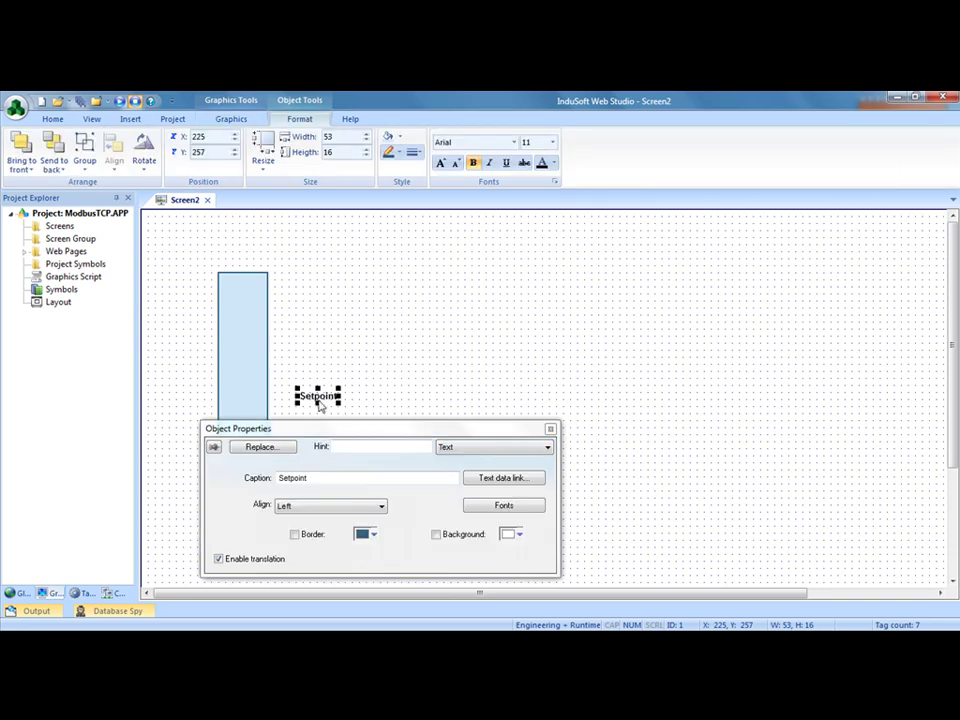
{"action": "left_click", "coordinate": [494, 480]}
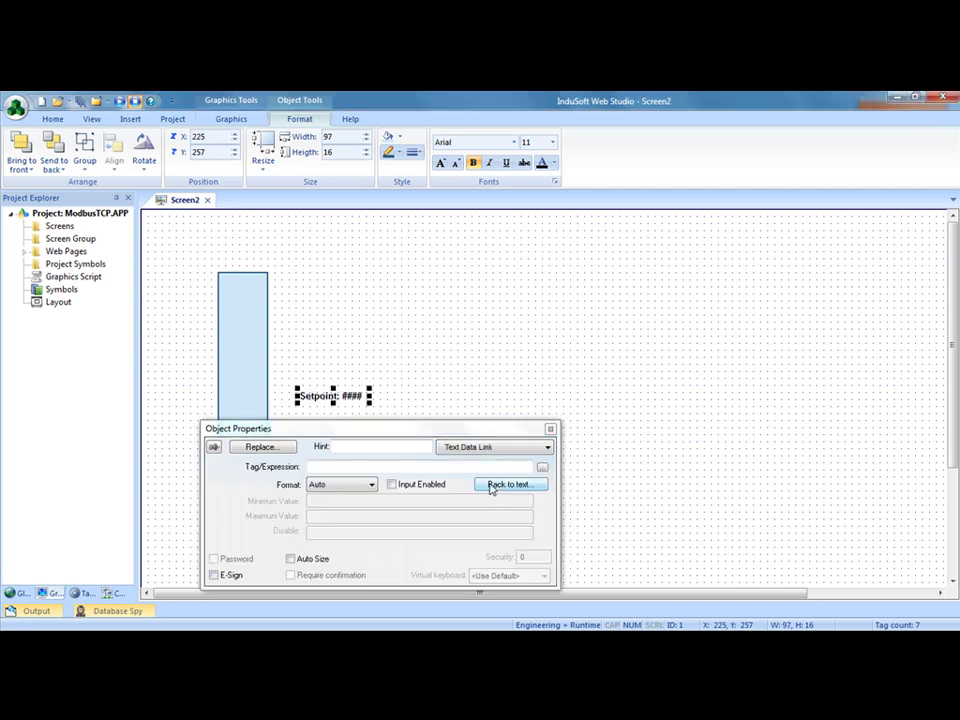
{"action": "left_click", "coordinate": [542, 467]}
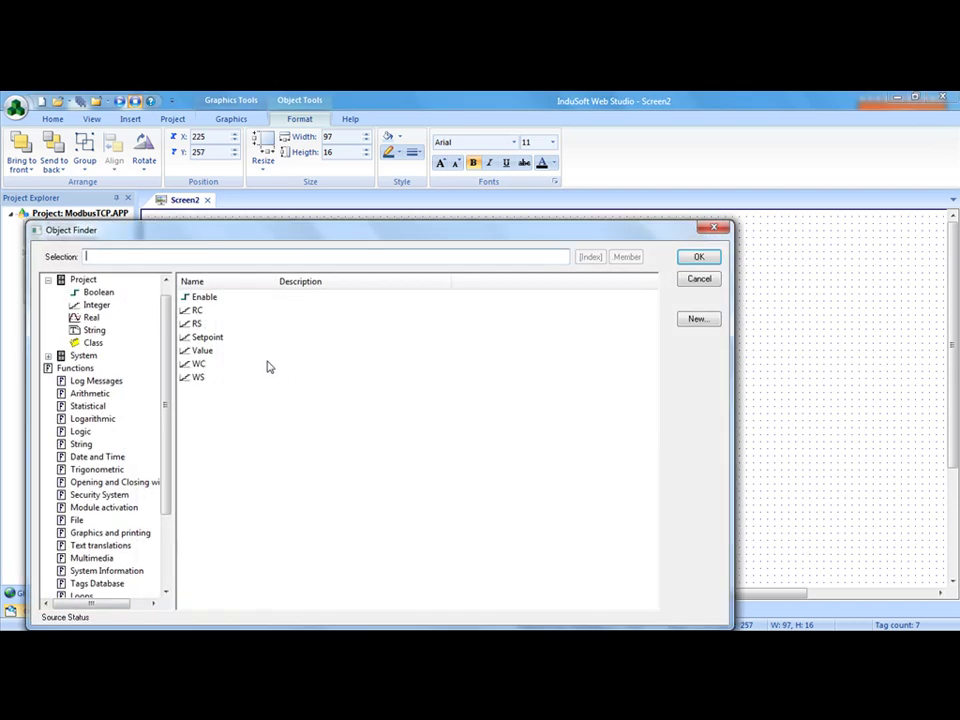
{"action": "left_click", "coordinate": [216, 338]}
{"action": "left_click", "coordinate": [699, 257]}
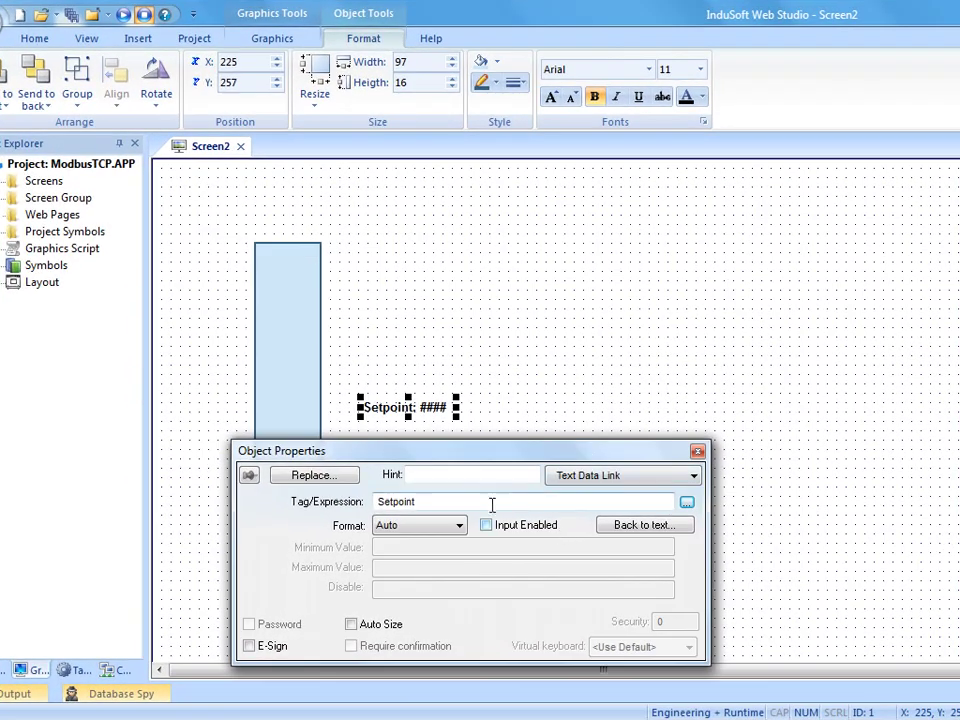
{"action": "left_click", "coordinate": [483, 523]}
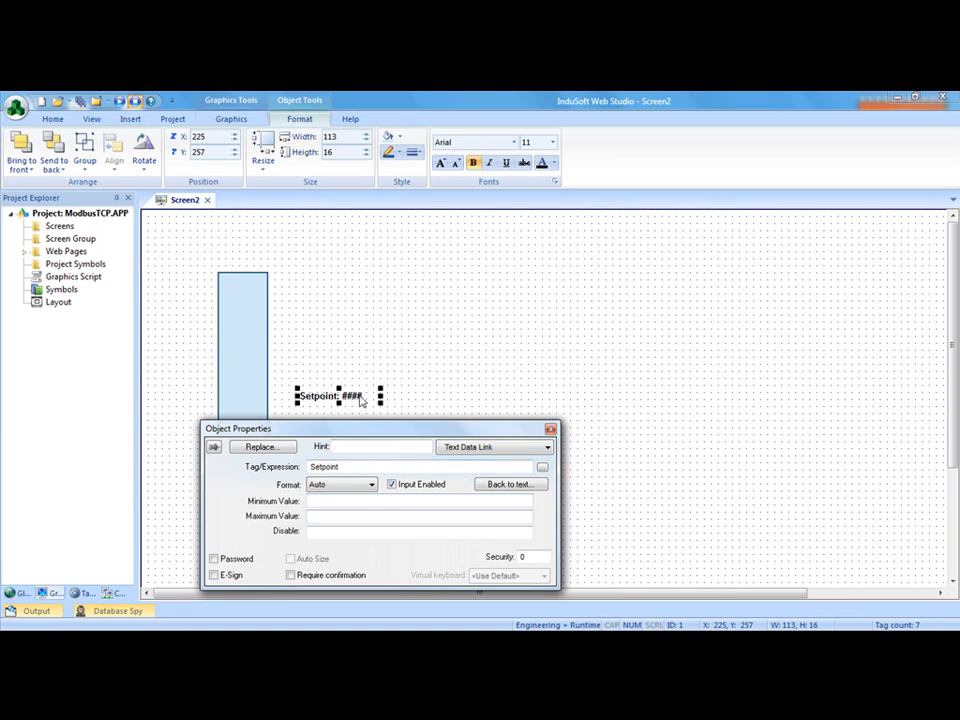
{"action": "left_click", "coordinate": [392, 351]}
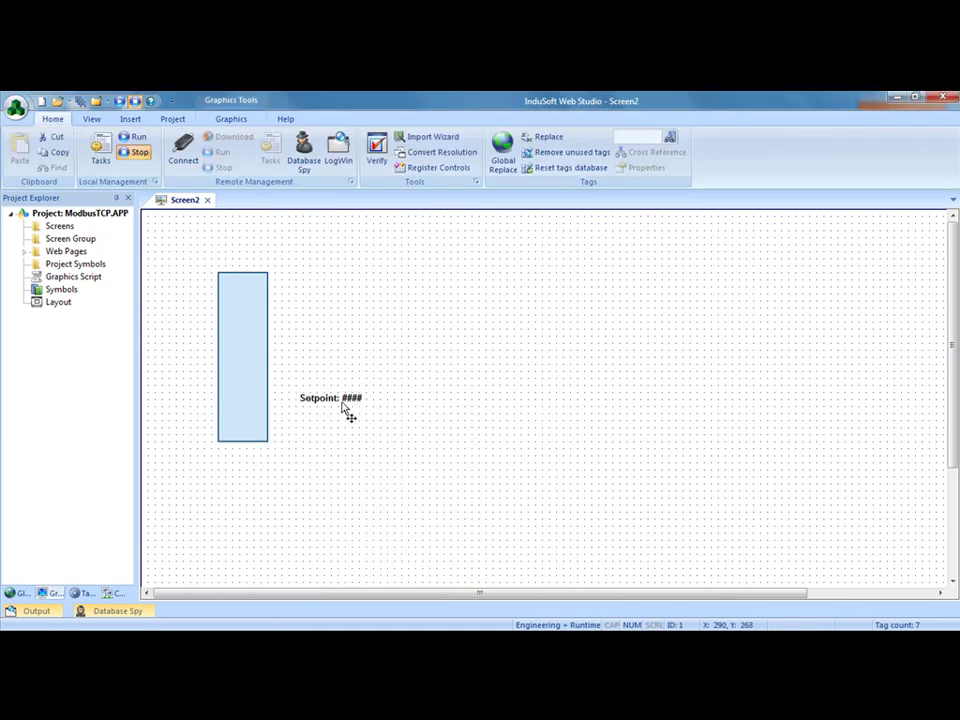
{"action": "left_click_drag", "start_coordinate": [346, 410], "coordinate": [332, 428]}
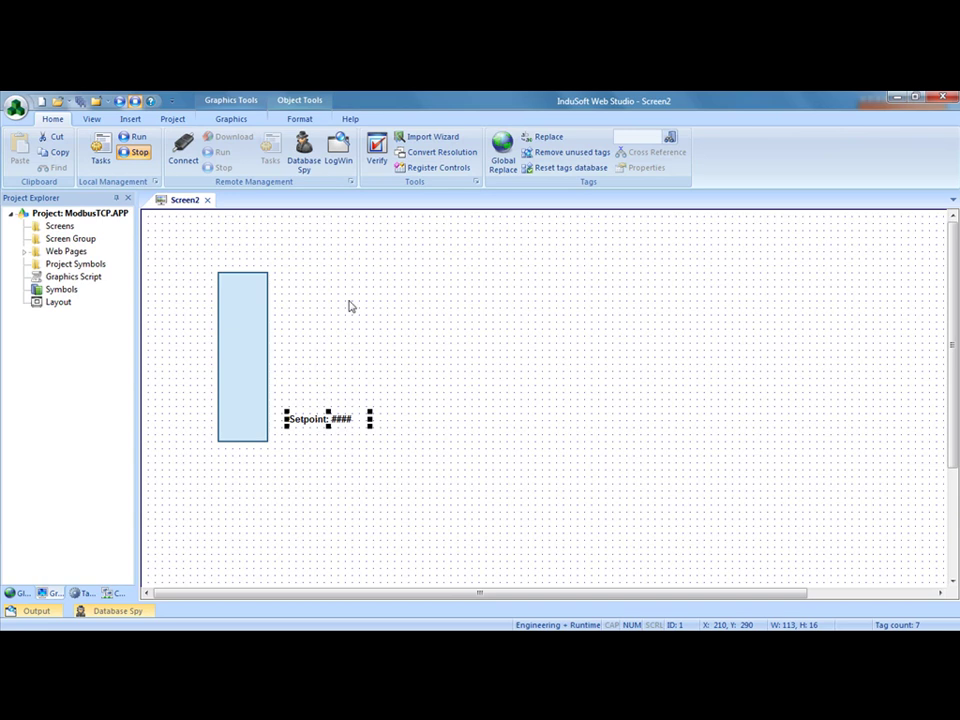
Draw a button right of the bar graph and caption it Enable.
{"action": "left_click", "coordinate": [231, 119]}
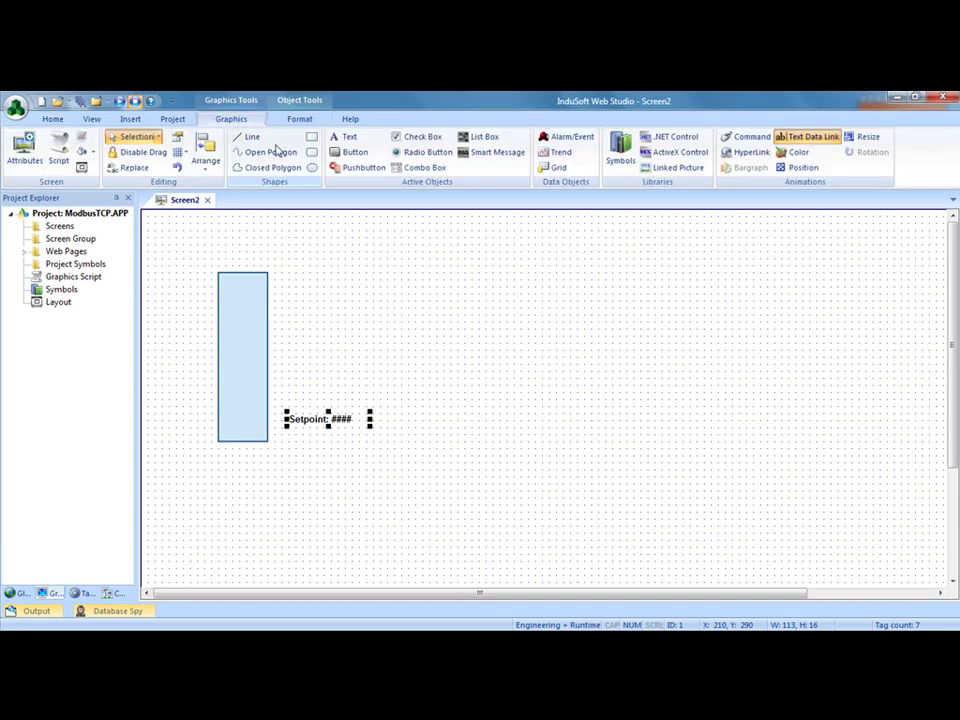
{"action": "left_click", "coordinate": [352, 152]}
{"action": "left_click_drag", "start_coordinate": [303, 316], "coordinate": [366, 357]}
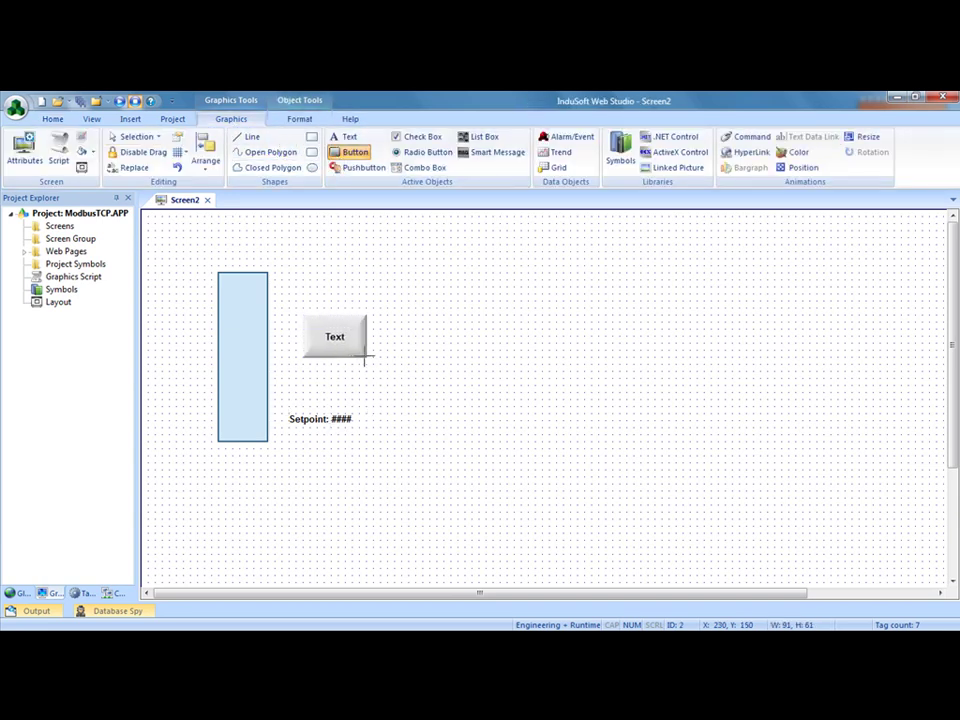
{"action": "double_click", "coordinate": [345, 345]}
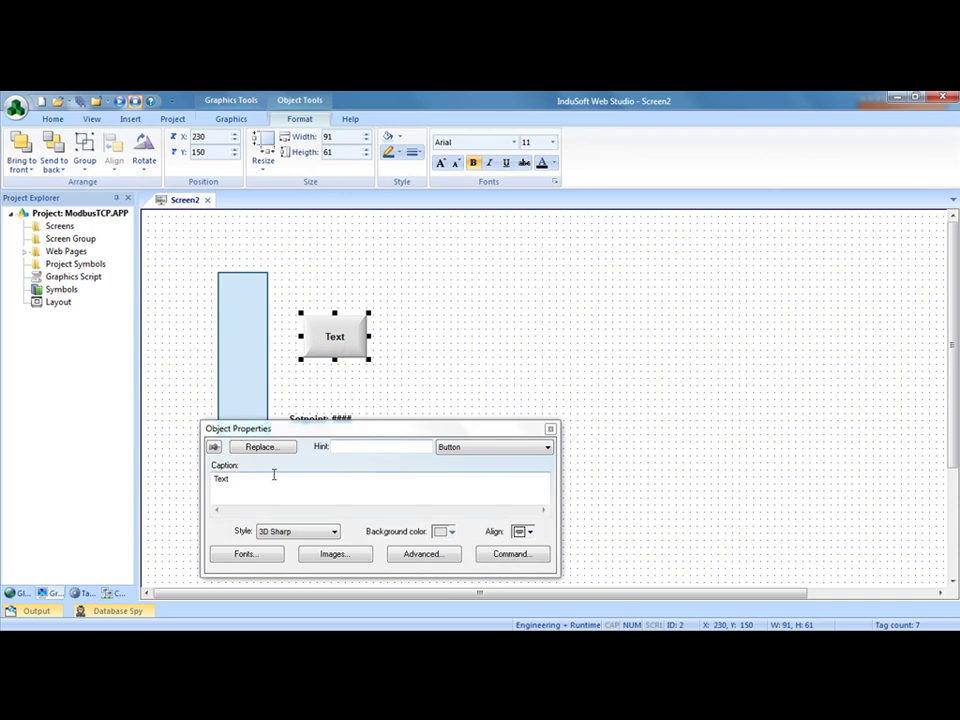
{"action": "type", "text": "Enable"}
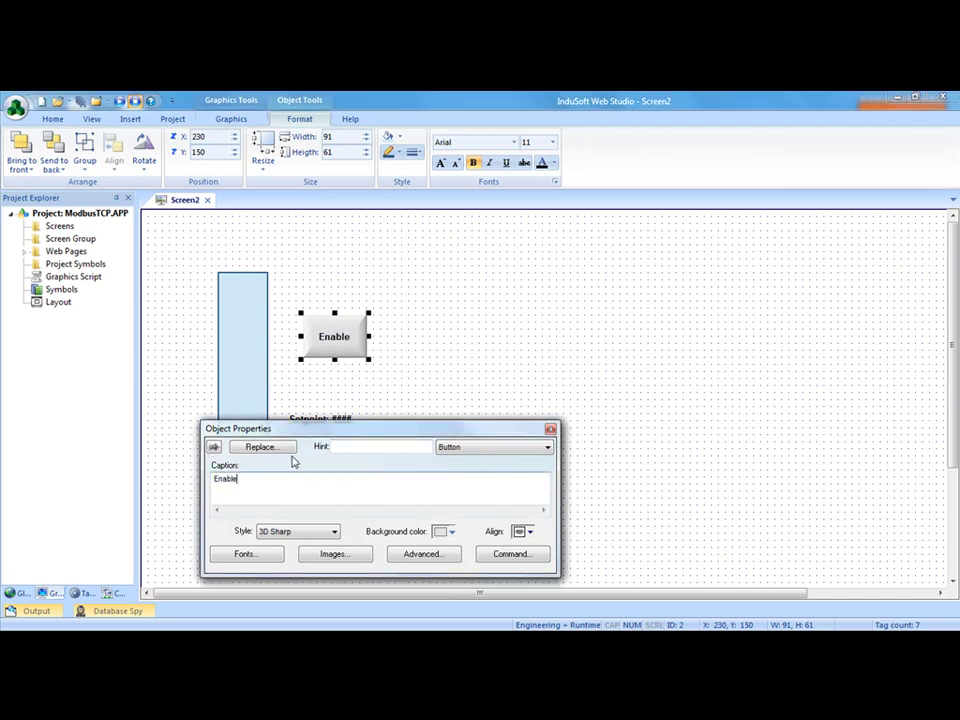
Give the button a Toggle Tag command on the Enable tag.
{"action": "left_click", "coordinate": [491, 556]}
{"action": "left_click", "coordinate": [362, 469]}
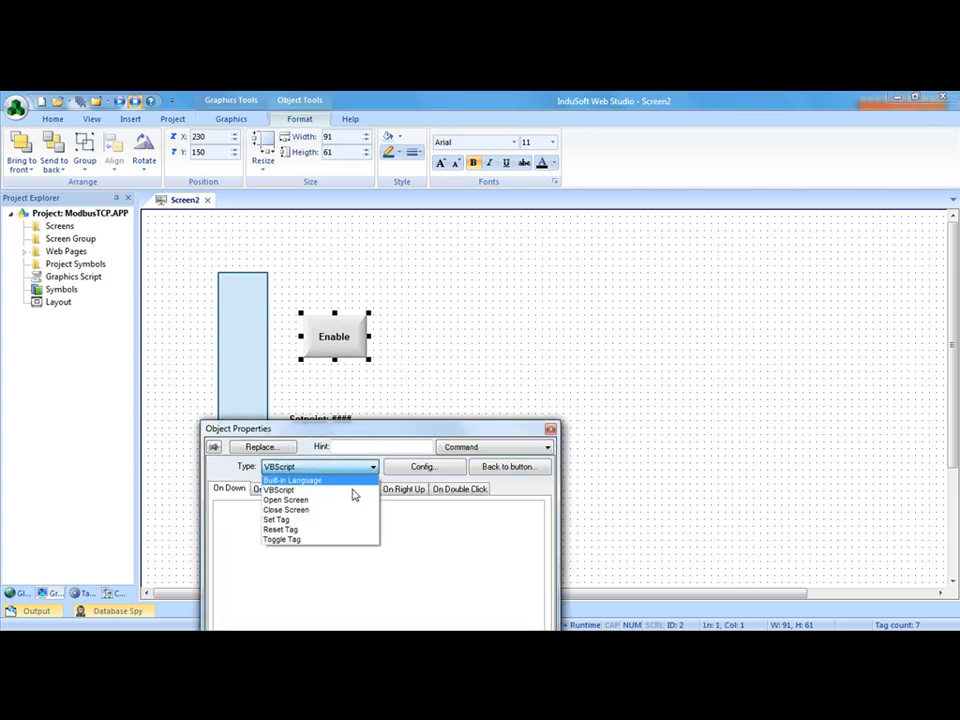
{"action": "left_click", "coordinate": [337, 542]}
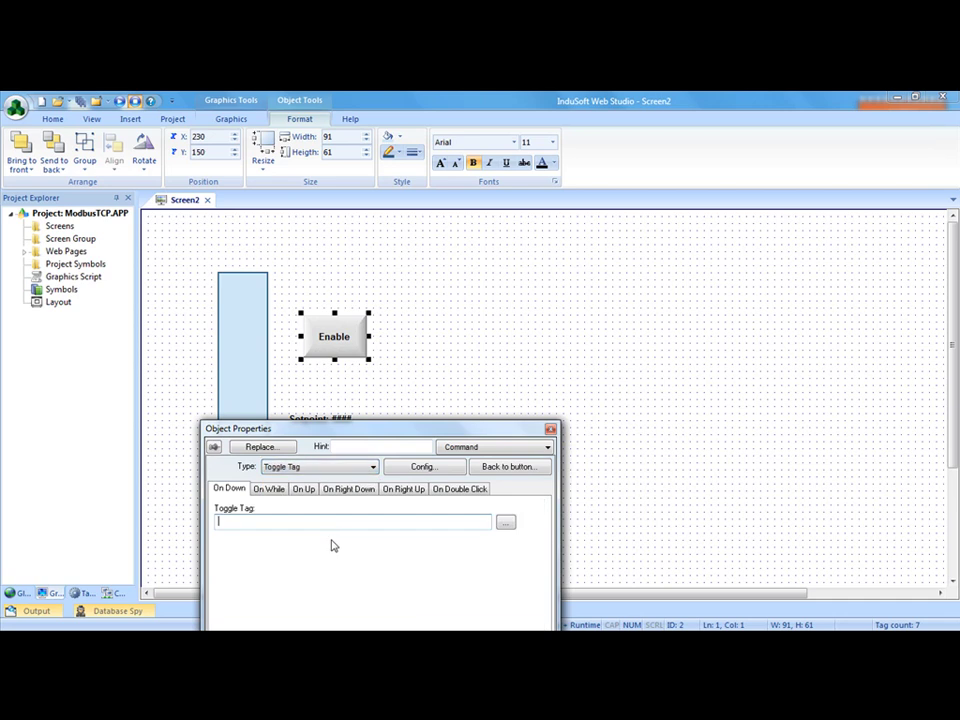
{"action": "left_click", "coordinate": [506, 521]}
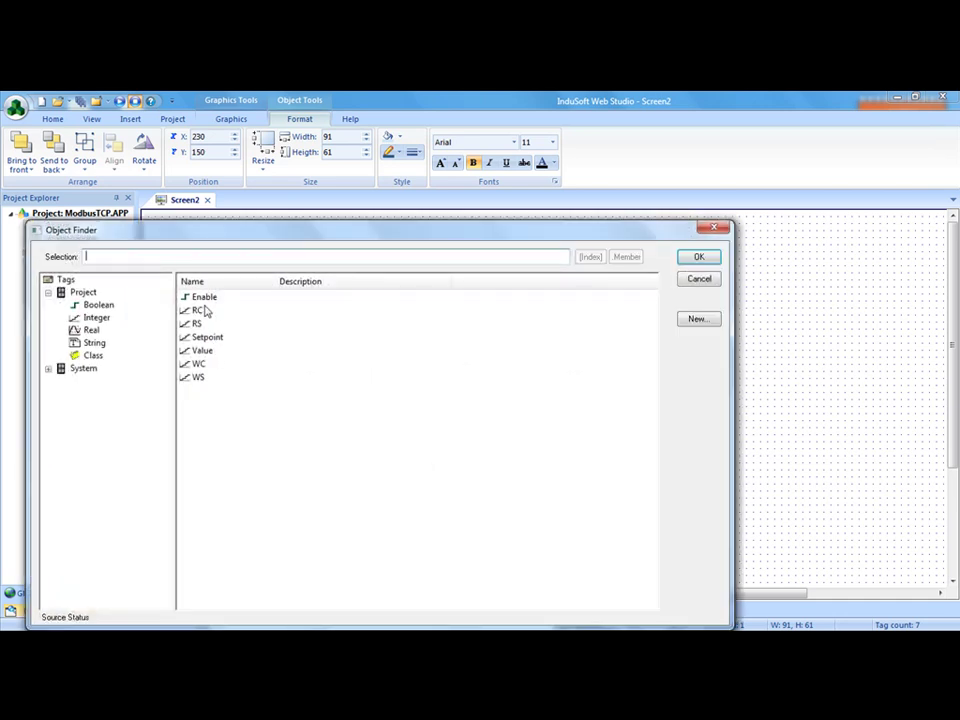
{"action": "left_click", "coordinate": [205, 297]}
{"action": "left_click", "coordinate": [703, 261]}
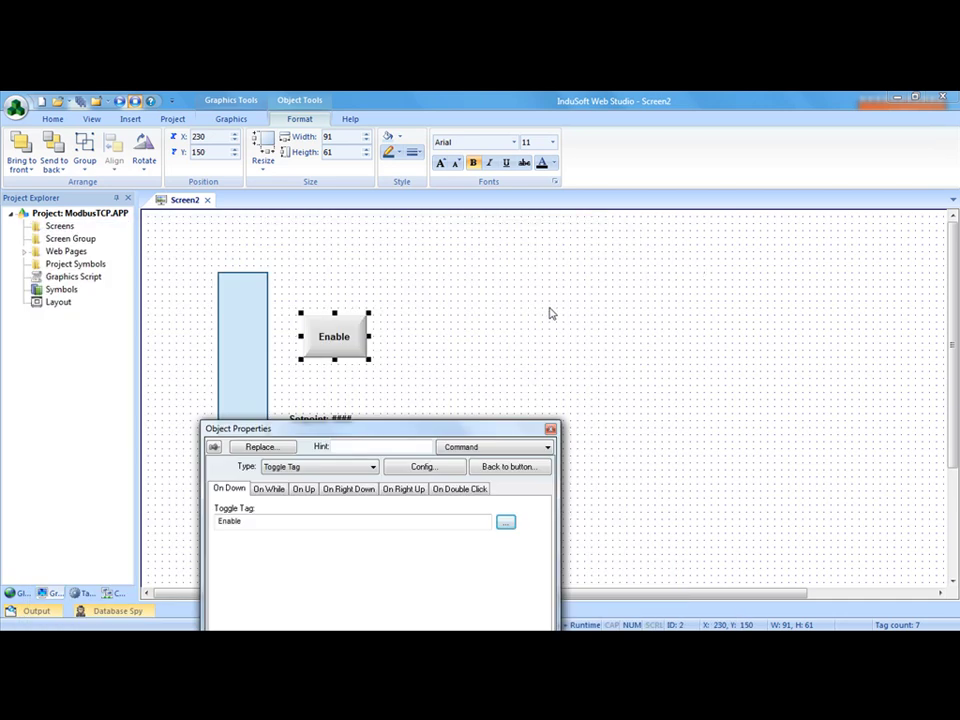
{"action": "left_click", "coordinate": [549, 313]}
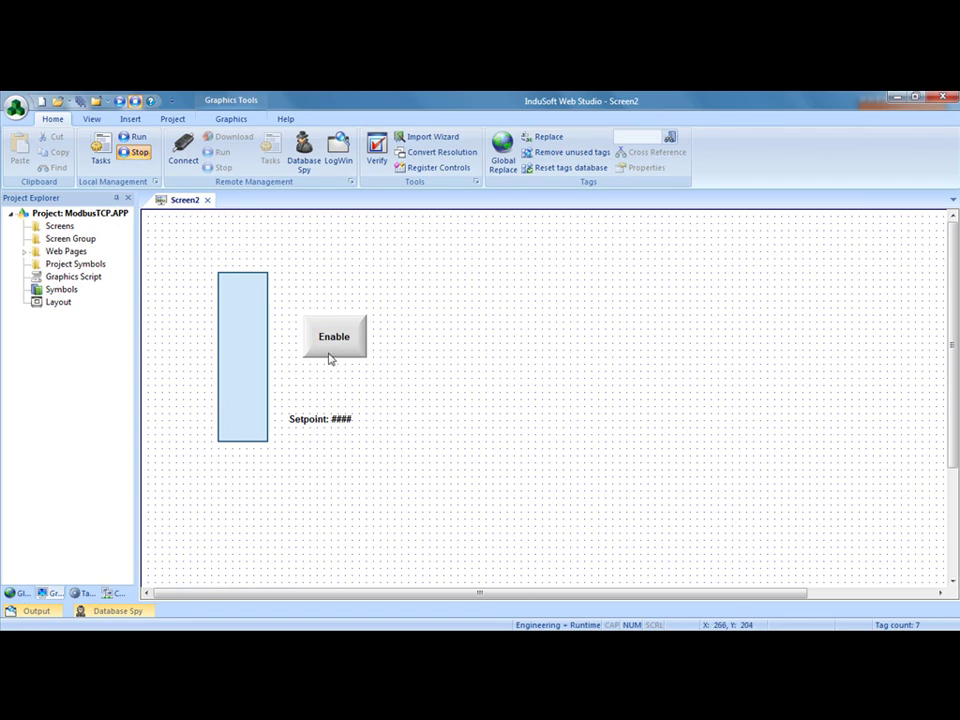
Nudge the Enable button slightly to the left.
{"action": "left_click_drag", "start_coordinate": [334, 362], "coordinate": [319, 358]}
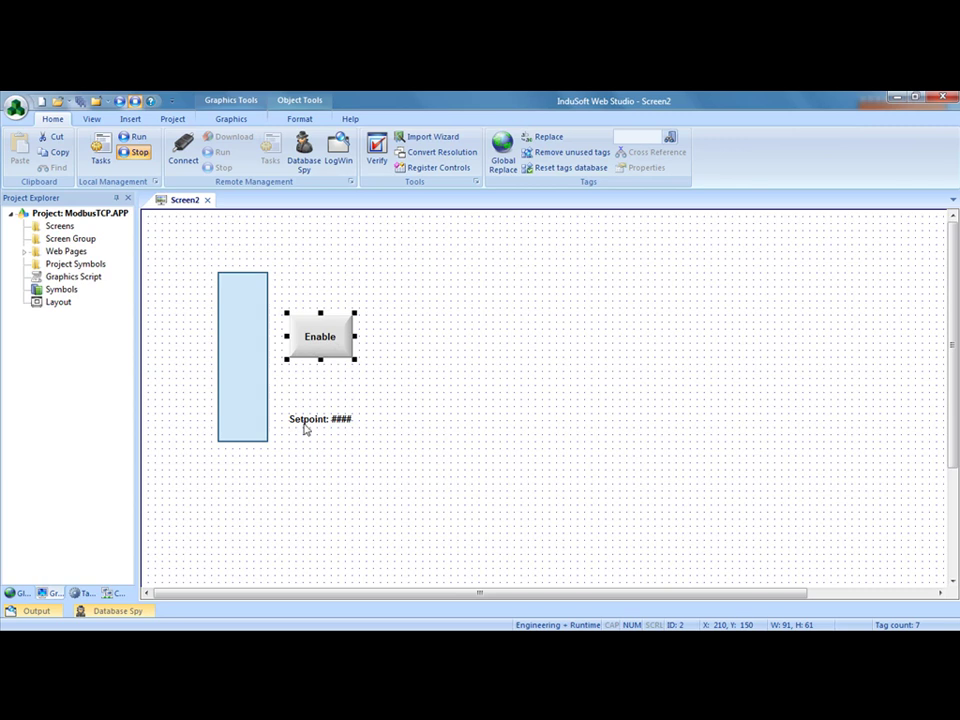
{"action": "left_click", "coordinate": [395, 421]}
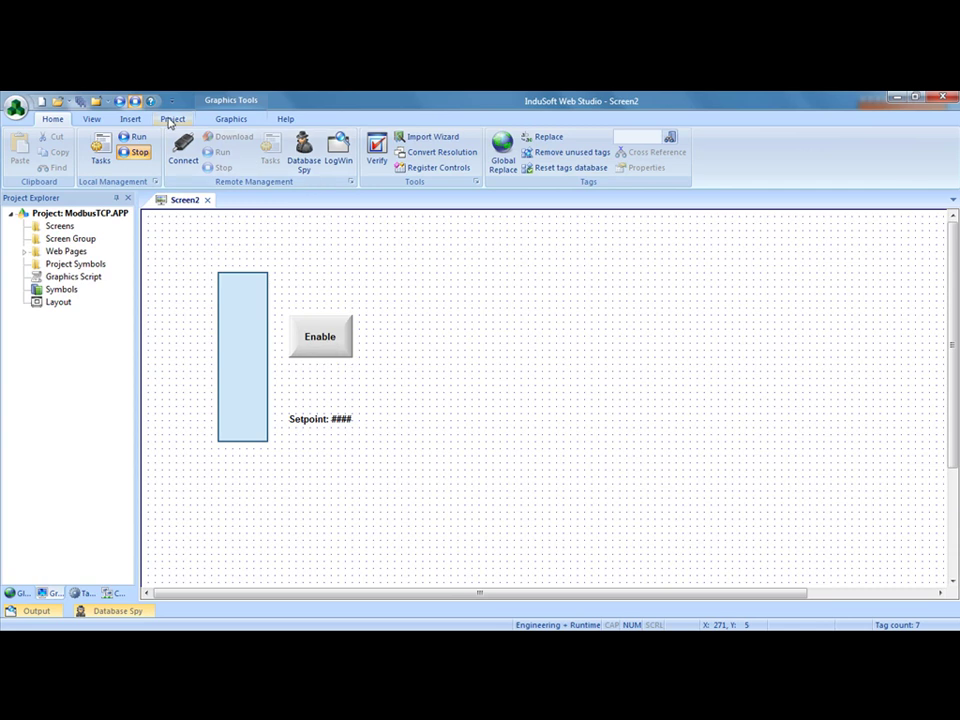
{"action": "left_click", "coordinate": [231, 119]}
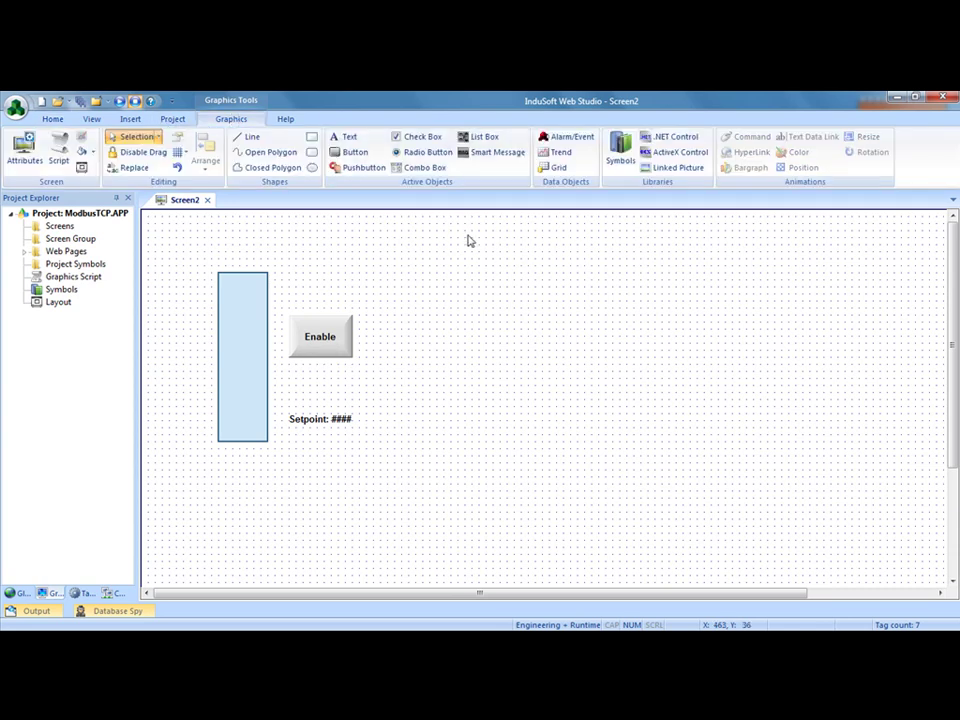
Place an RC text label above and right of the Enable button.
{"action": "left_click", "coordinate": [345, 137]}
{"action": "left_click", "coordinate": [441, 303]}
{"action": "type", "text": "RC"}
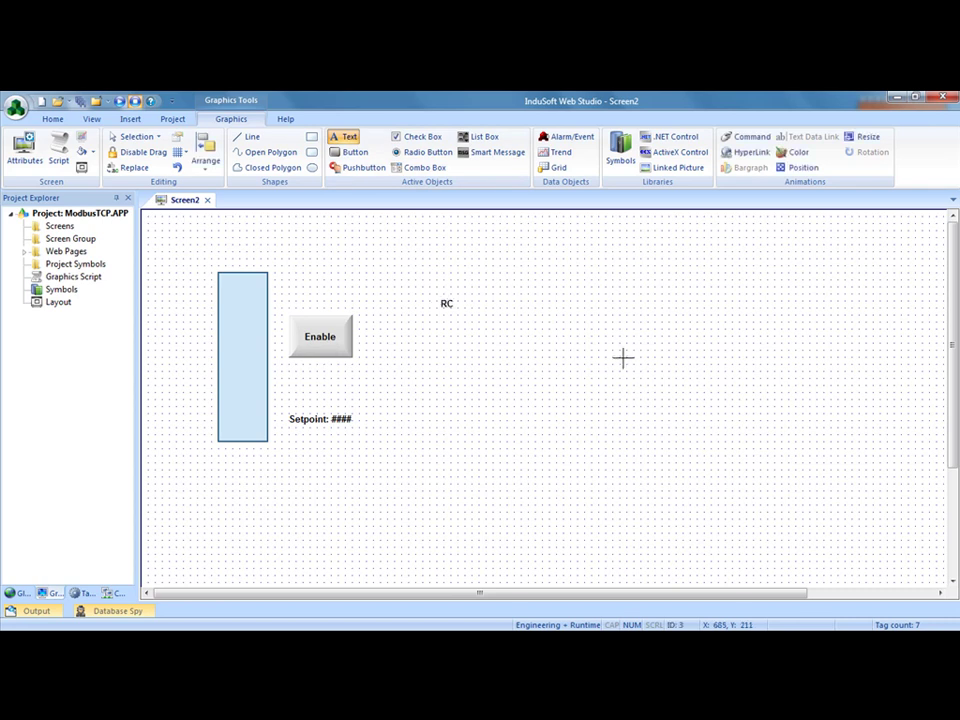
{"action": "left_click", "coordinate": [623, 358]}
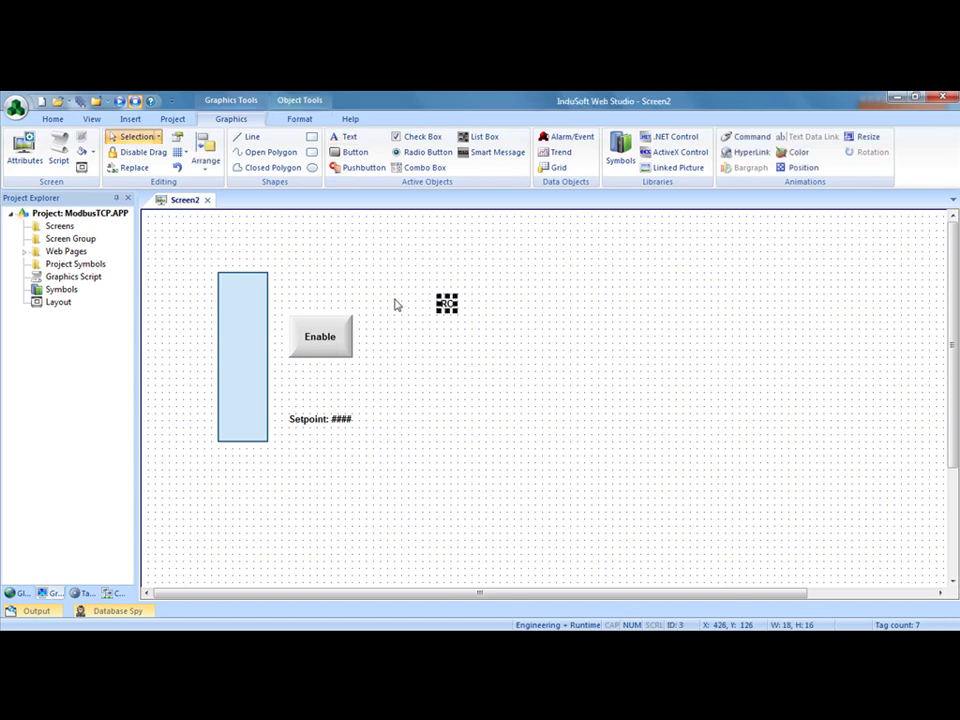
Link the label's text data to the RC tag and add # to its caption.
{"action": "double_click", "coordinate": [451, 307]}
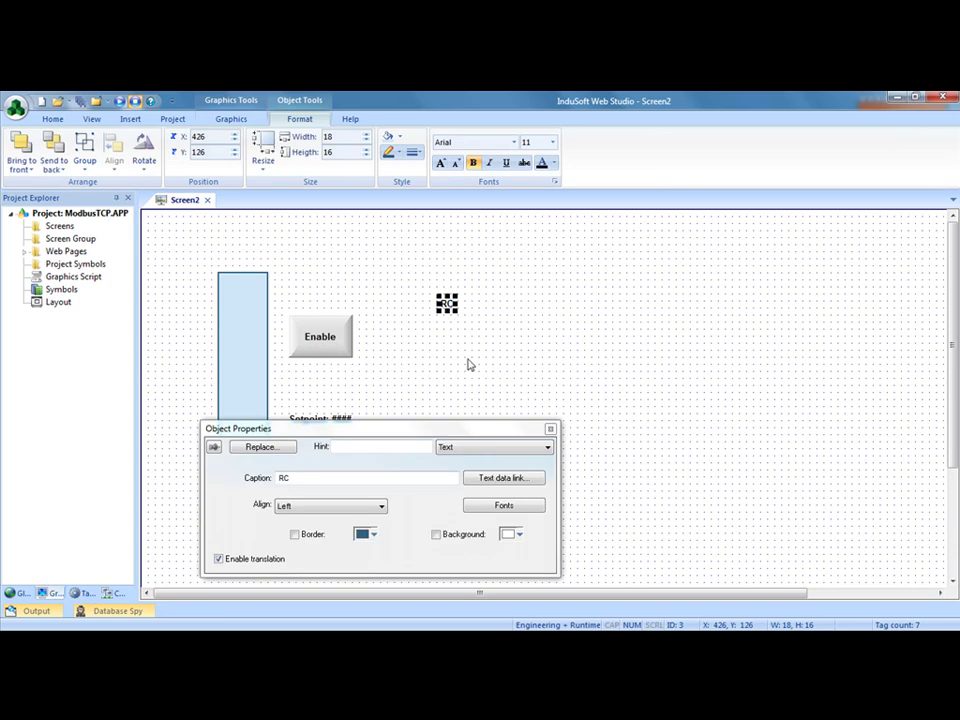
{"action": "left_click", "coordinate": [490, 484]}
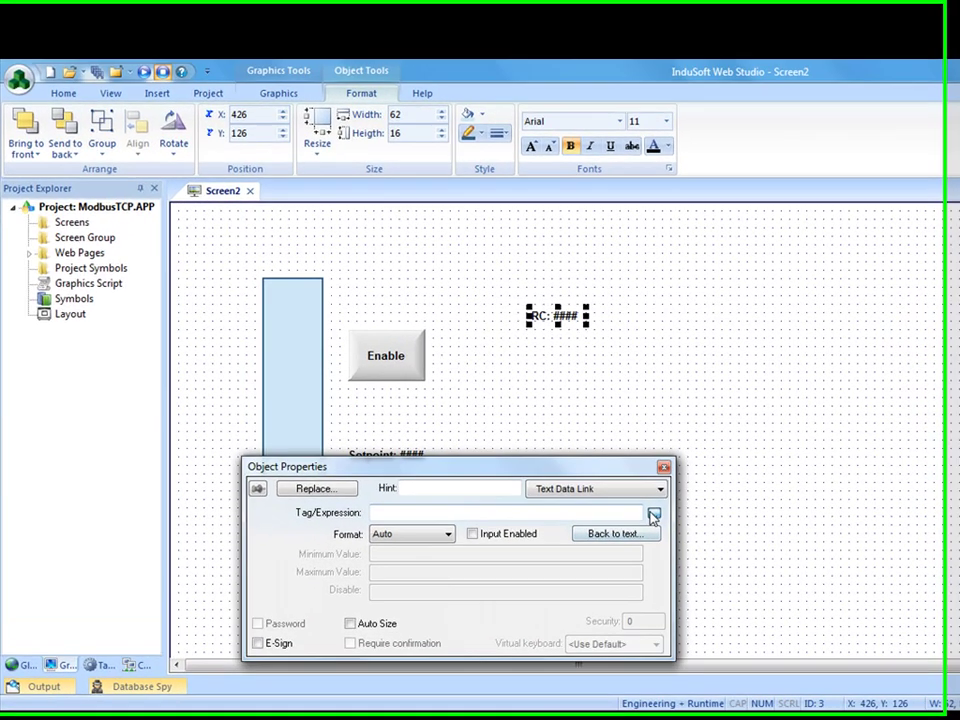
{"action": "left_click", "coordinate": [542, 467]}
{"action": "left_click", "coordinate": [242, 325]}
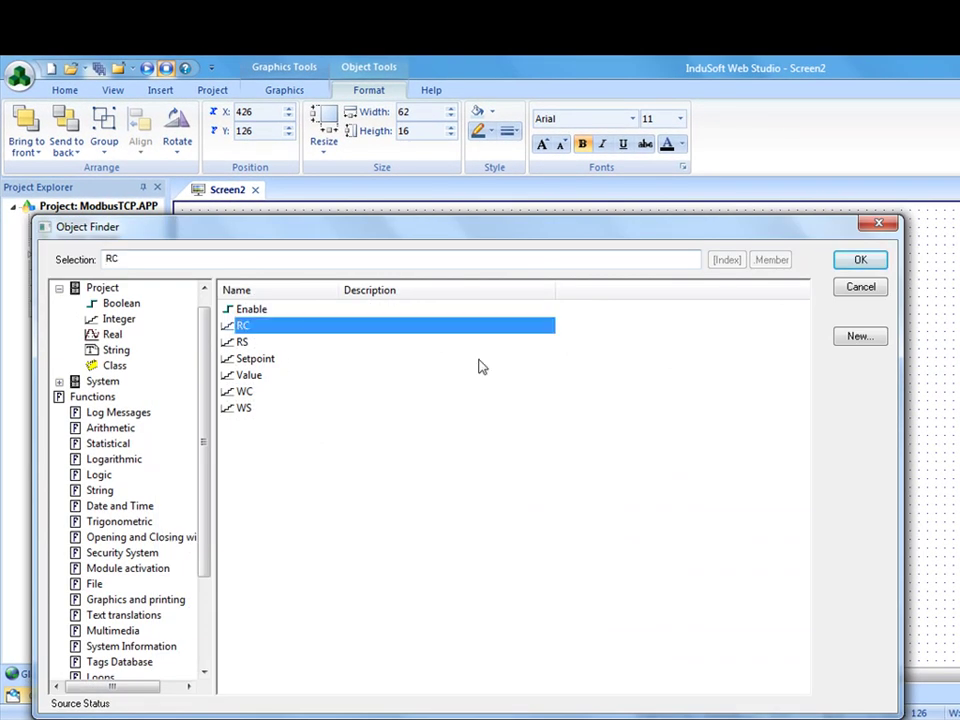
{"action": "left_click", "coordinate": [860, 260]}
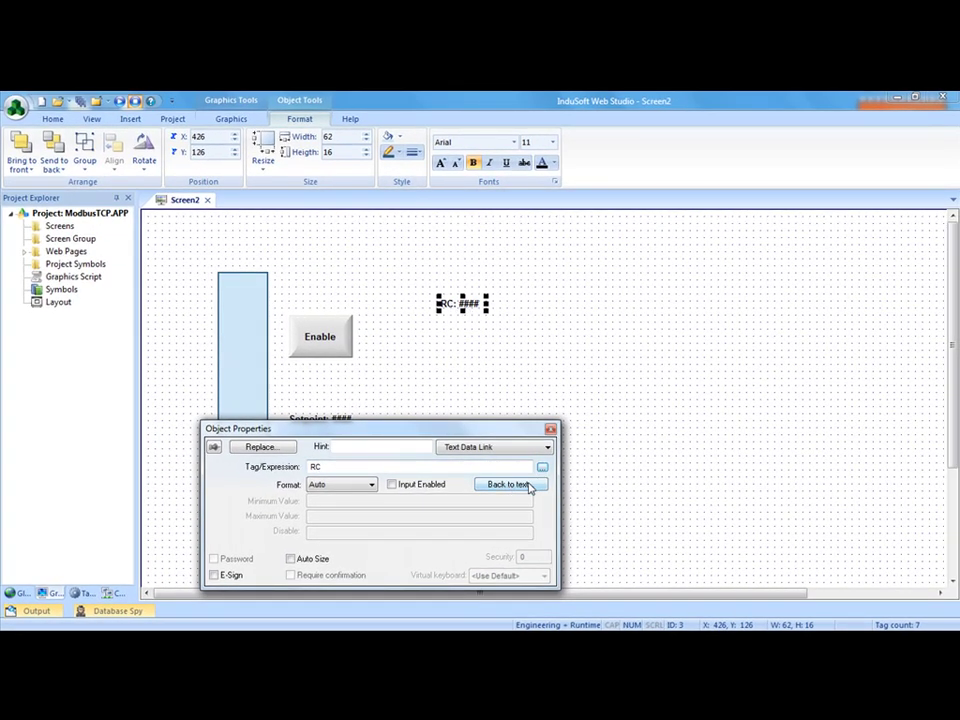
{"action": "left_click", "coordinate": [512, 485]}
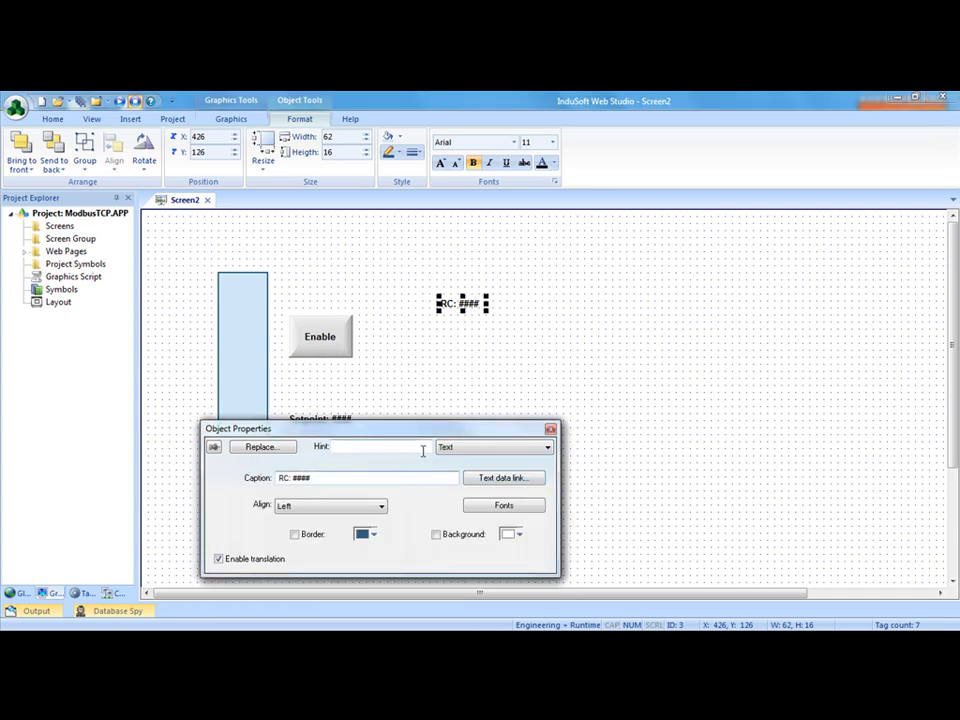
{"action": "type", "text": "#"}
{"action": "left_click", "coordinate": [462, 378]}
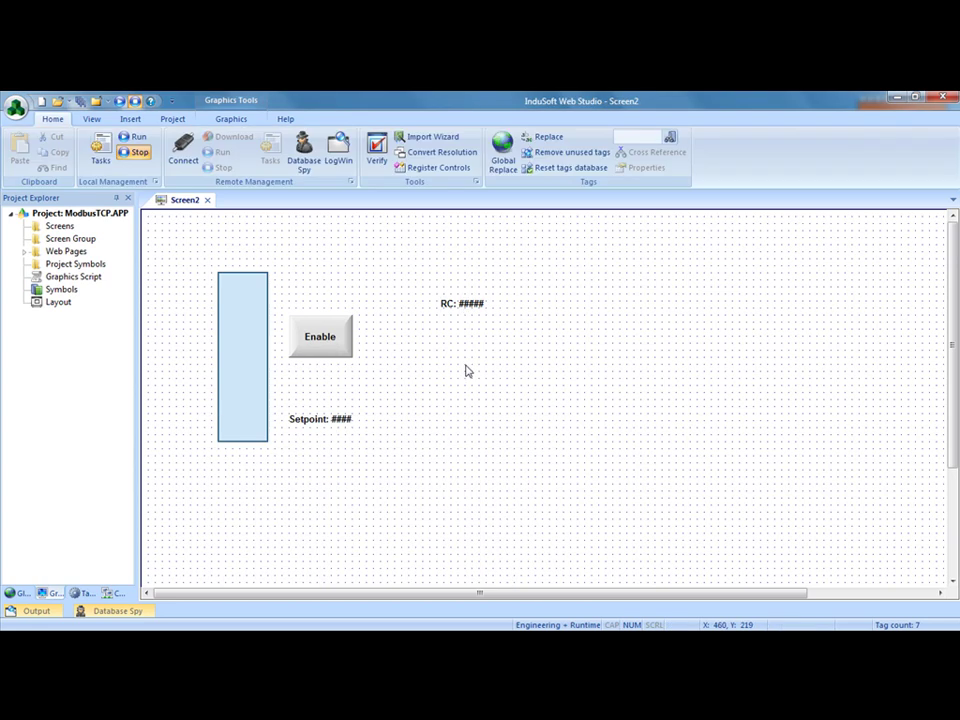
{"action": "double_click", "coordinate": [485, 305]}
Duplicate the RC label and place the copy to its right.
{"action": "key", "text": "ctrl+c"}
{"action": "key", "text": "ctrl+v"}
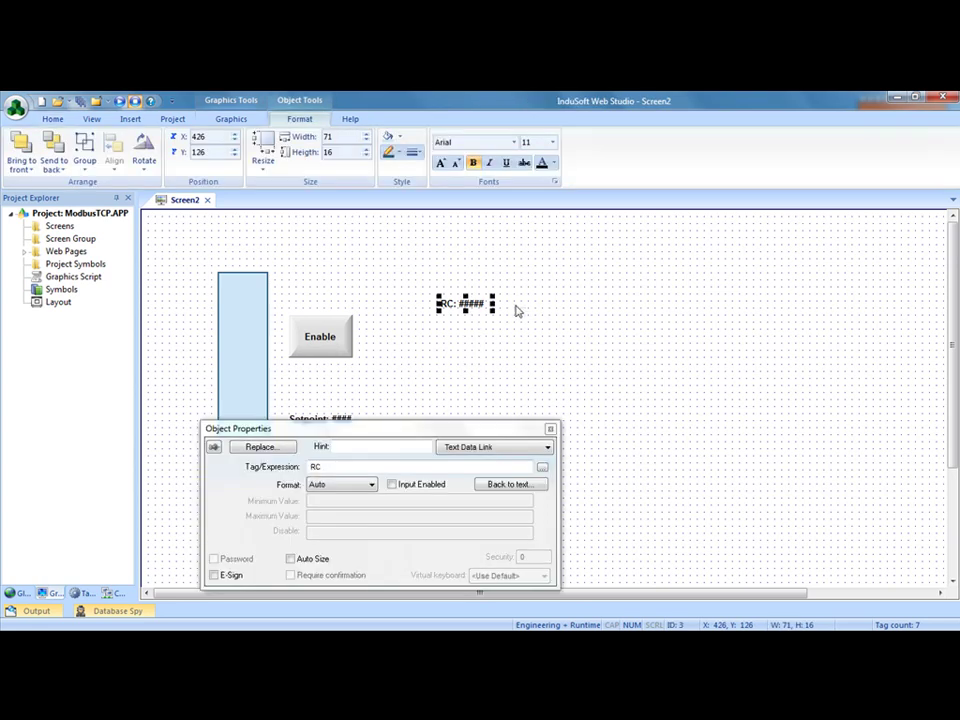
{"action": "left_click_drag", "start_coordinate": [466, 305], "coordinate": [537, 309]}
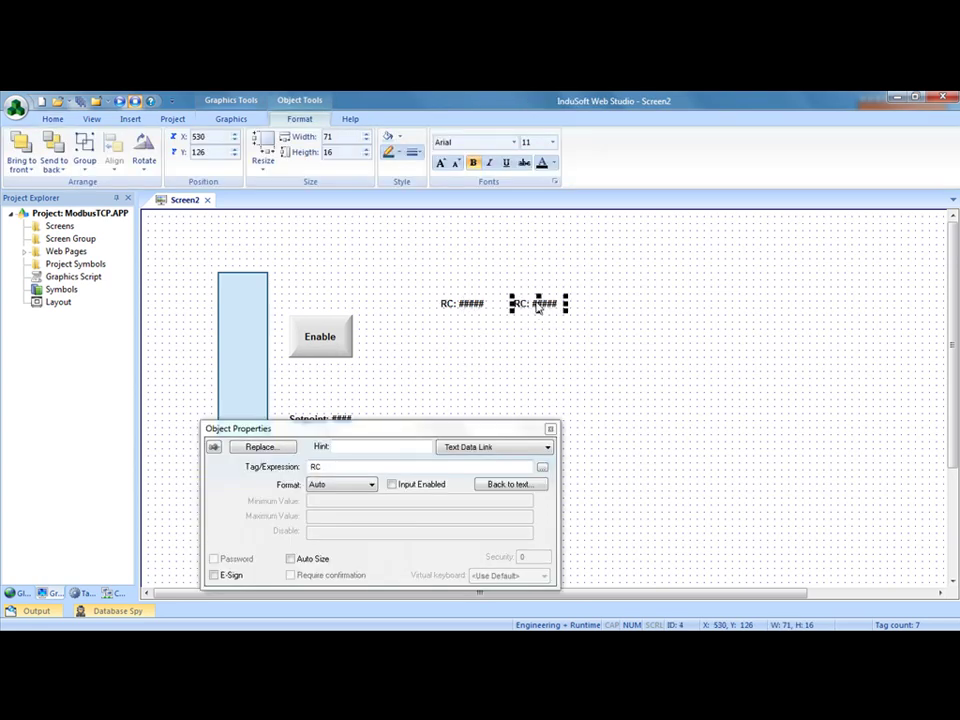
Relink the copy to the RS tag and change its caption from RC to RS.
{"action": "left_click", "coordinate": [323, 466]}
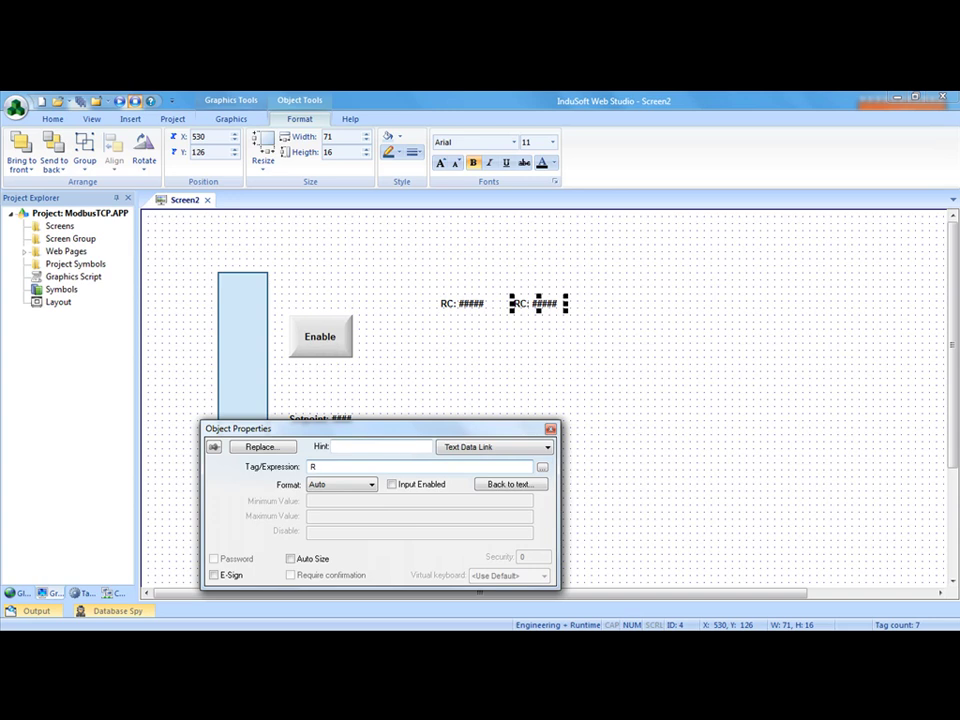
{"action": "left_click", "coordinate": [541, 467]}
{"action": "left_click", "coordinate": [197, 323]}
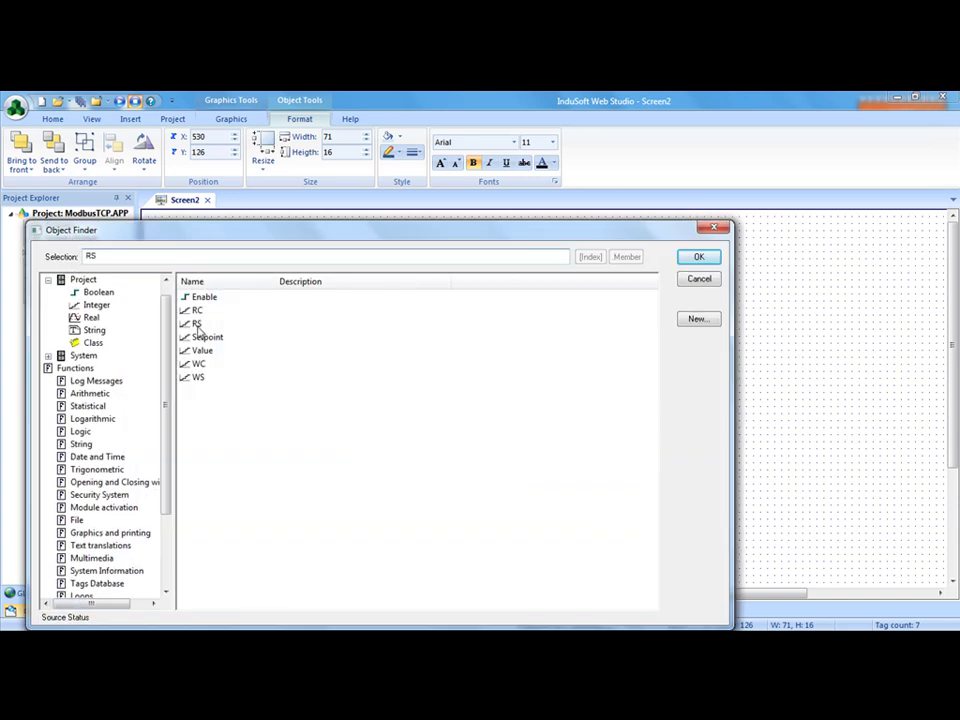
{"action": "left_click", "coordinate": [699, 259]}
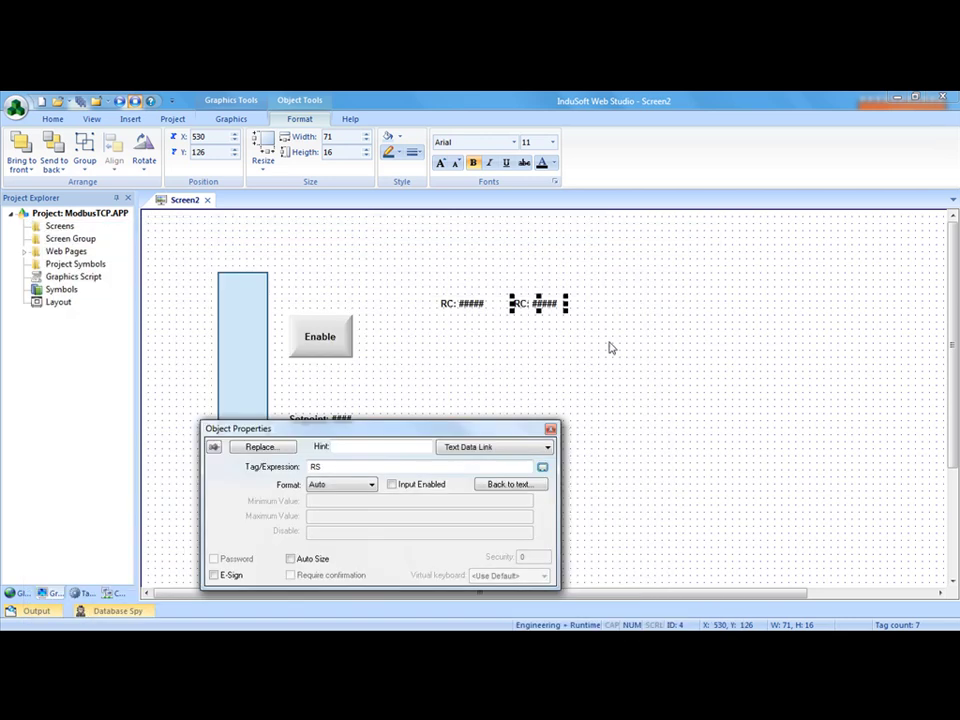
{"action": "left_click", "coordinate": [510, 484]}
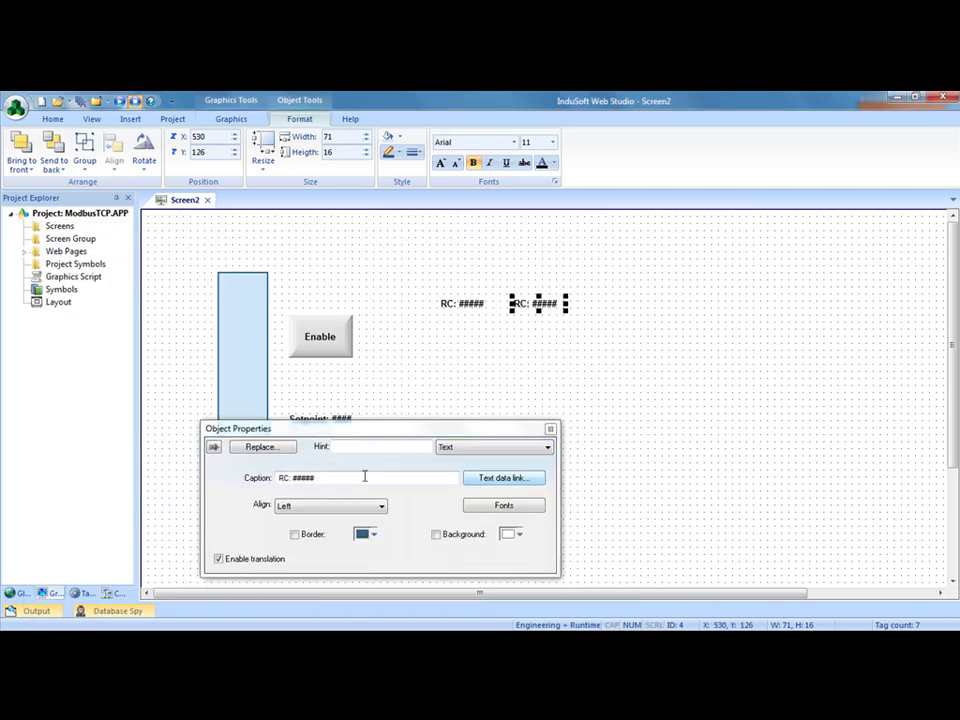
{"action": "left_click", "coordinate": [288, 478]}
{"action": "key", "text": "BackSpace"}
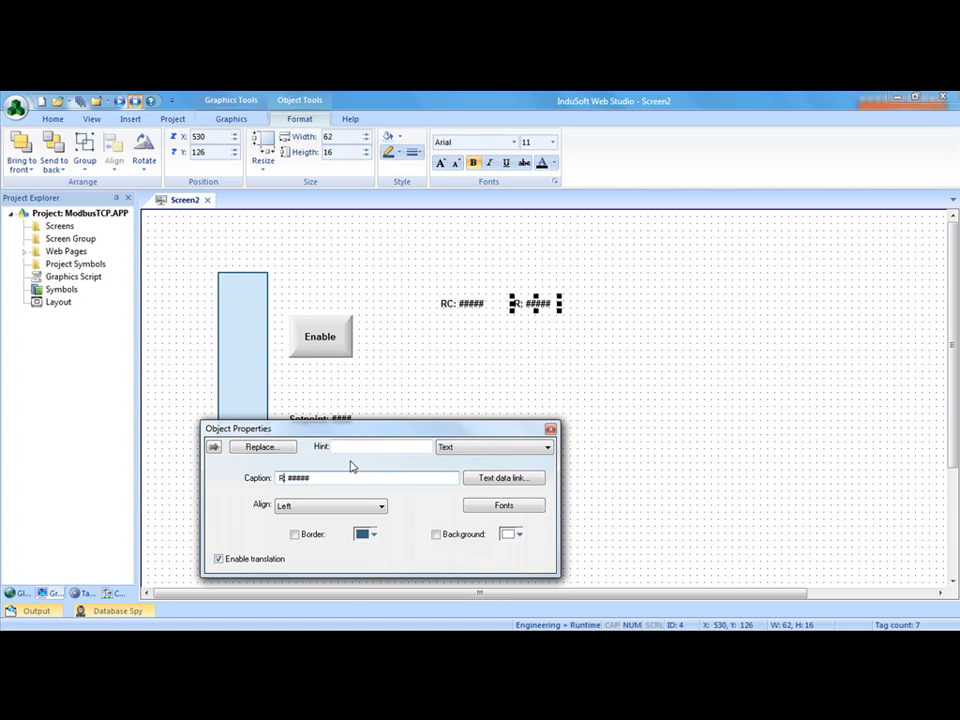
{"action": "type", "text": "S"}
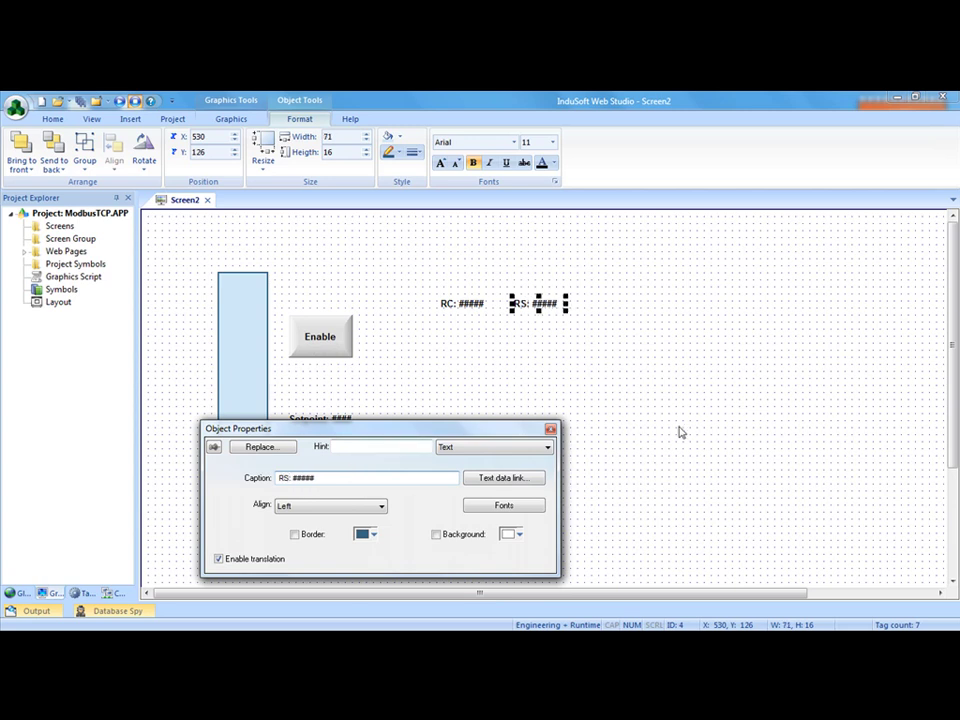
{"action": "left_click", "coordinate": [665, 415]}
Copy the RC and RS label pair to a new row just below.
{"action": "left_click_drag", "start_coordinate": [607, 286], "coordinate": [405, 340]}
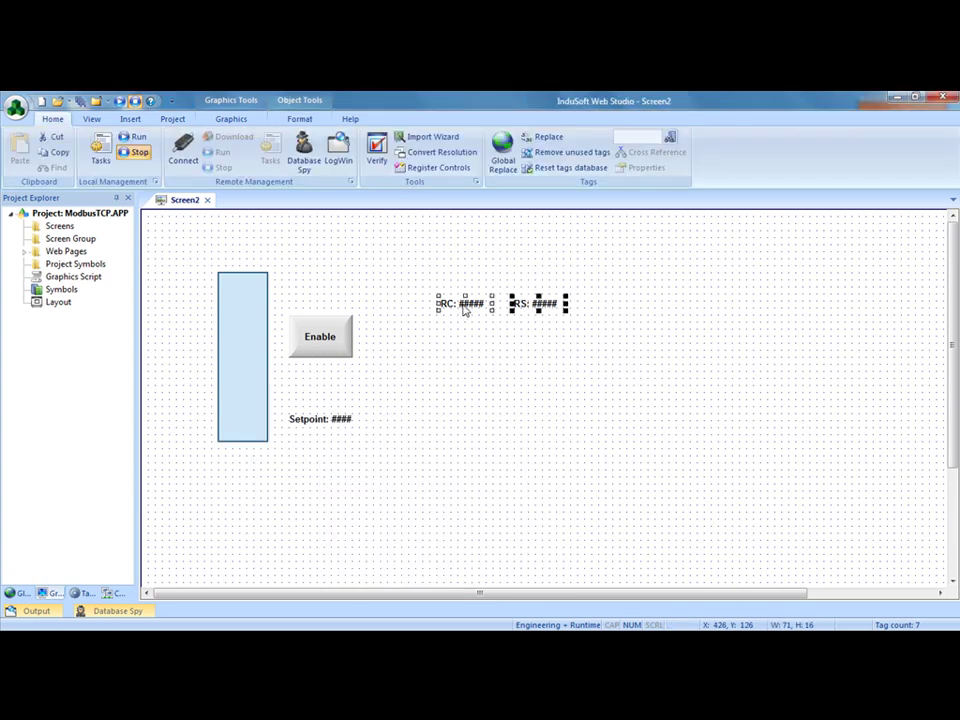
{"action": "left_click_drag", "start_coordinate": [466, 305], "coordinate": [473, 341]}
{"action": "left_click", "coordinate": [471, 392]}
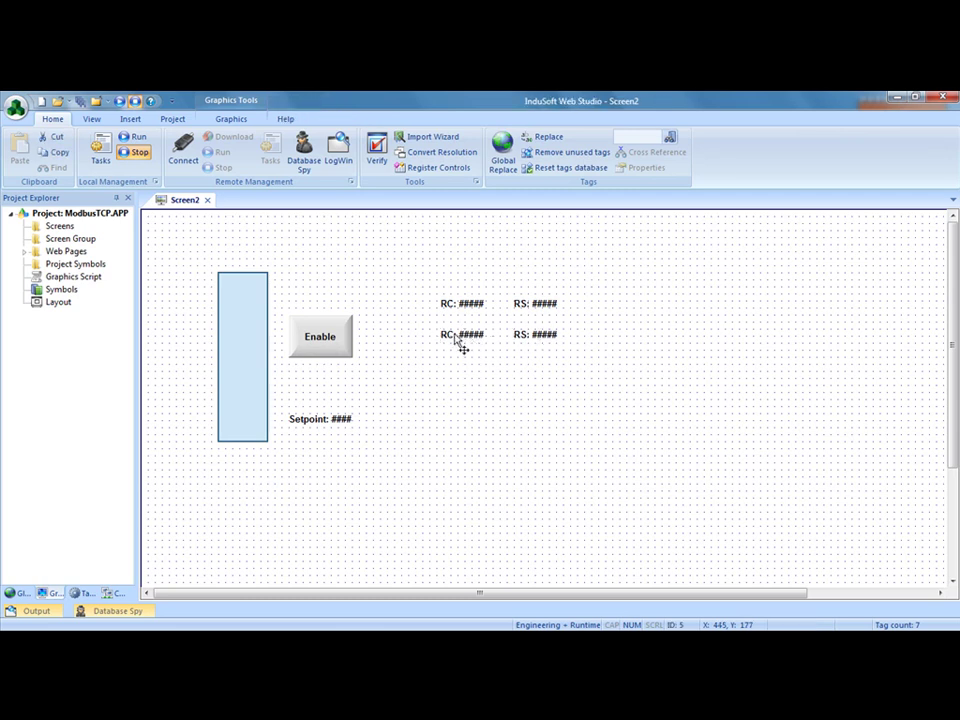
Relink the lower RS label to the WS tag and caption it WS.
{"action": "double_click", "coordinate": [461, 340]}
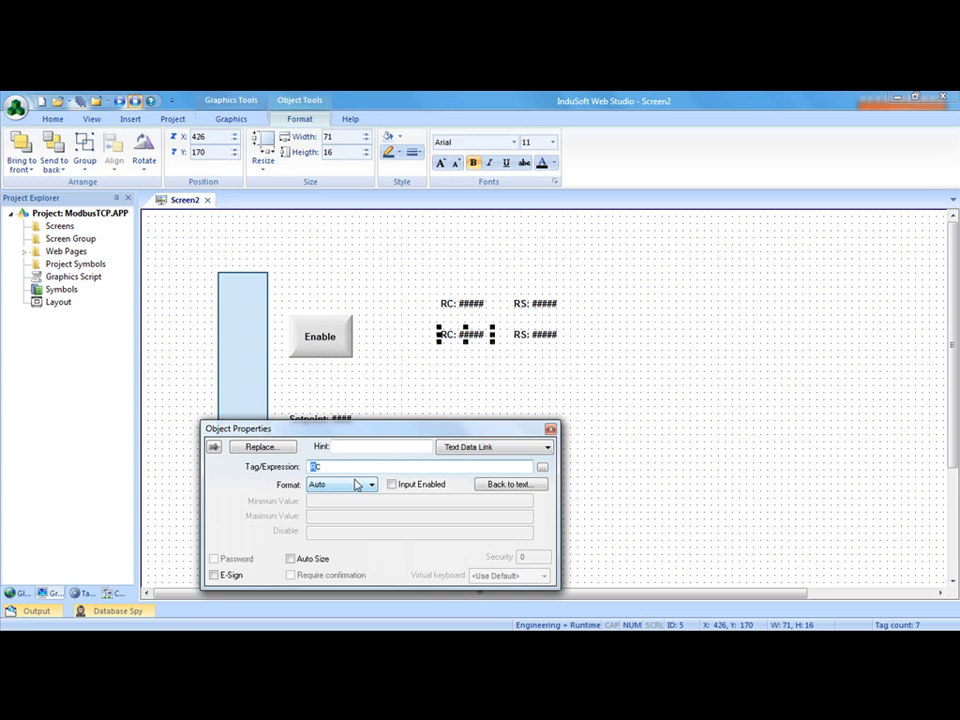
{"action": "left_click", "coordinate": [538, 336]}
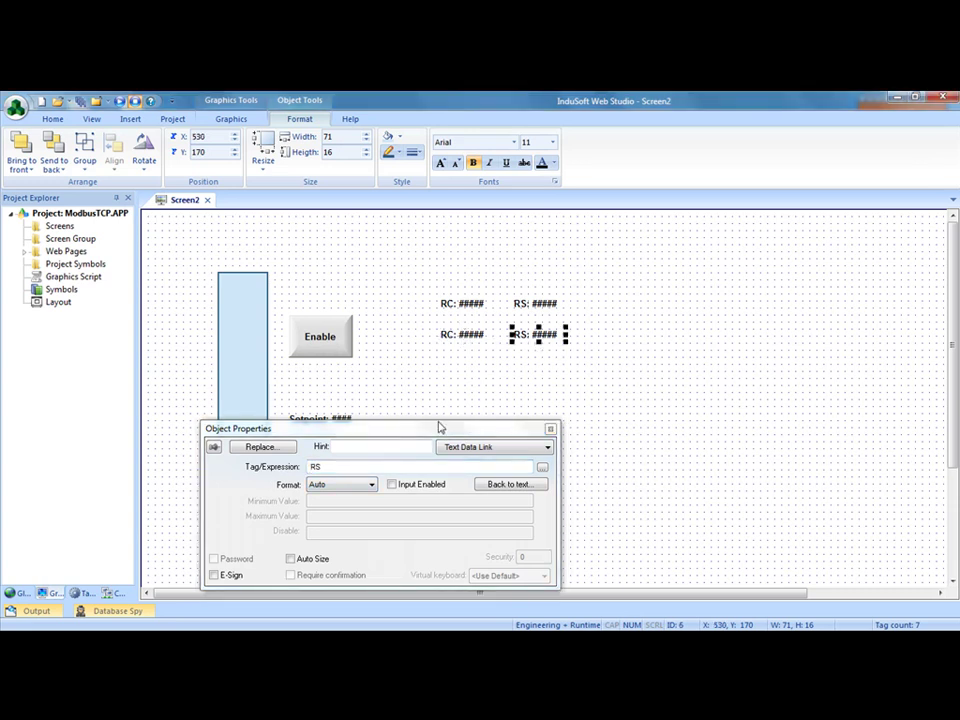
{"action": "left_click", "coordinate": [315, 466]}
{"action": "key", "text": "BackSpace"}
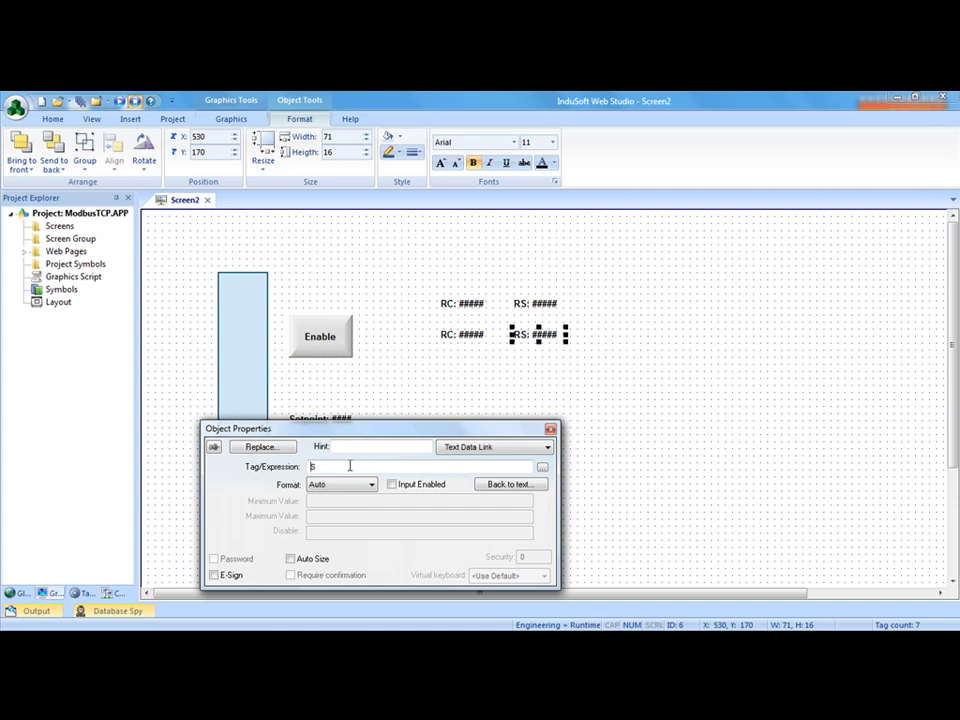
{"action": "type", "text": "WS"}
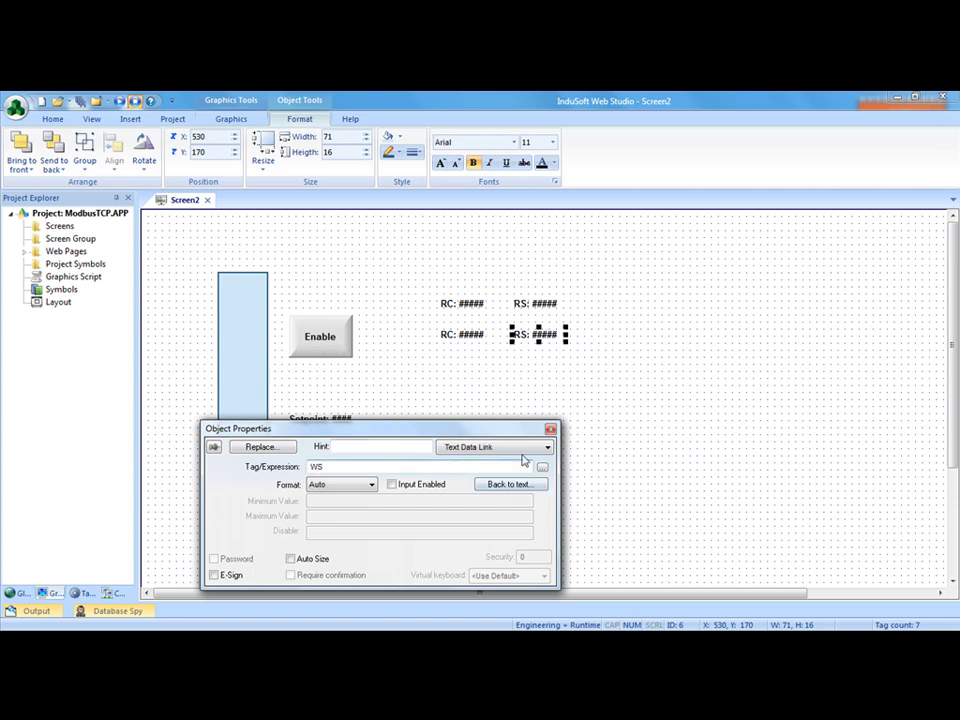
{"action": "left_click", "coordinate": [510, 484]}
{"action": "left_click_drag", "start_coordinate": [364, 476], "coordinate": [288, 478]}
{"action": "key", "text": "BackSpace"}
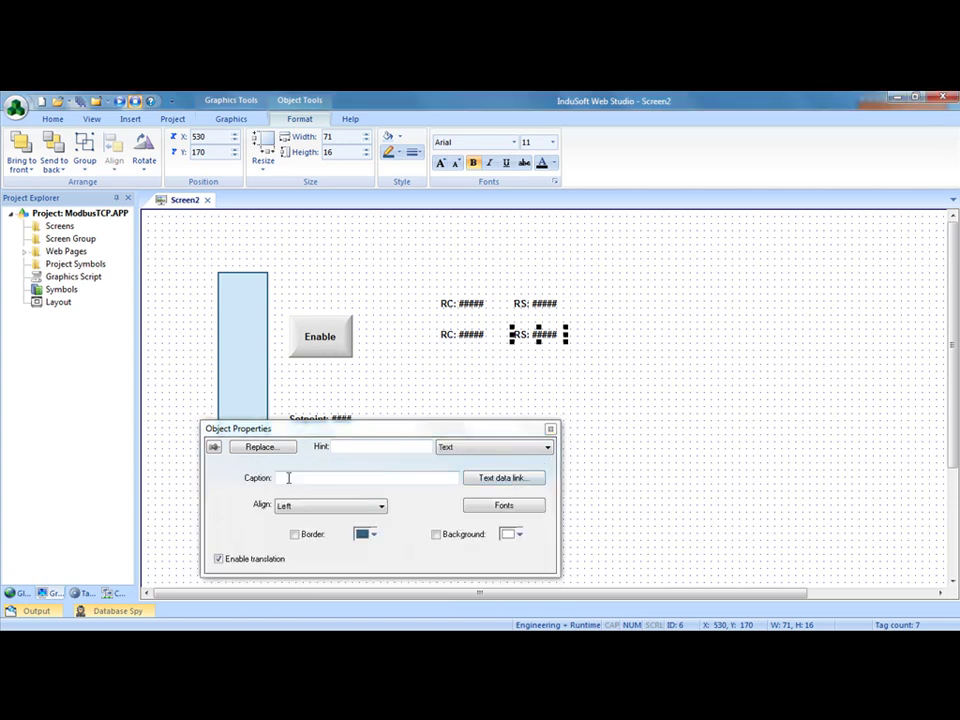
{"action": "key", "text": "ctrl+v"}
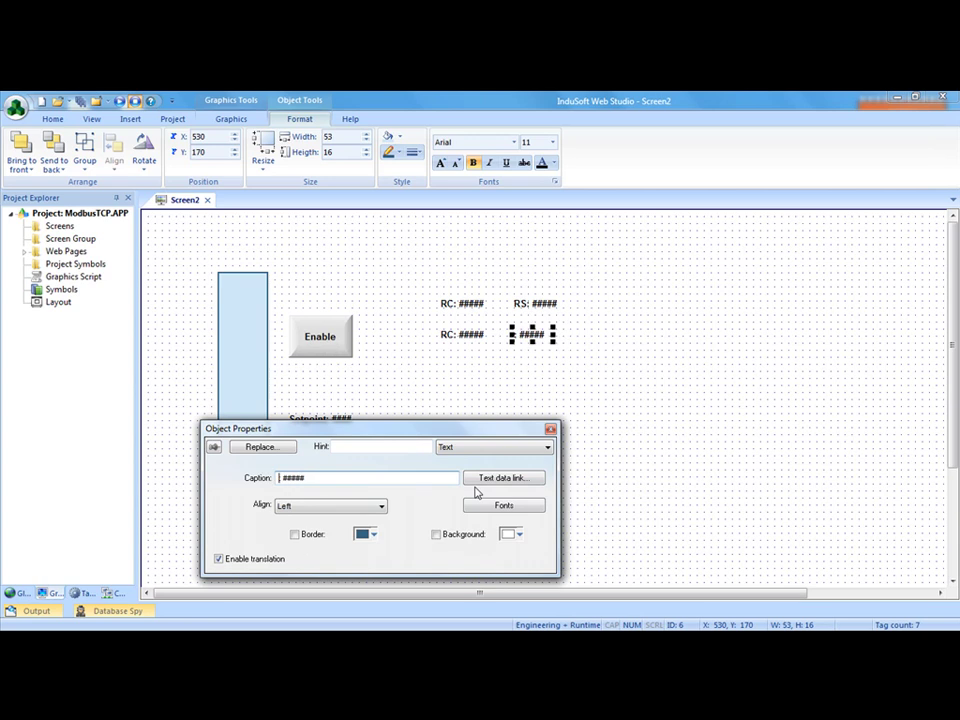
{"action": "left_click", "coordinate": [284, 478]}
{"action": "key", "text": "BackSpace"}
{"action": "type", "text": "WS:"}
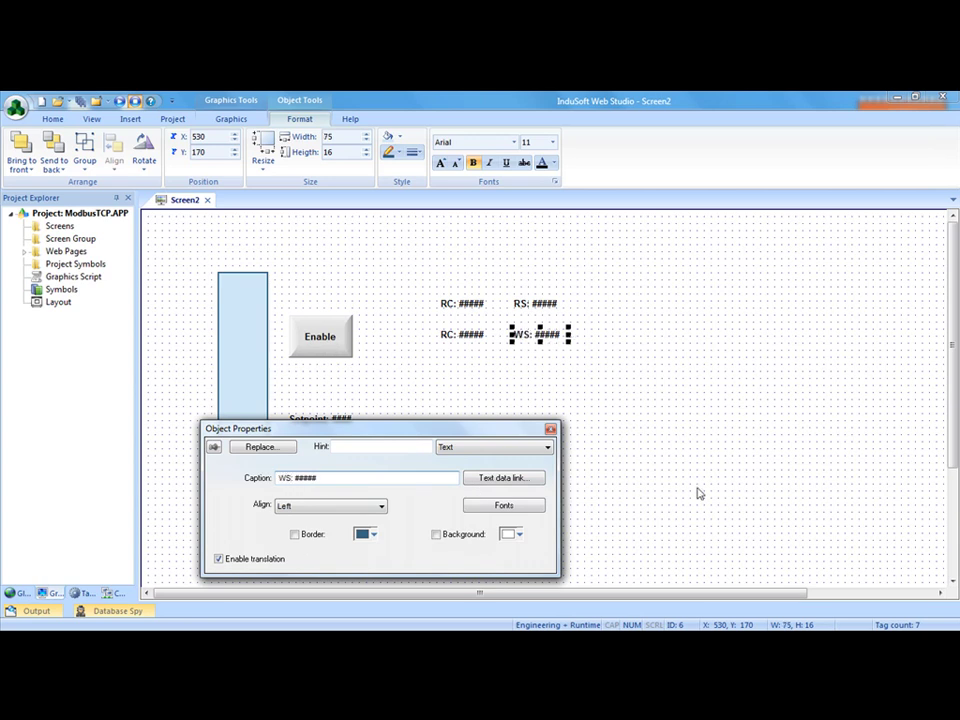
Change the lower RC label's caption to WC.
{"action": "left_click", "coordinate": [457, 337]}
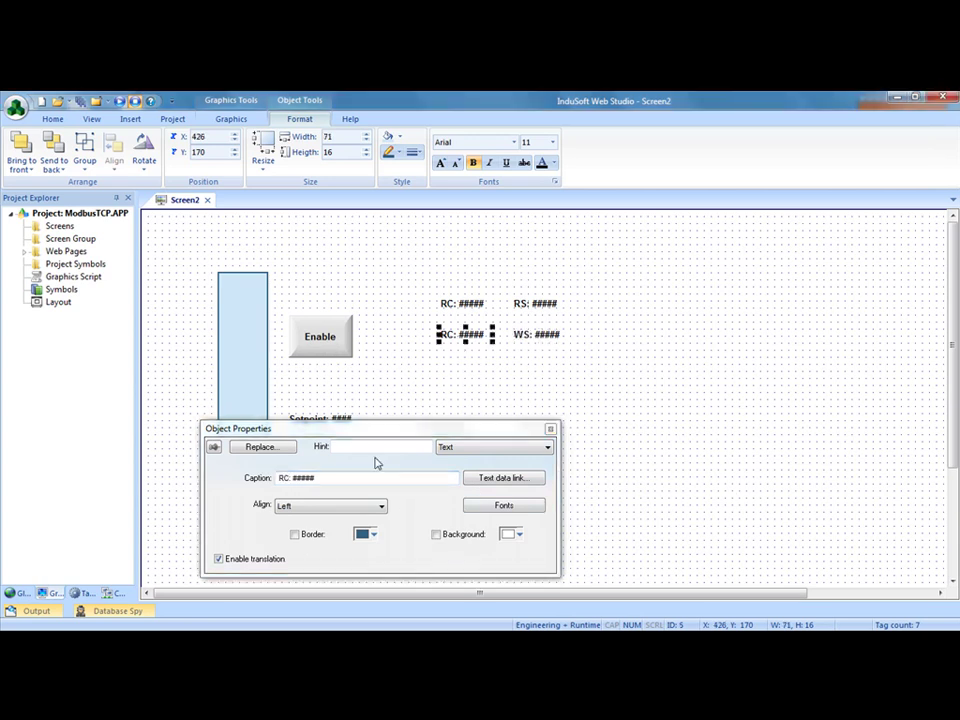
{"action": "left_click", "coordinate": [280, 478]}
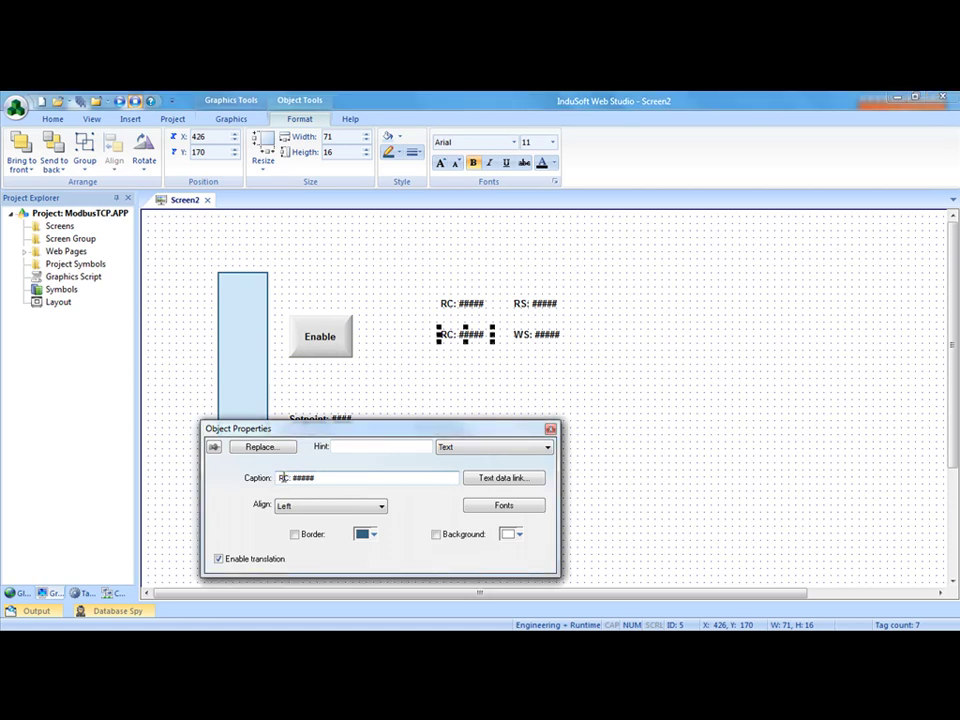
{"action": "key", "text": "Delete"}
{"action": "type", "text": "W"}
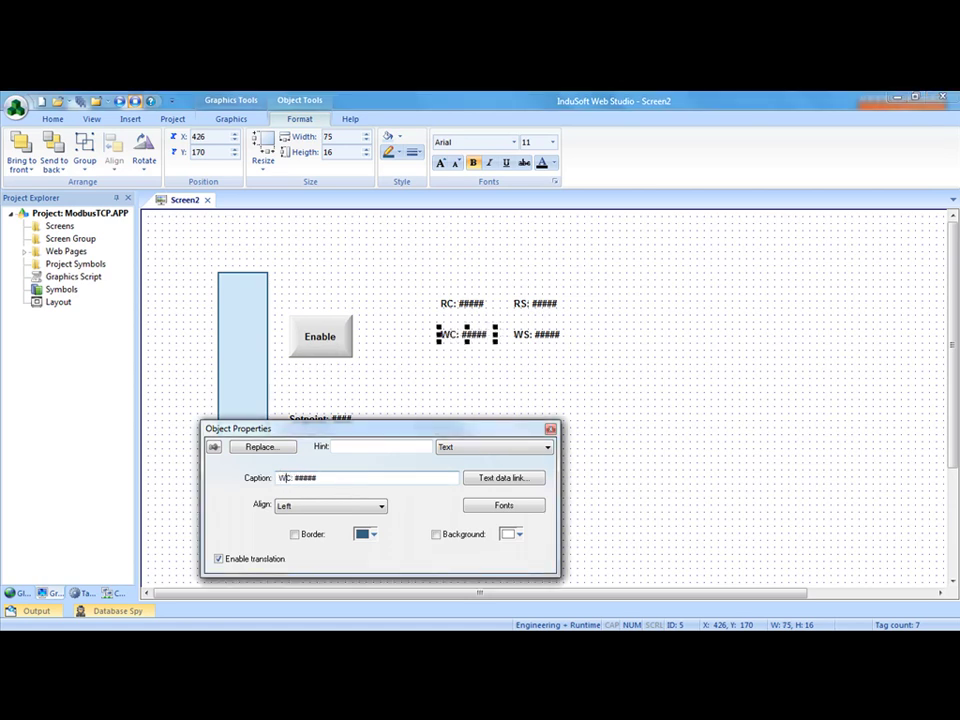
{"action": "left_click", "coordinate": [487, 395]}
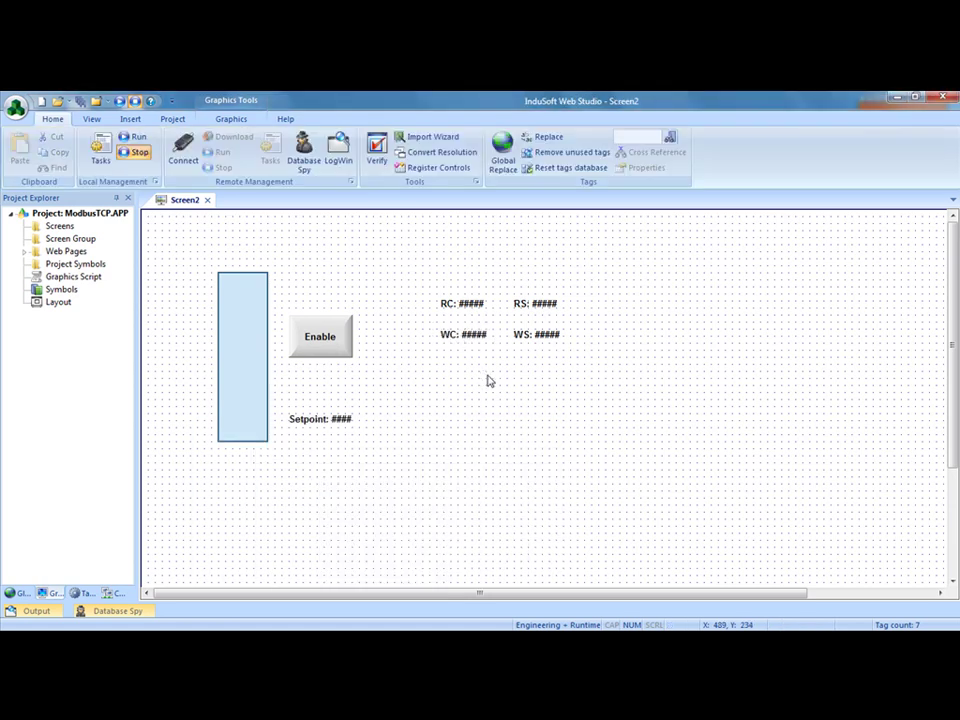
Close Screen2 and save it as Main.
{"action": "left_click", "coordinate": [208, 200]}
{"action": "left_click", "coordinate": [427, 417]}
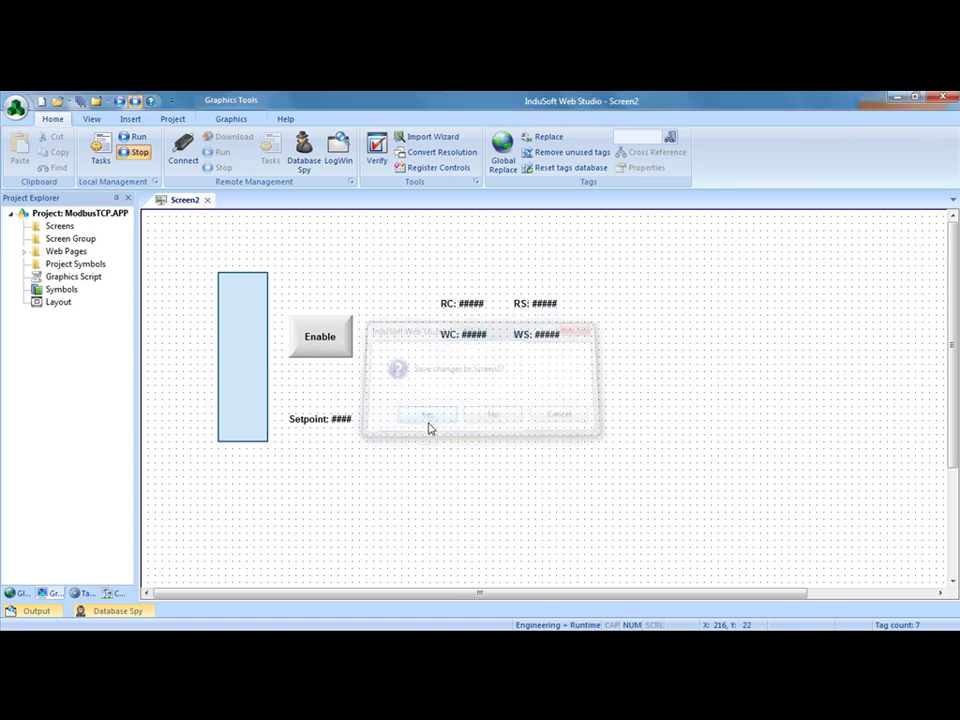
{"action": "type", "text": "Main"}
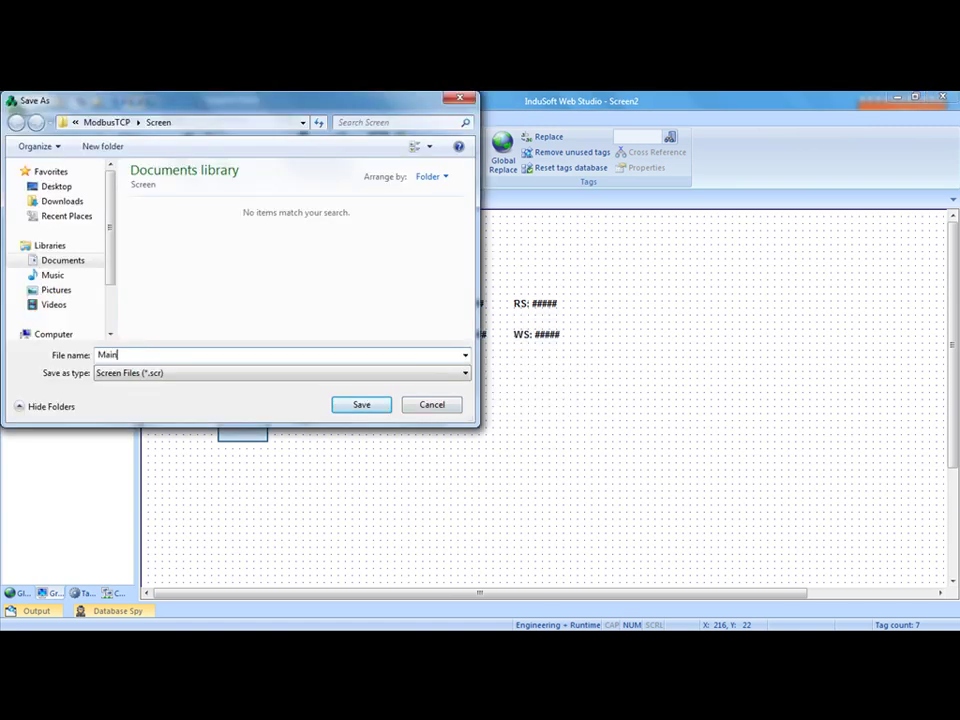
{"action": "key", "text": "Return"}
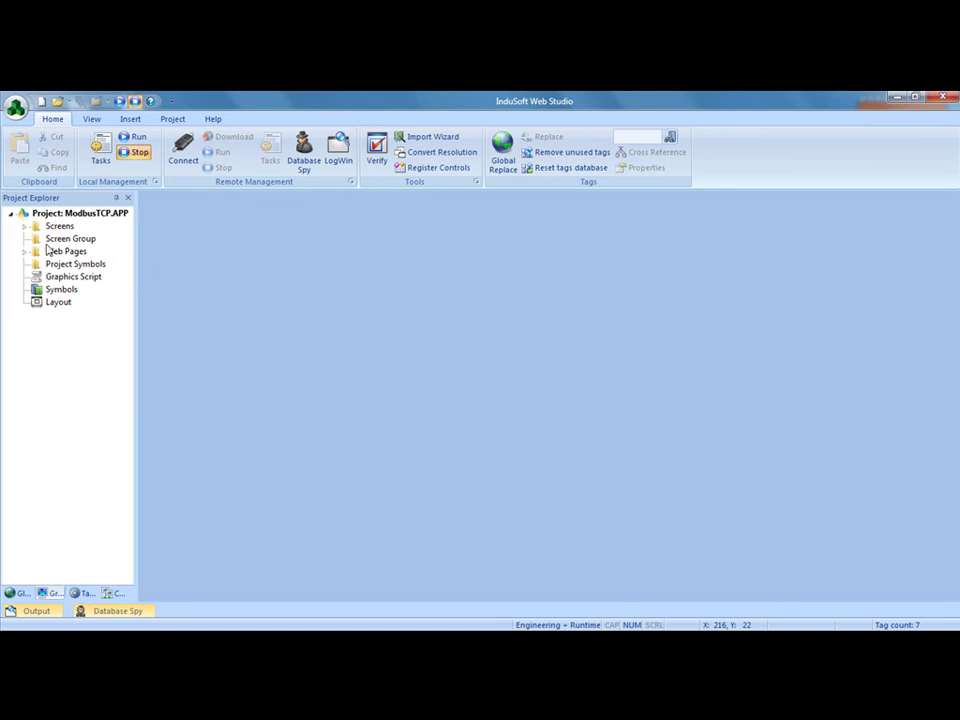
Set Main.scr as the project's startup screen.
{"action": "left_click", "coordinate": [22, 227]}
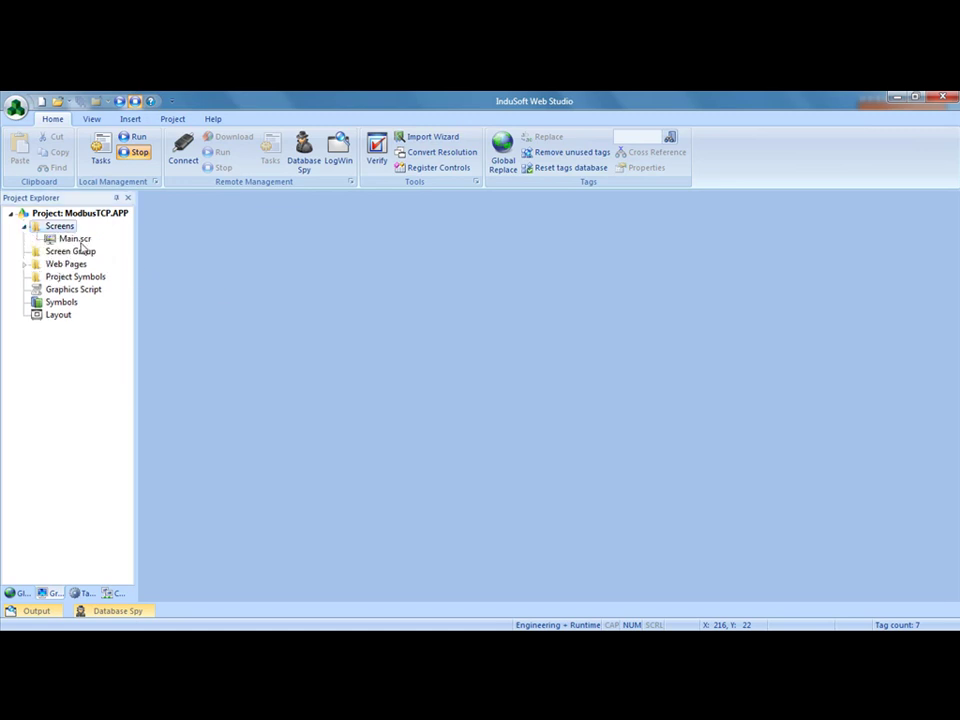
{"action": "right_click", "coordinate": [72, 242]}
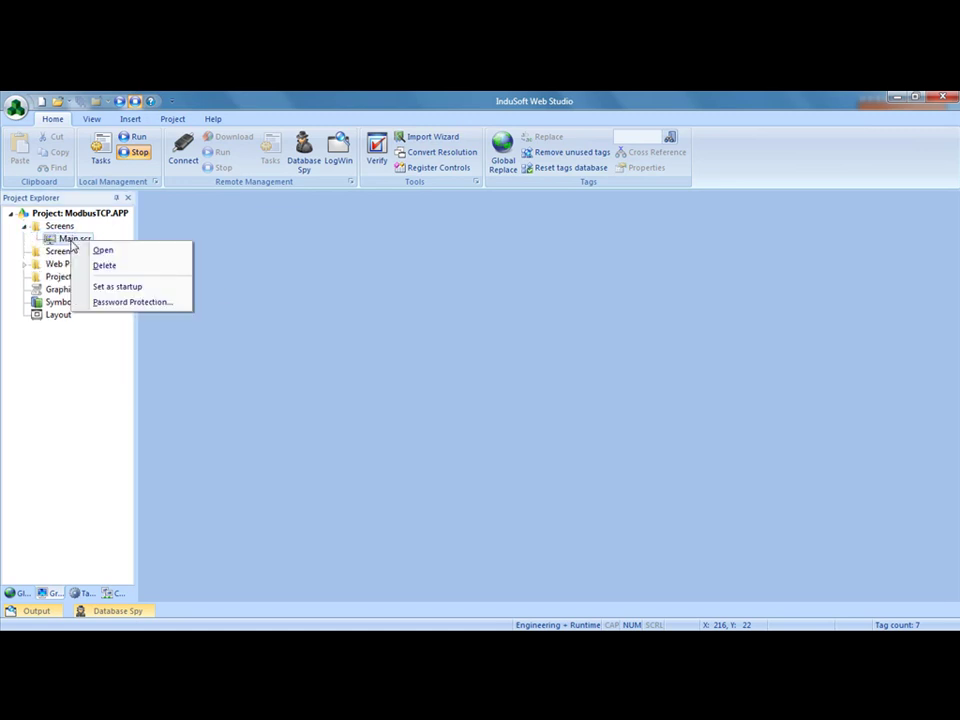
{"action": "left_click", "coordinate": [104, 289]}
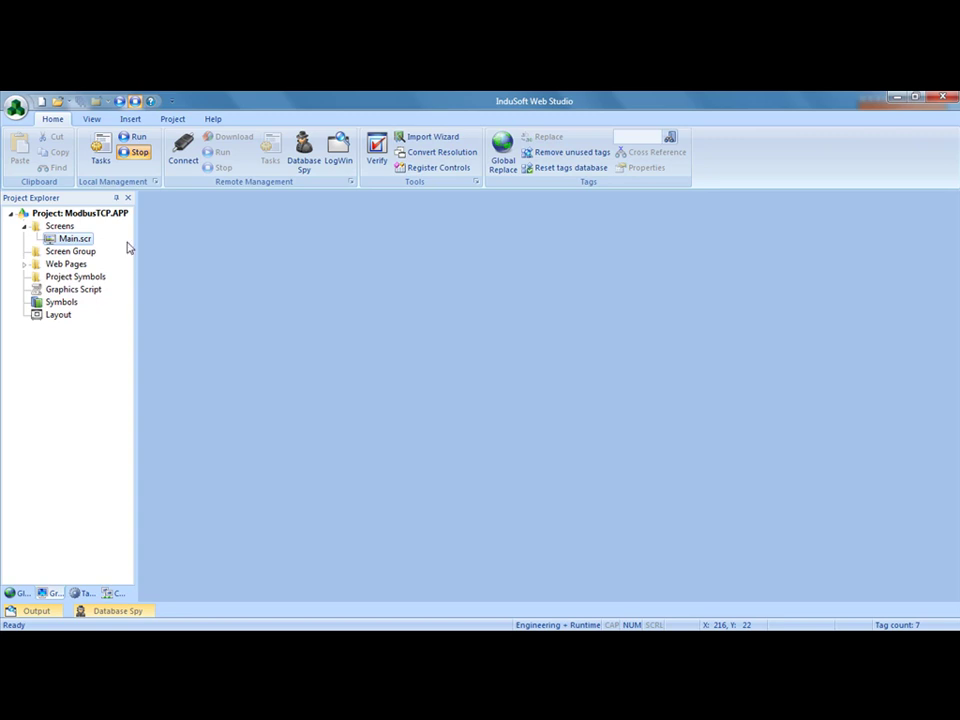
Run the project, toggle Enable, and change the Setpoint from 75 to 100.
{"action": "left_click", "coordinate": [129, 156]}
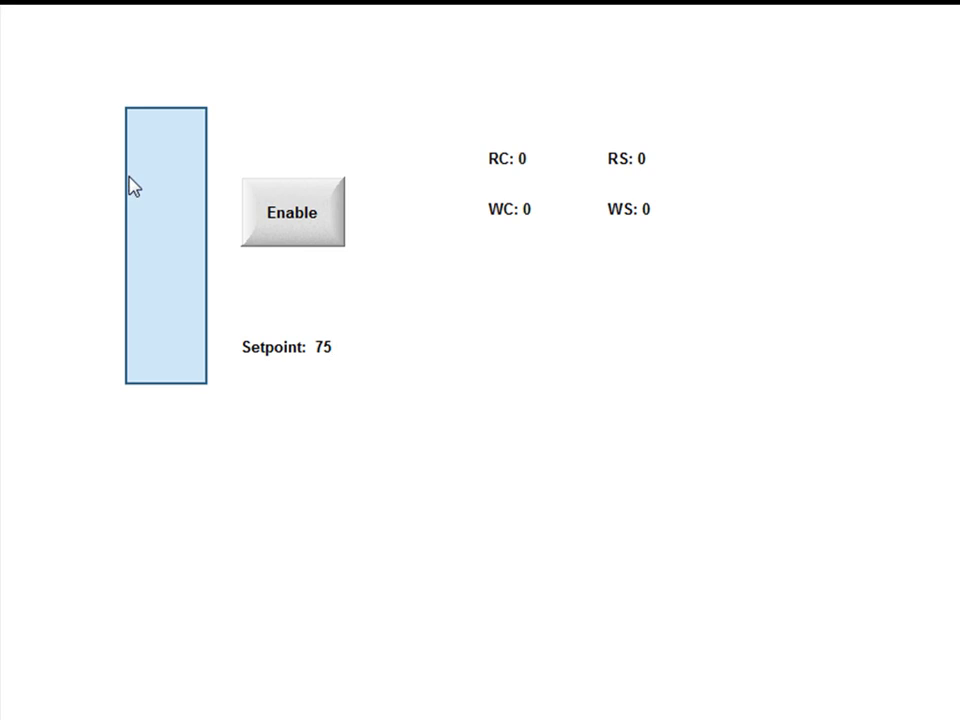
{"action": "left_click", "coordinate": [294, 229]}
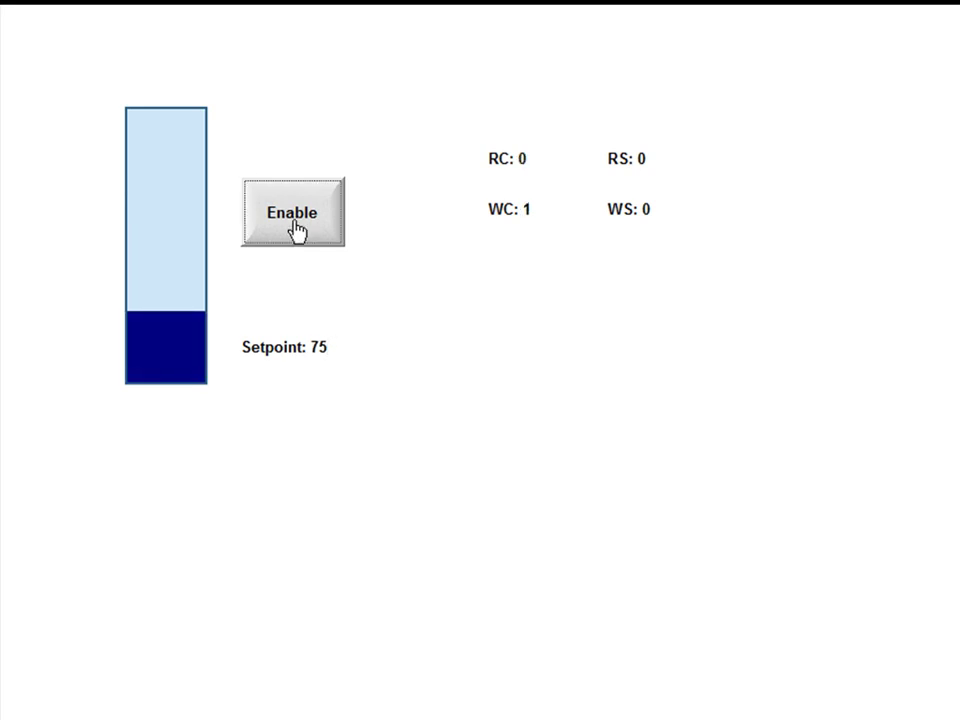
{"action": "double_click", "coordinate": [316, 347]}
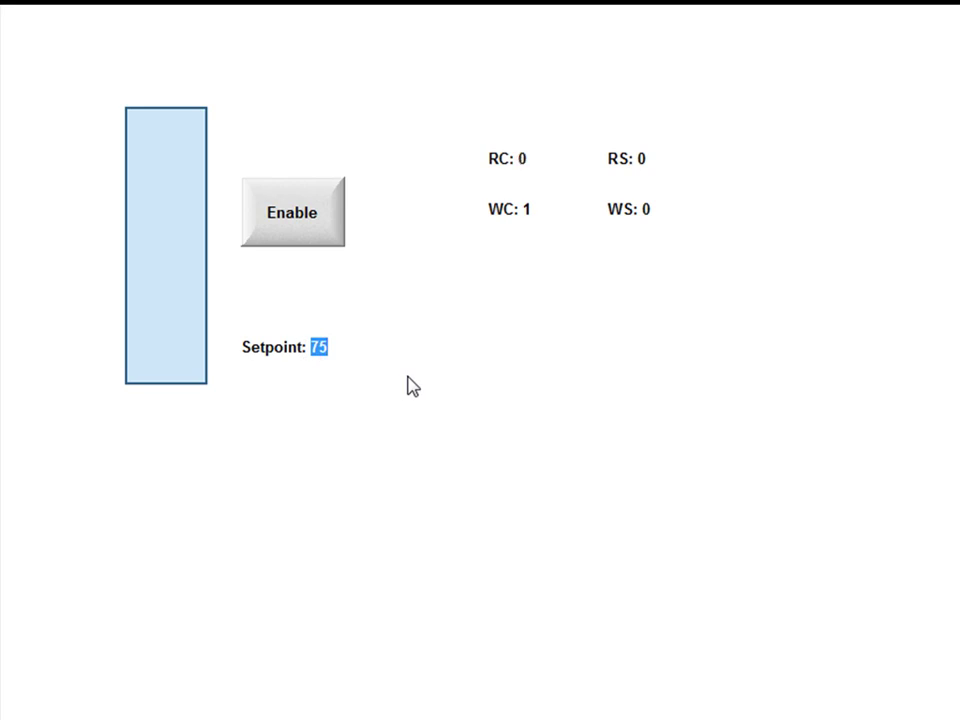
{"action": "type", "text": "100"}
Turn Enable on so the bargraph fills, then set the Setpoint to 80.
{"action": "left_click", "coordinate": [296, 222]}
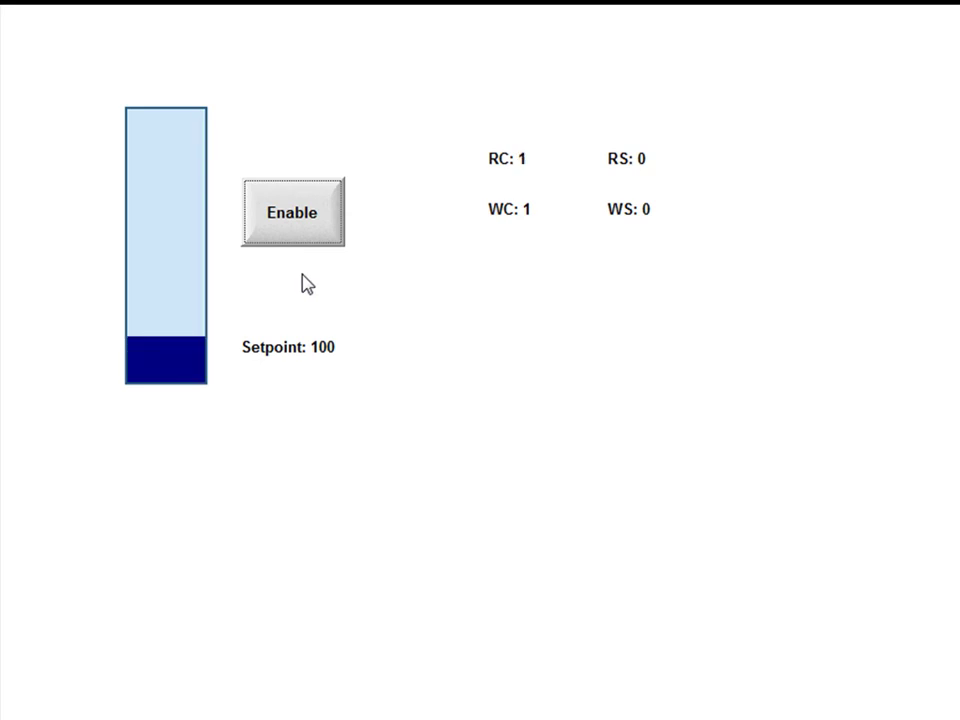
{"action": "double_click", "coordinate": [340, 347]}
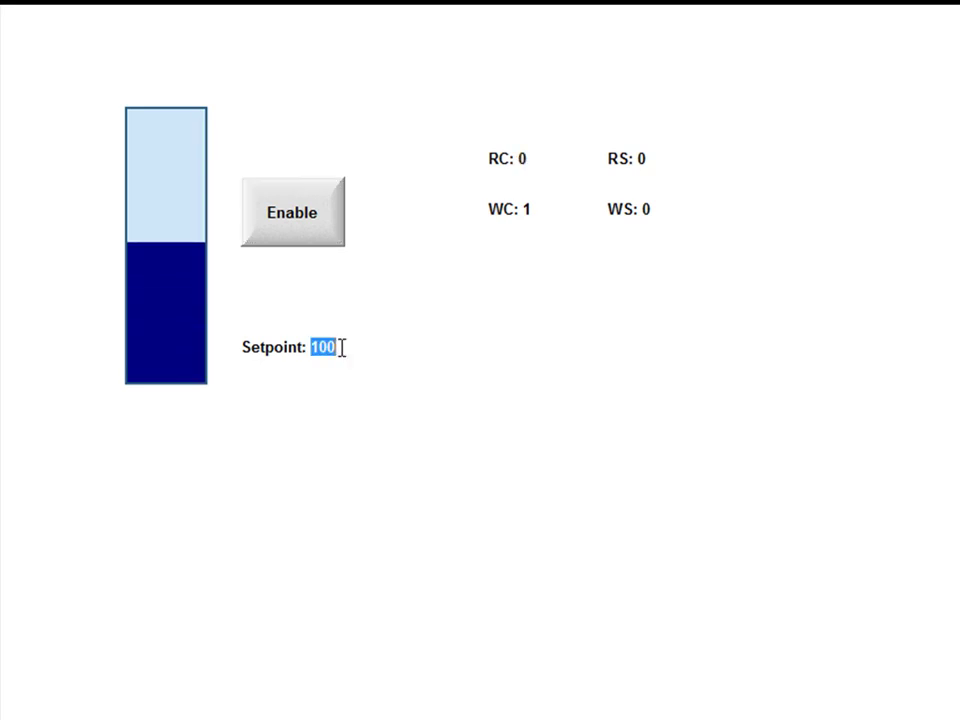
{"action": "type", "text": "80"}
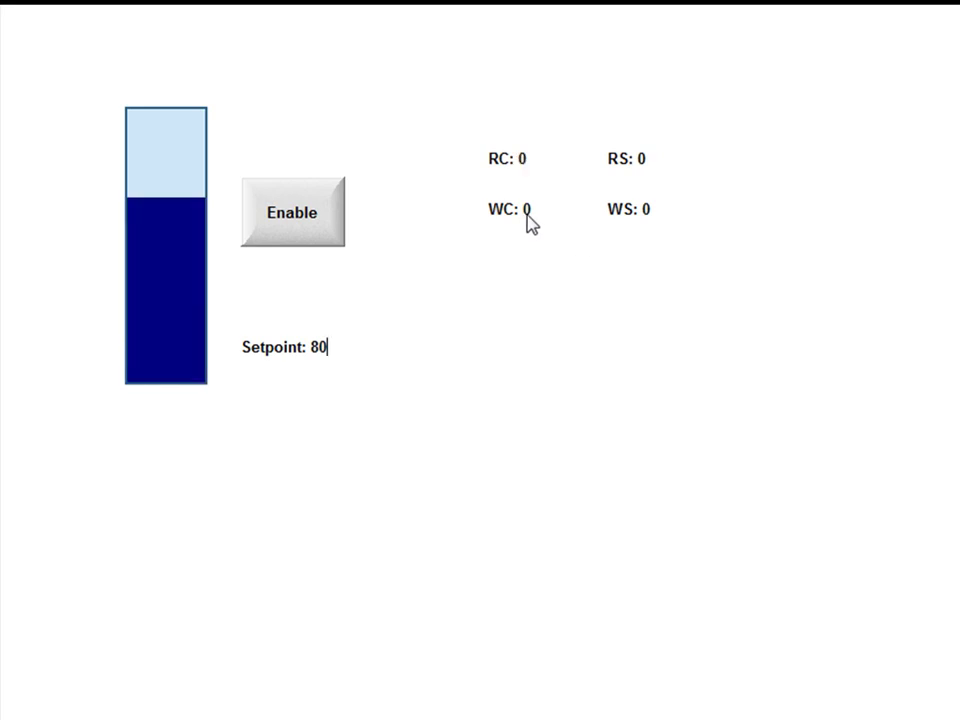
Switch Enable off to empty the bargraph, then back on to refill it.
{"action": "left_click", "coordinate": [303, 237]}
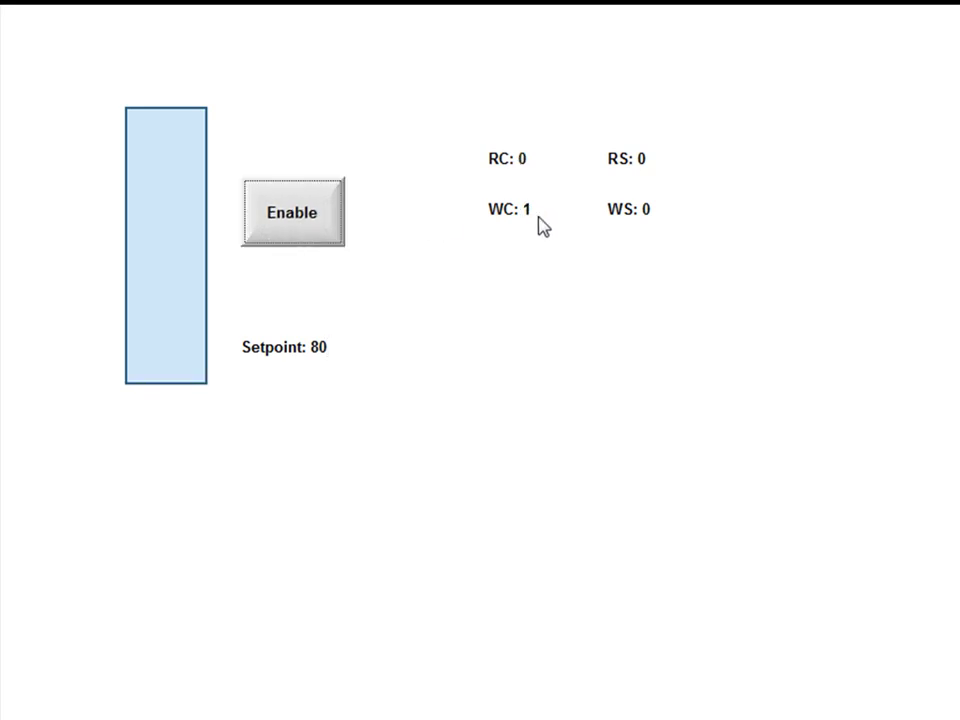
{"action": "left_click", "coordinate": [308, 225]}
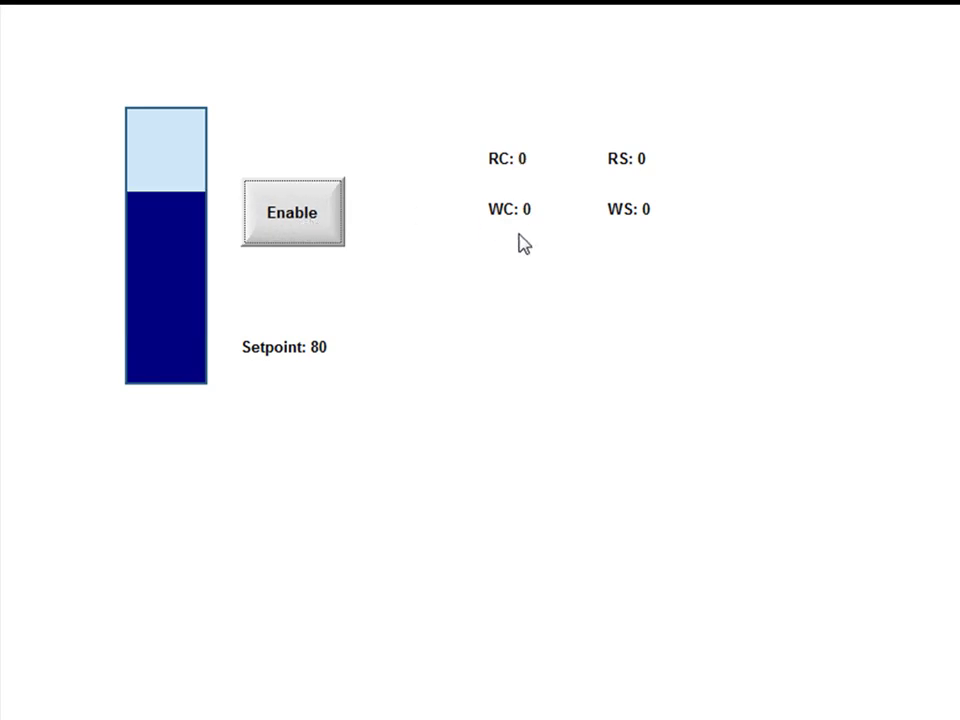